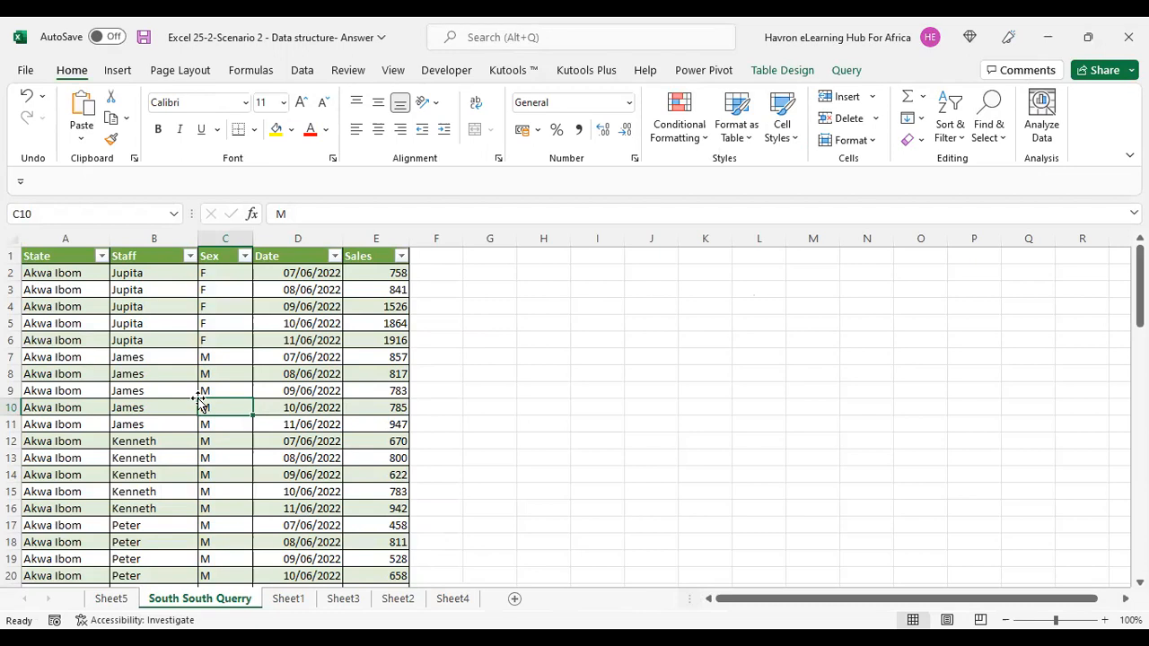
Browse the sales table from its first to its last row.
scroll(199, 400, down, 8)
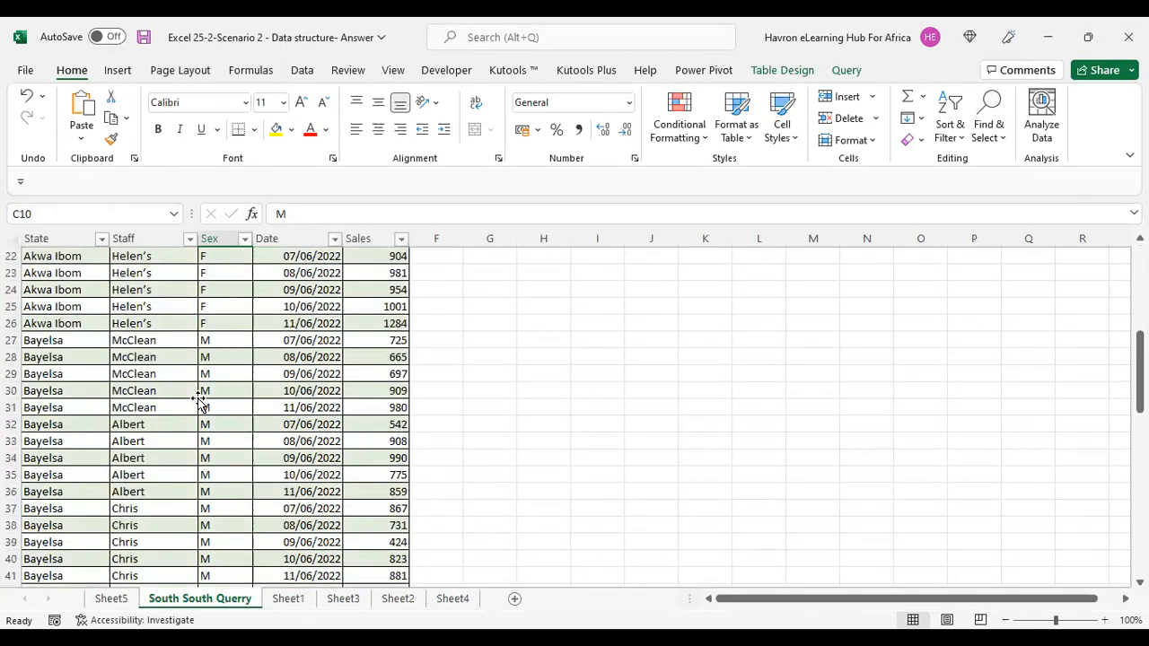
scroll(199, 399, up, 8)
click(81, 273)
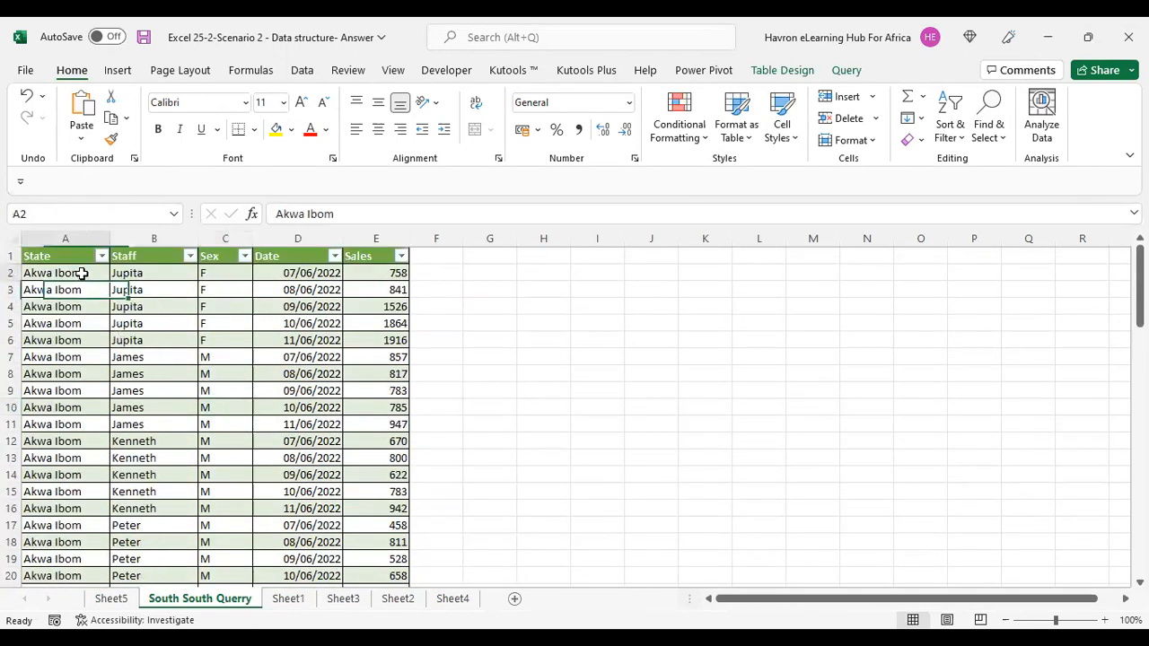
key(ctrl+Down)
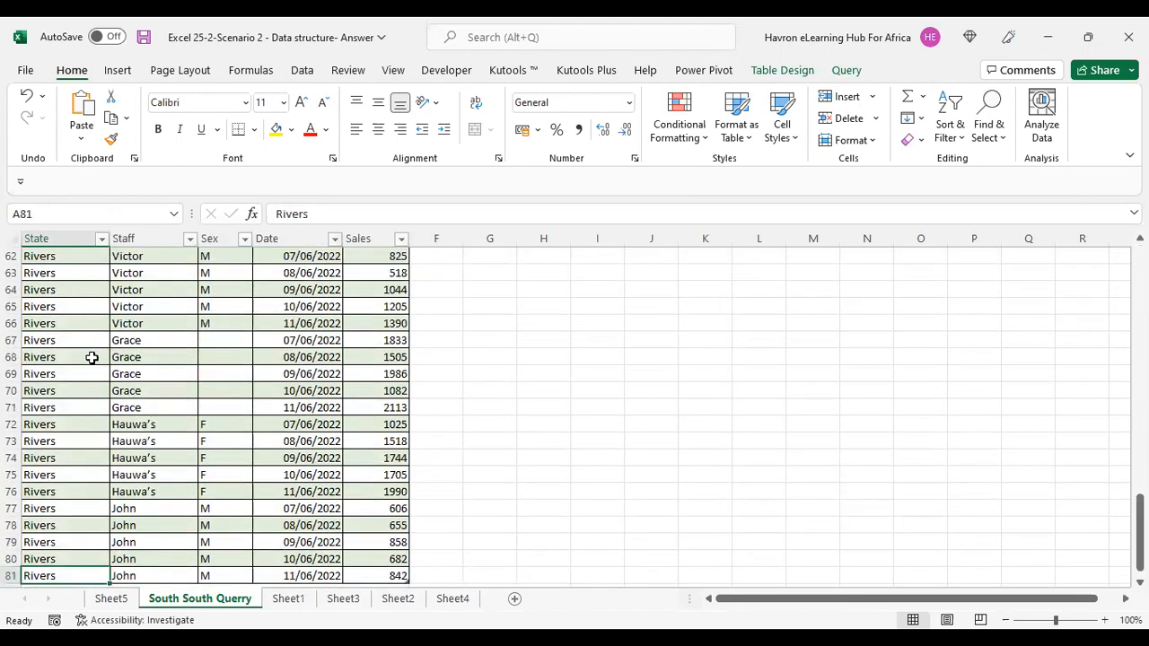
scroll(92, 357, down, 1)
scroll(92, 357, up, 12)
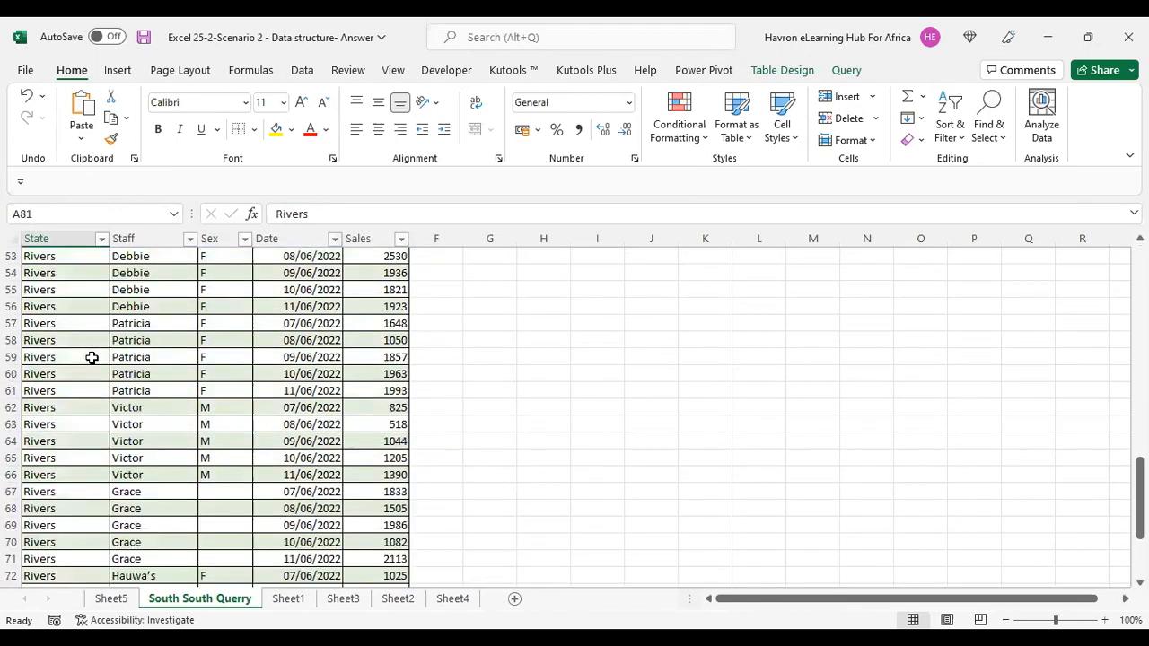
key(ctrl+Up)
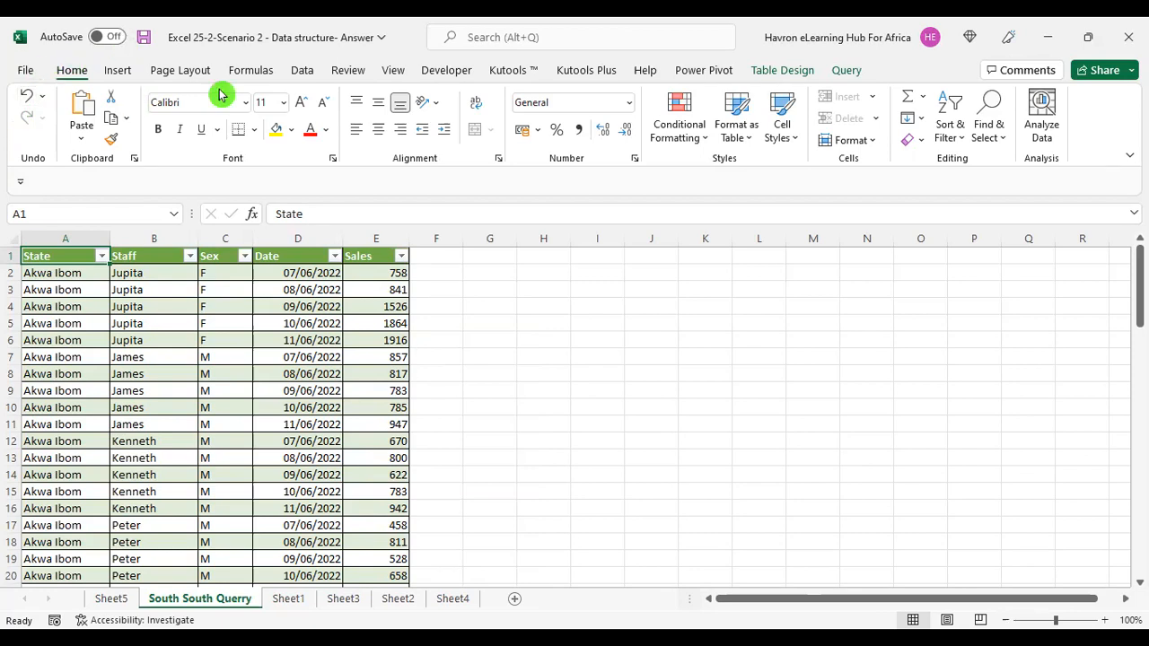
Insert a PivotTable from columns A to E, placed at cell G1 of the existing worksheet.
click(119, 71)
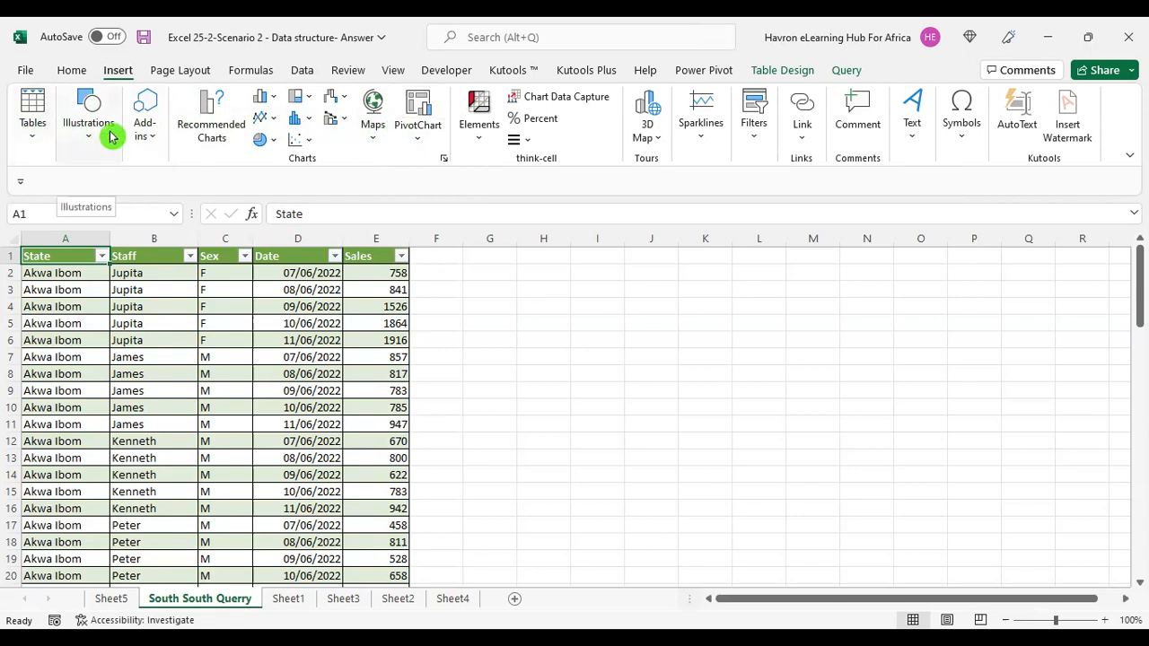
click(34, 141)
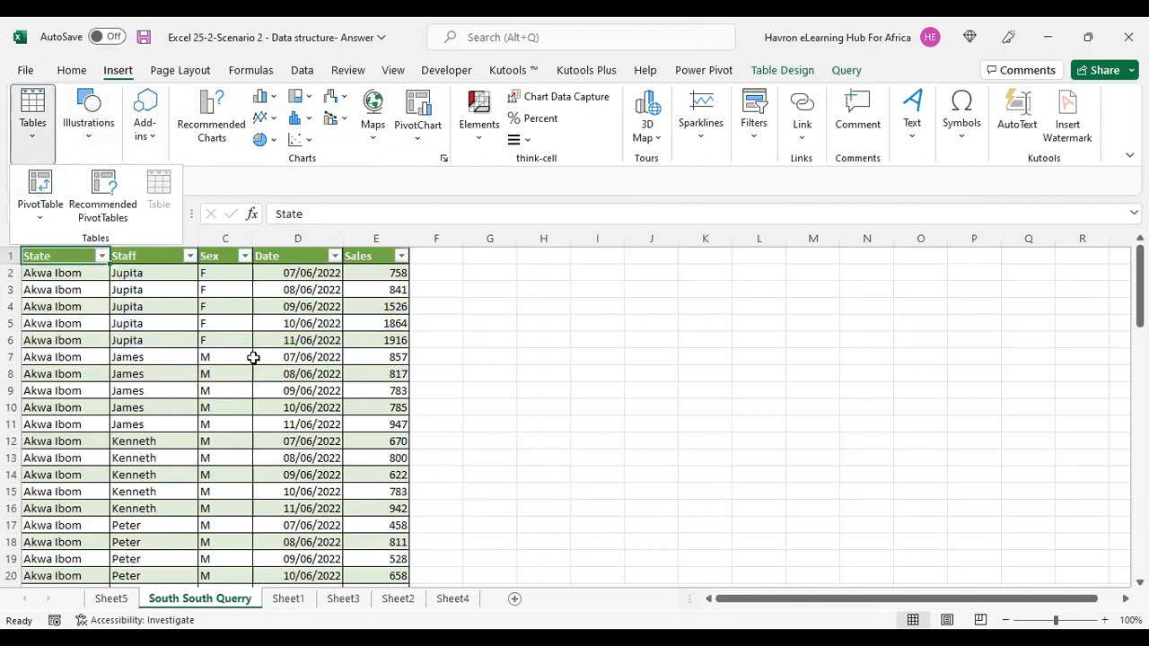
click(78, 263)
drag(63, 235, 368, 260)
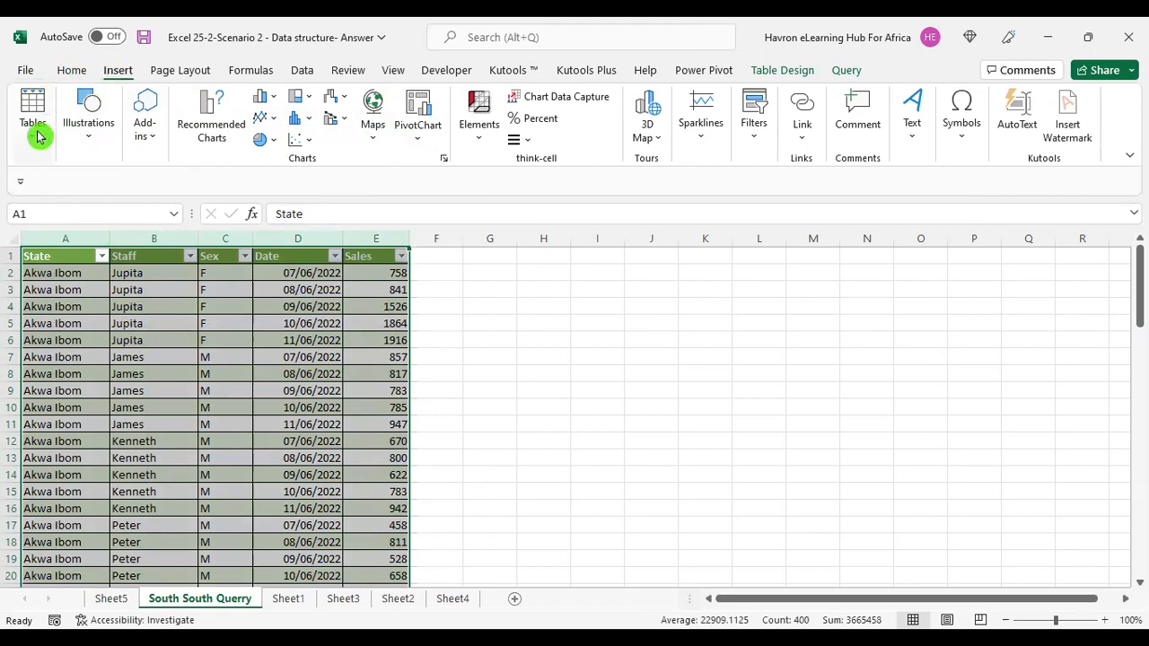
click(64, 160)
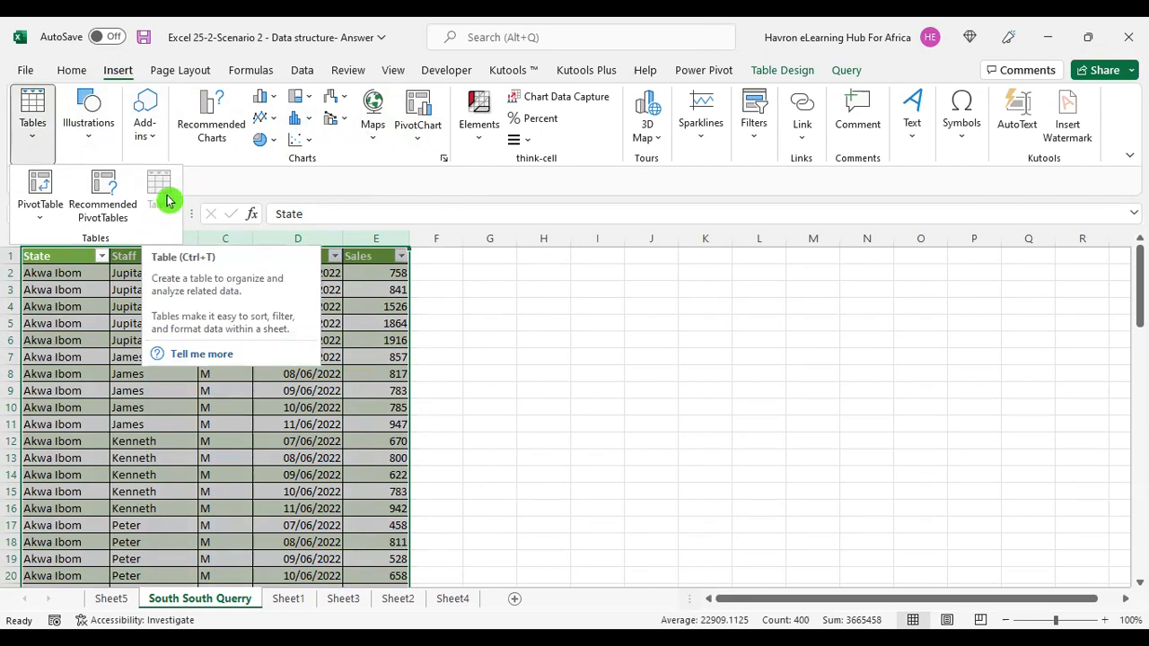
click(42, 190)
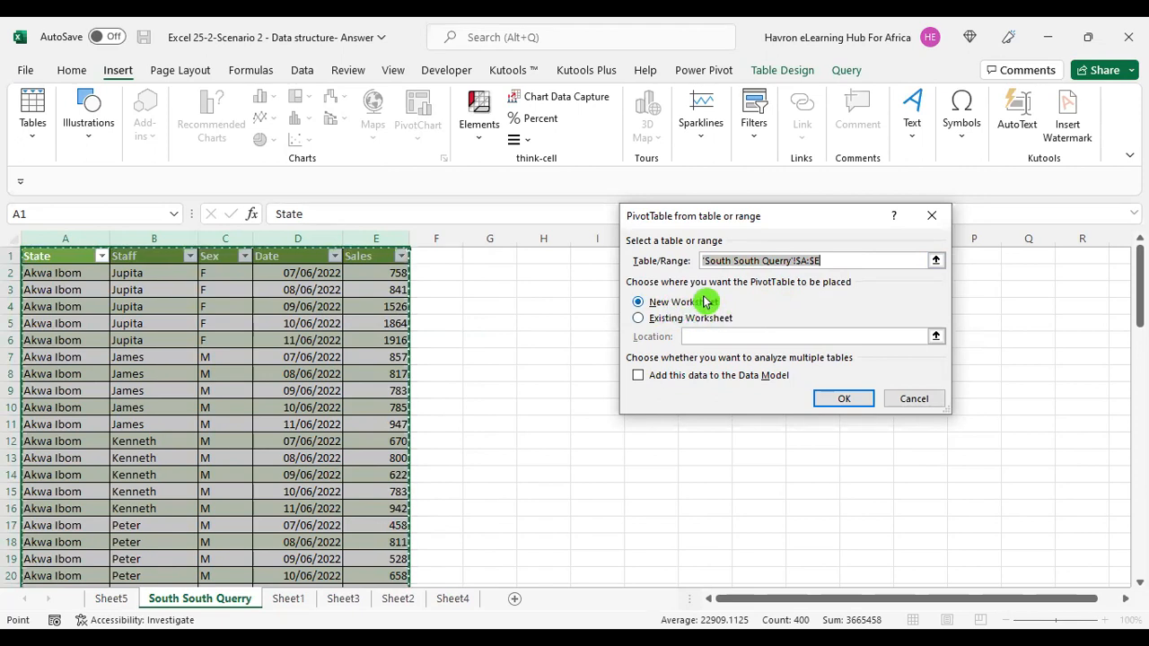
click(640, 321)
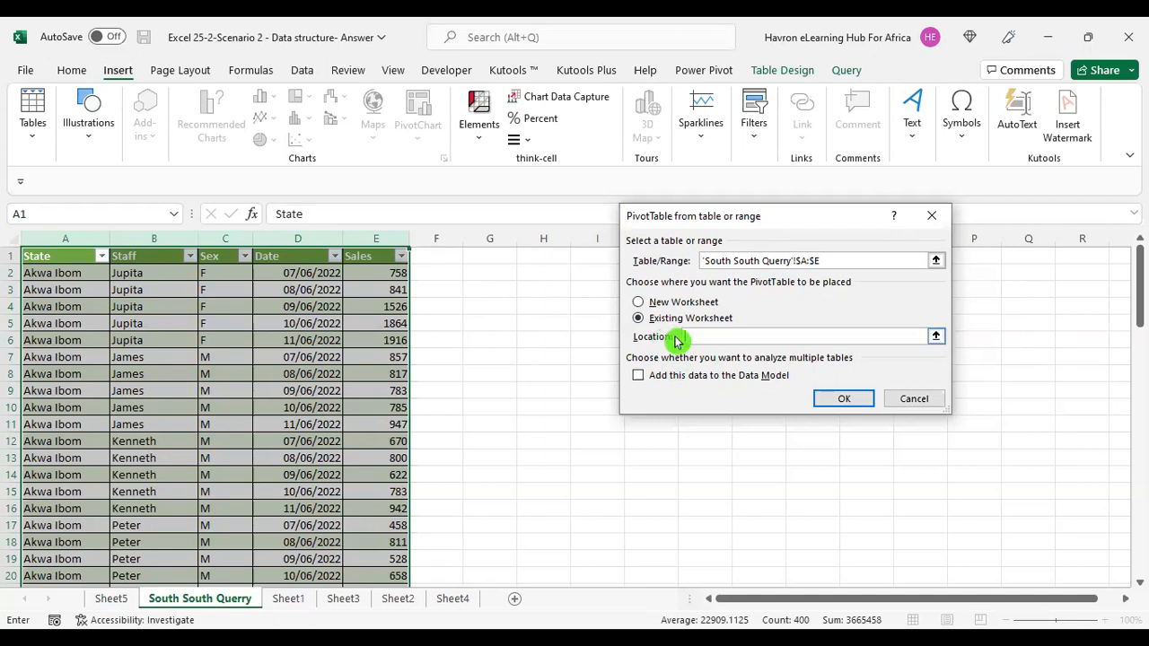
click(497, 264)
click(852, 405)
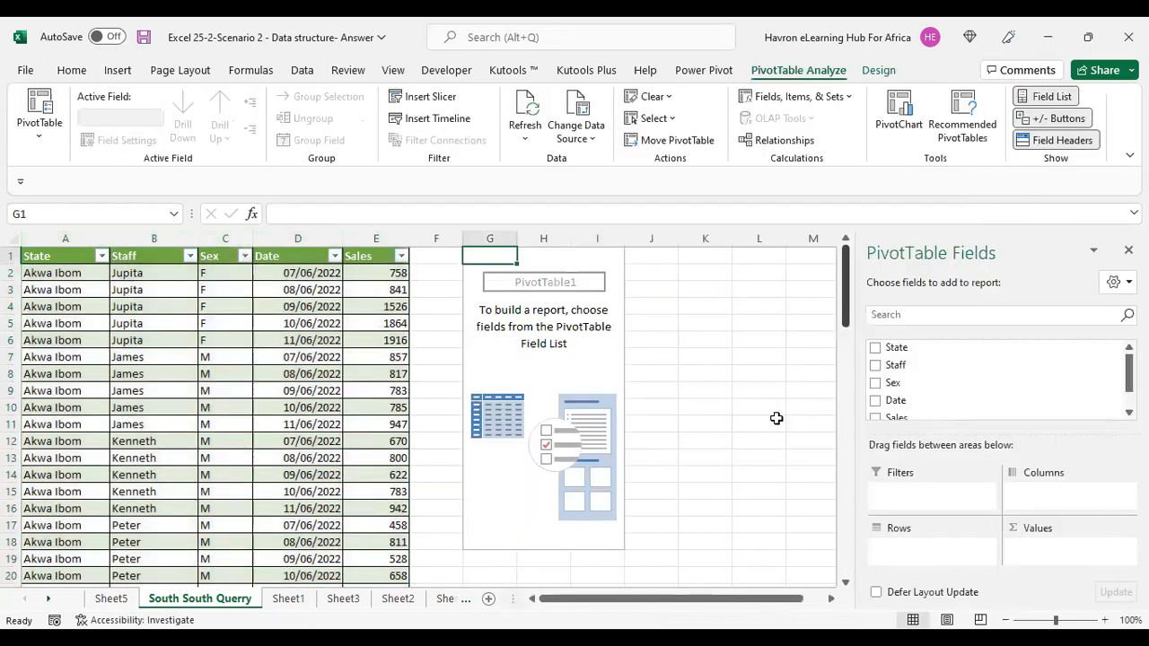
Delete columns G to I holding the empty PivotTable.
drag(492, 238, 602, 231)
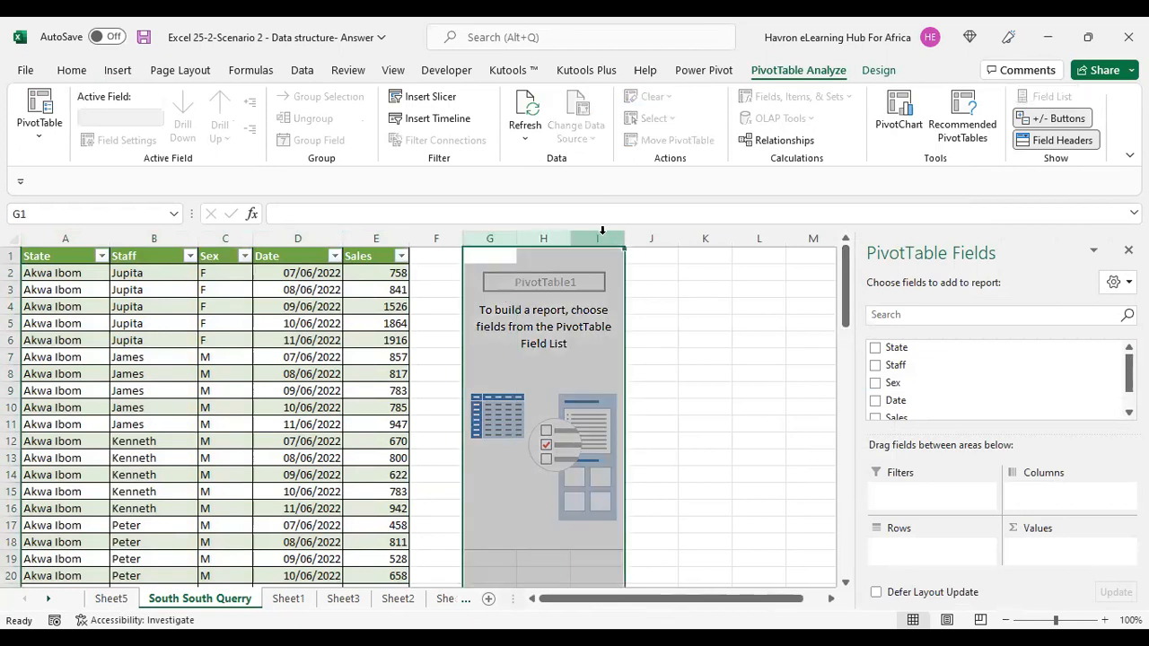
right_click(601, 231)
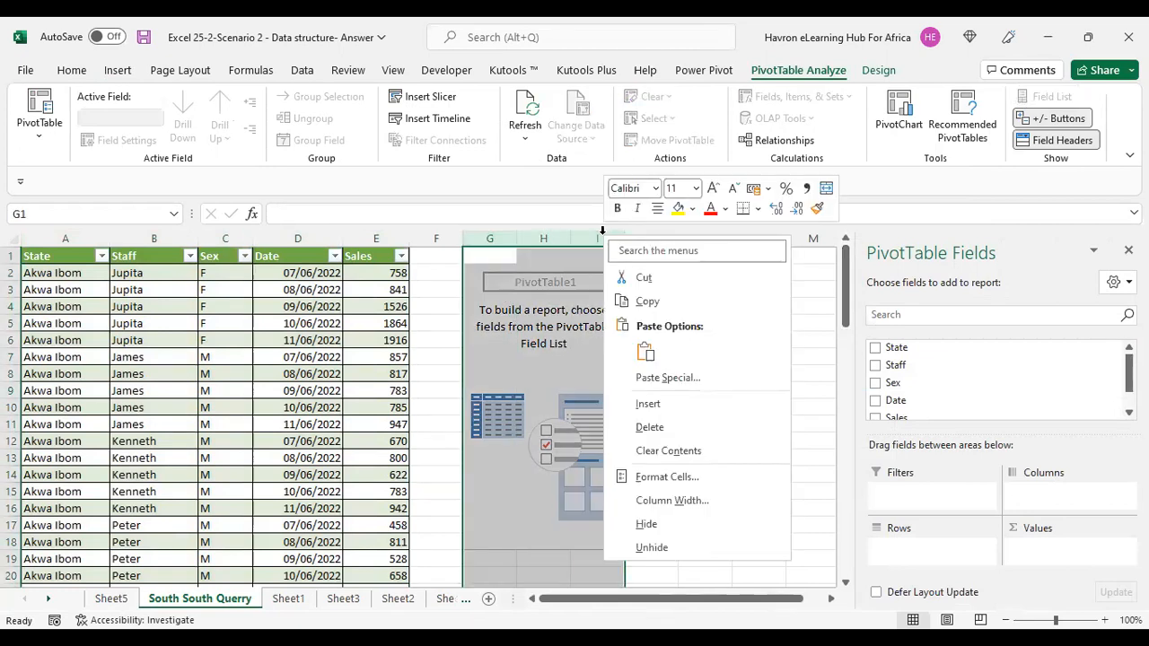
click(651, 425)
click(315, 337)
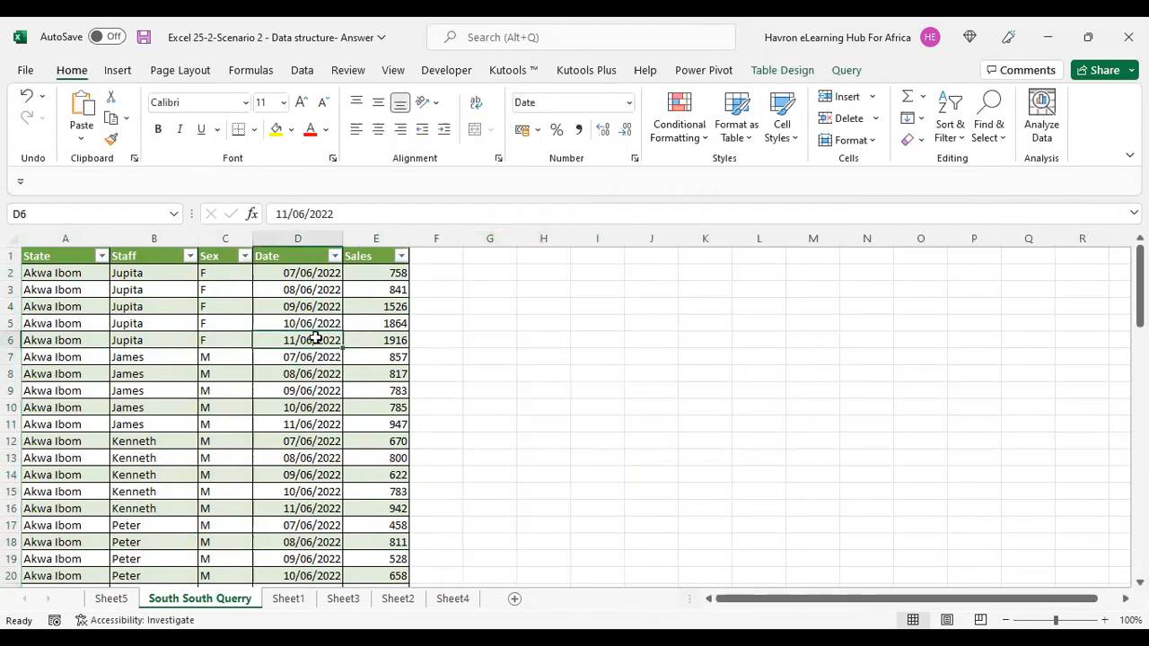
click(121, 70)
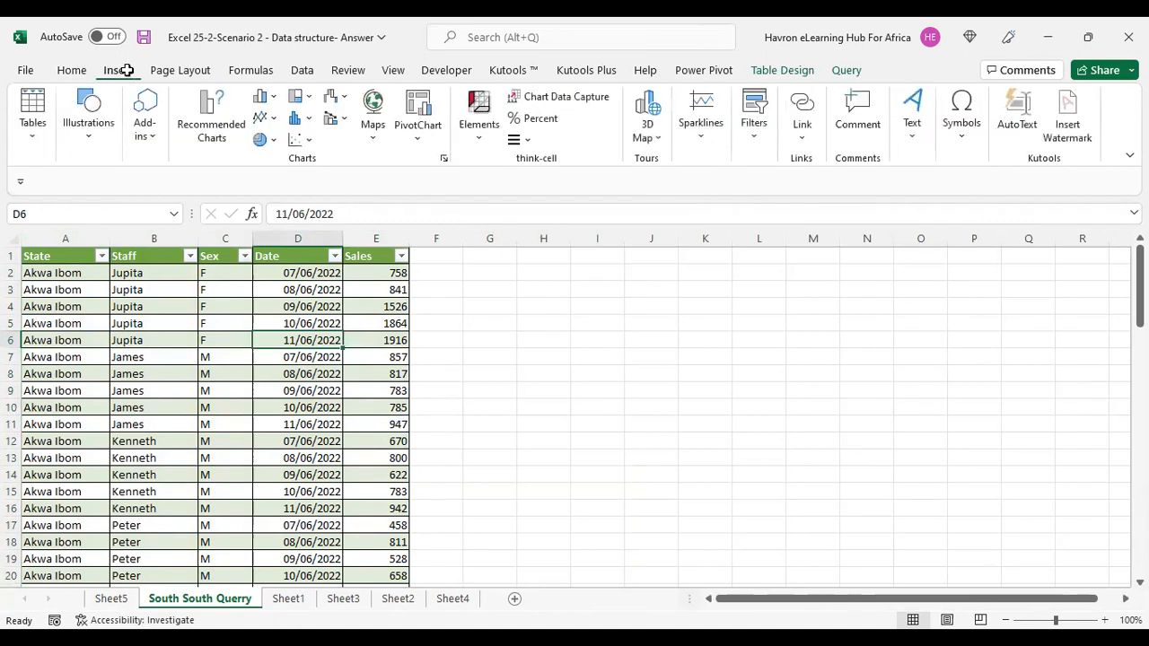
click(31, 125)
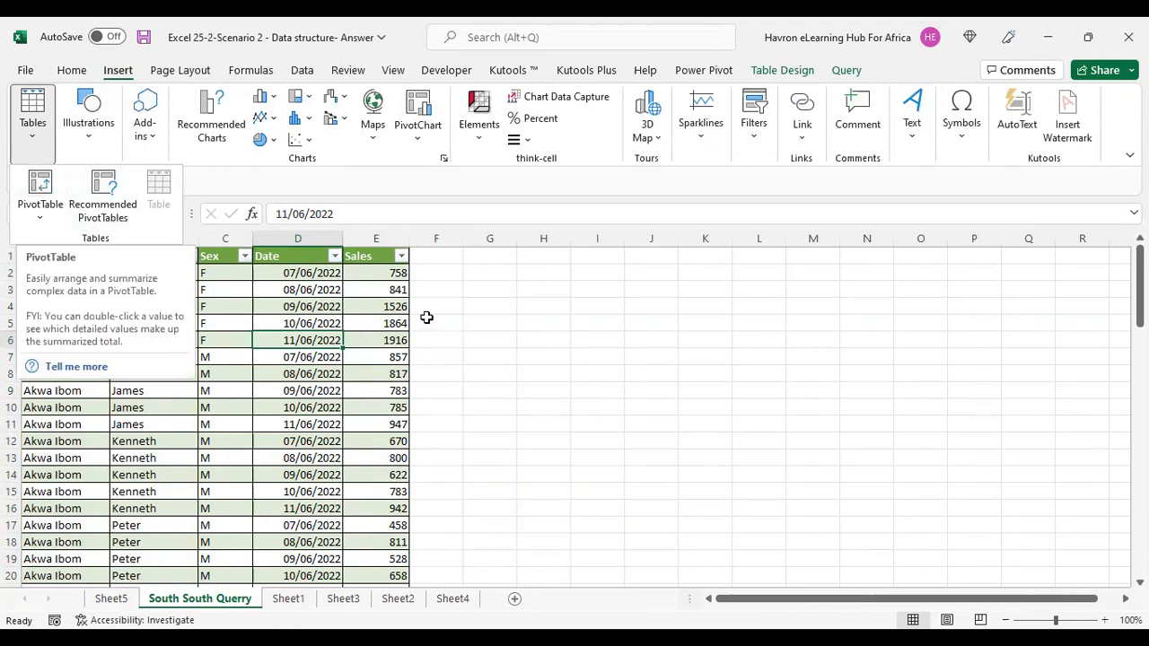
click(476, 314)
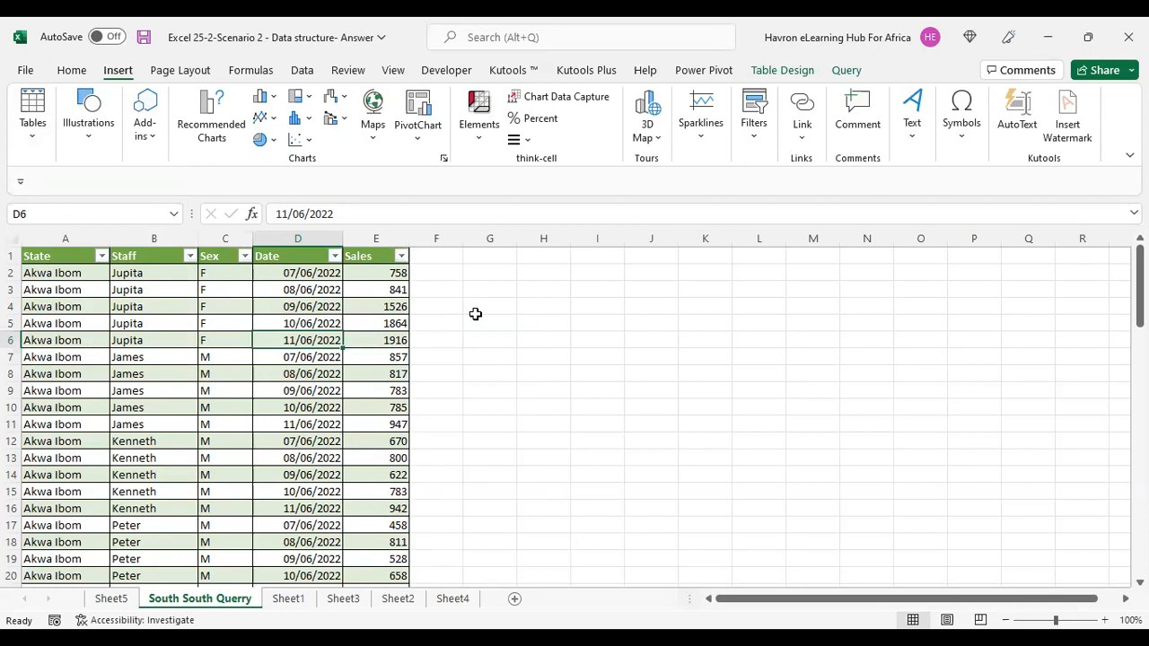
click(234, 347)
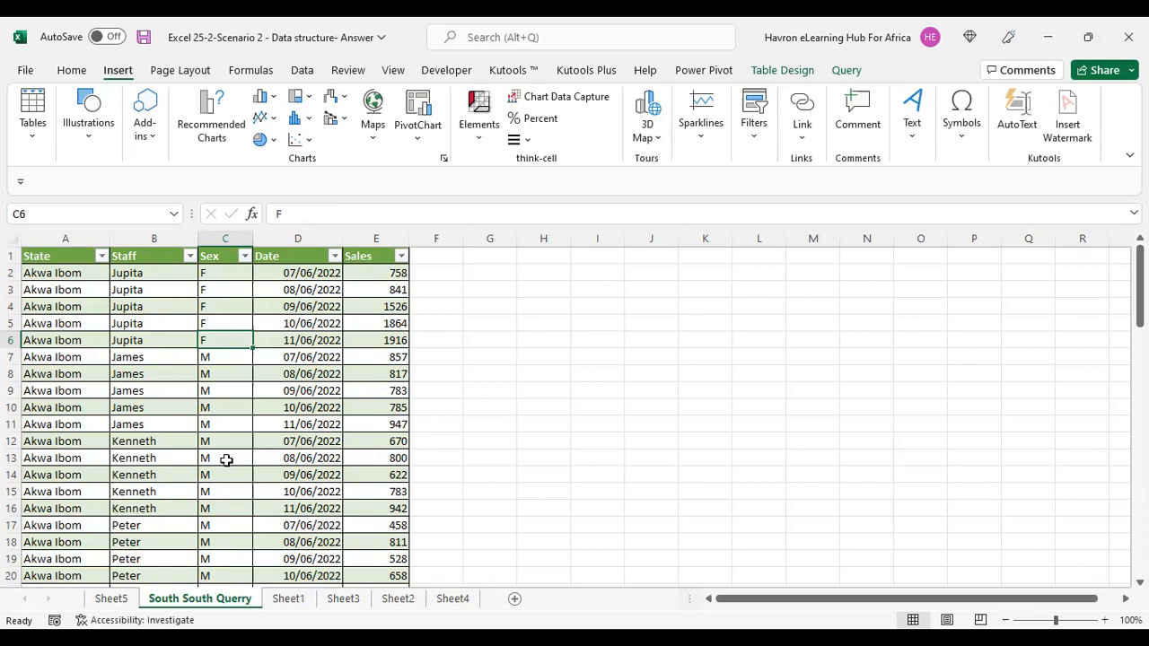
Enter ALT, N and V as notes in cells G3, H3 and I3.
click(491, 291)
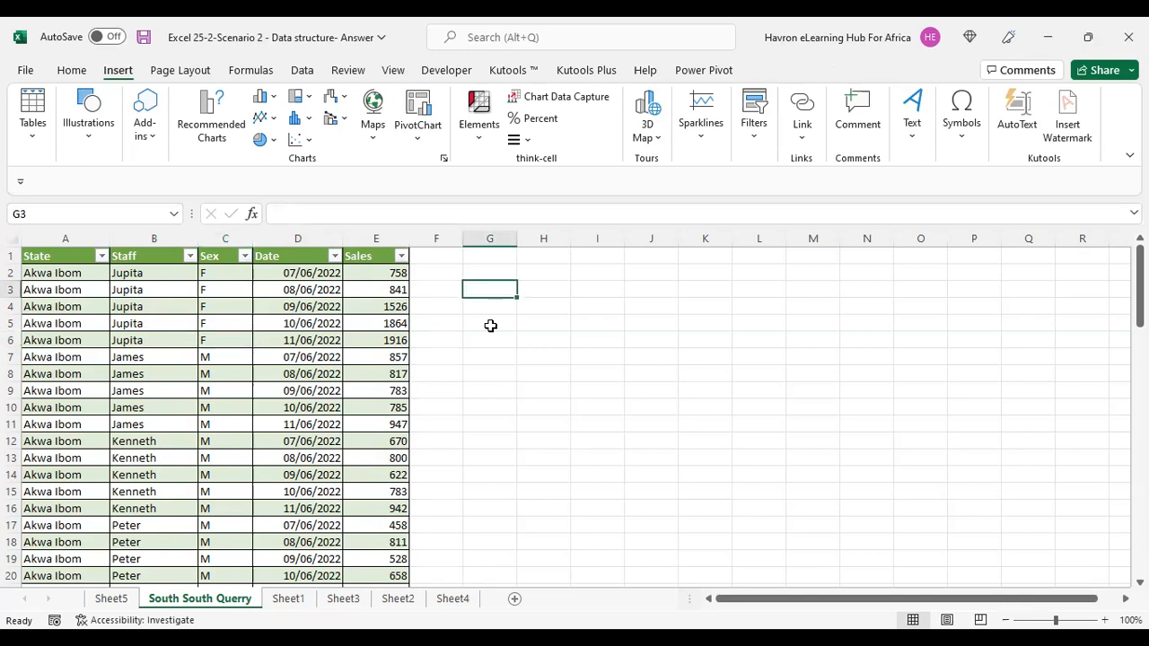
text(AL)
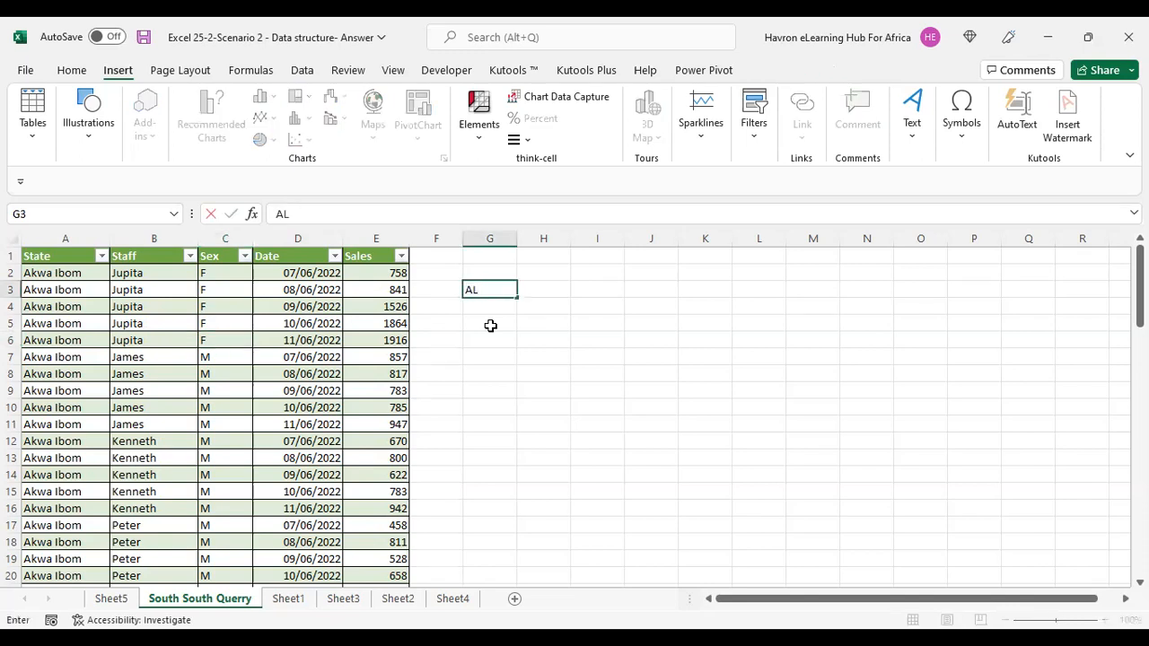
text(T)
key(Tab)
text(N)
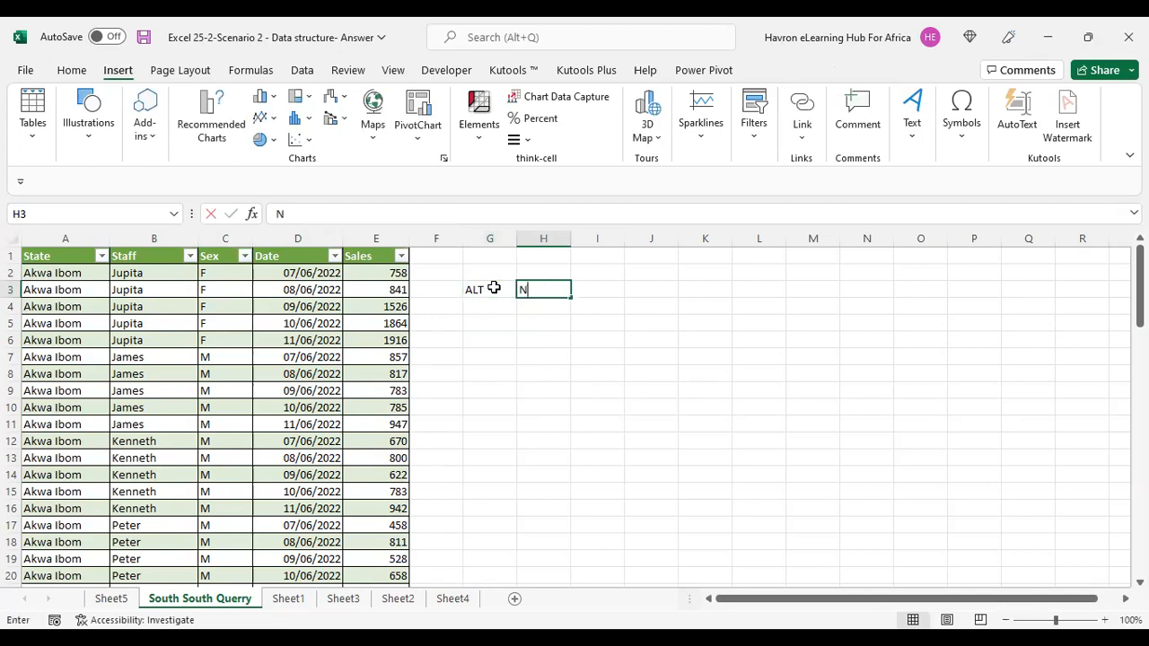
key(Tab)
text(V)
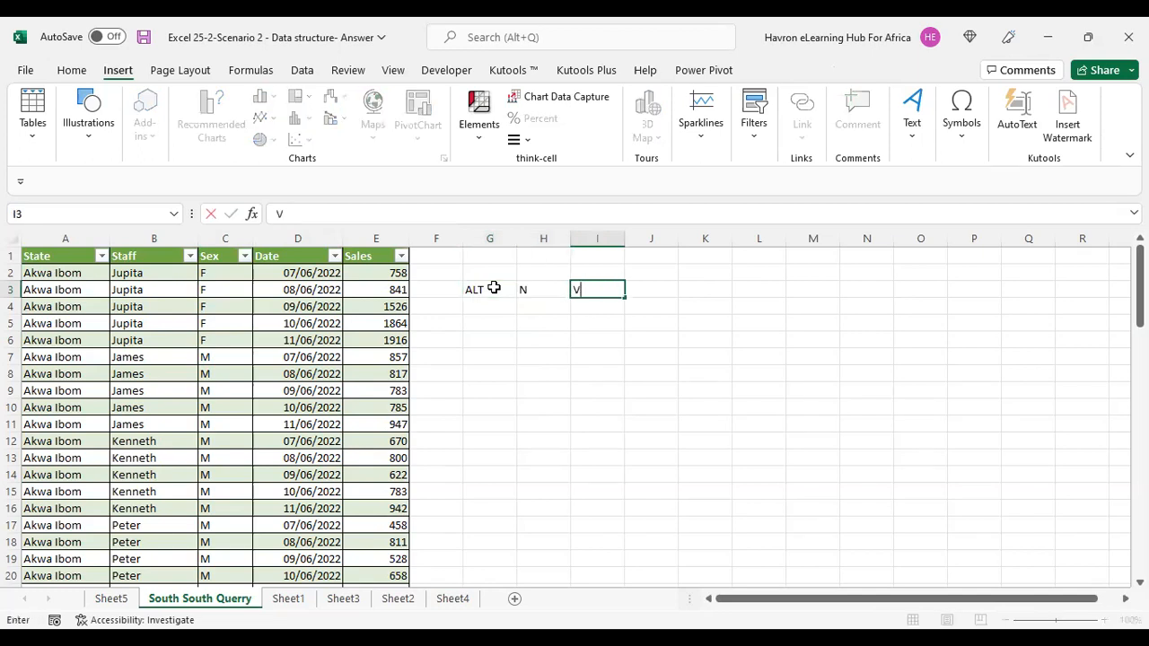
key(Tab)
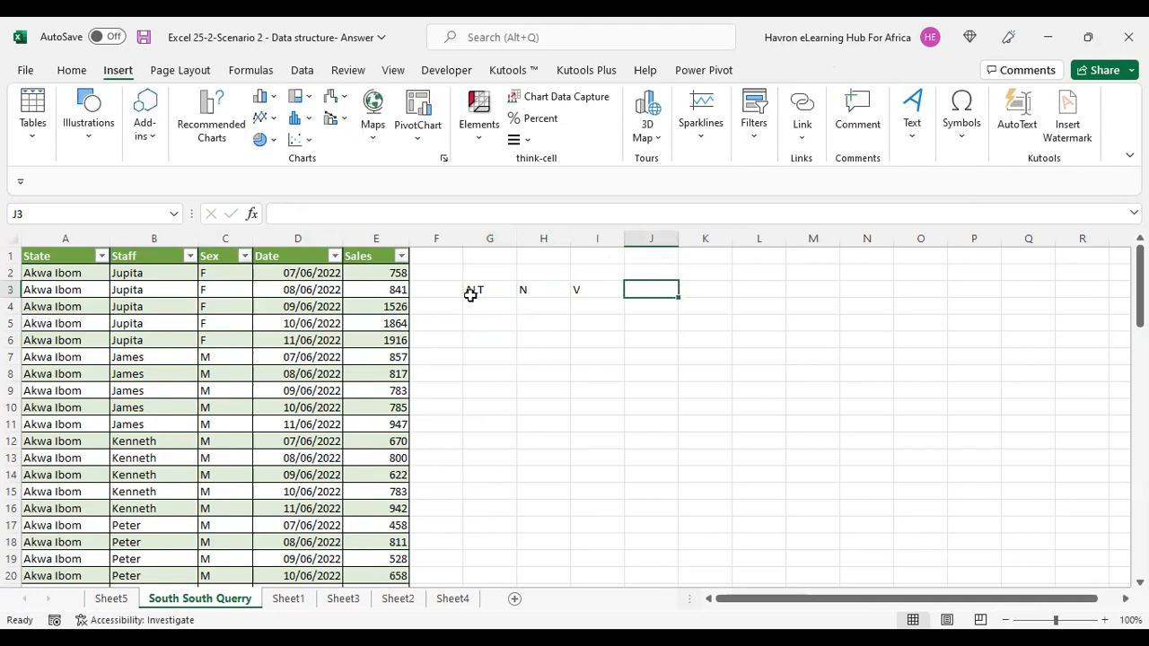
click(480, 290)
key(shift+Right)
key(shift+Right)
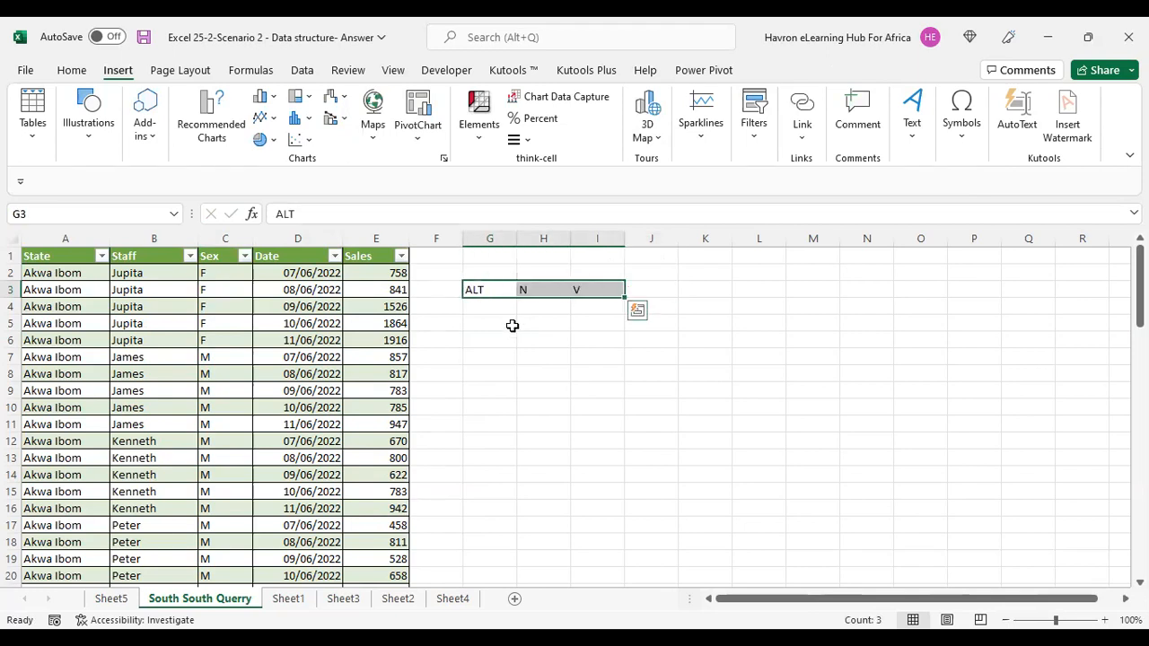
click(511, 323)
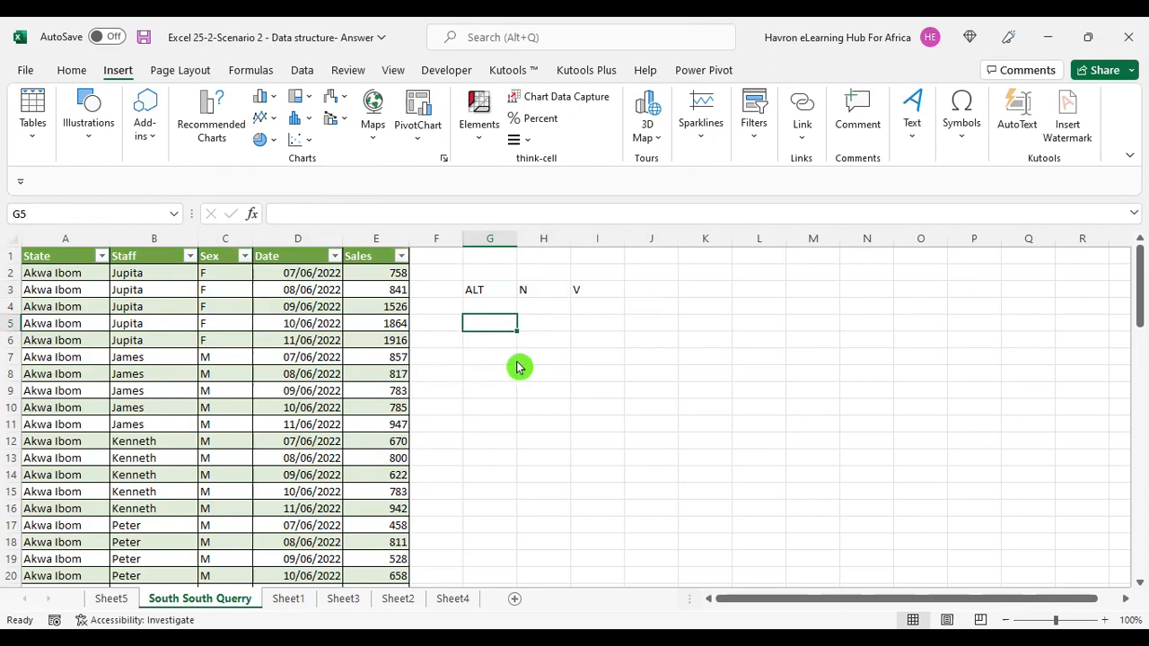
Open the PivotTable from table or range dialog with the keyboard sequence for the active cell G5.
key(alt)
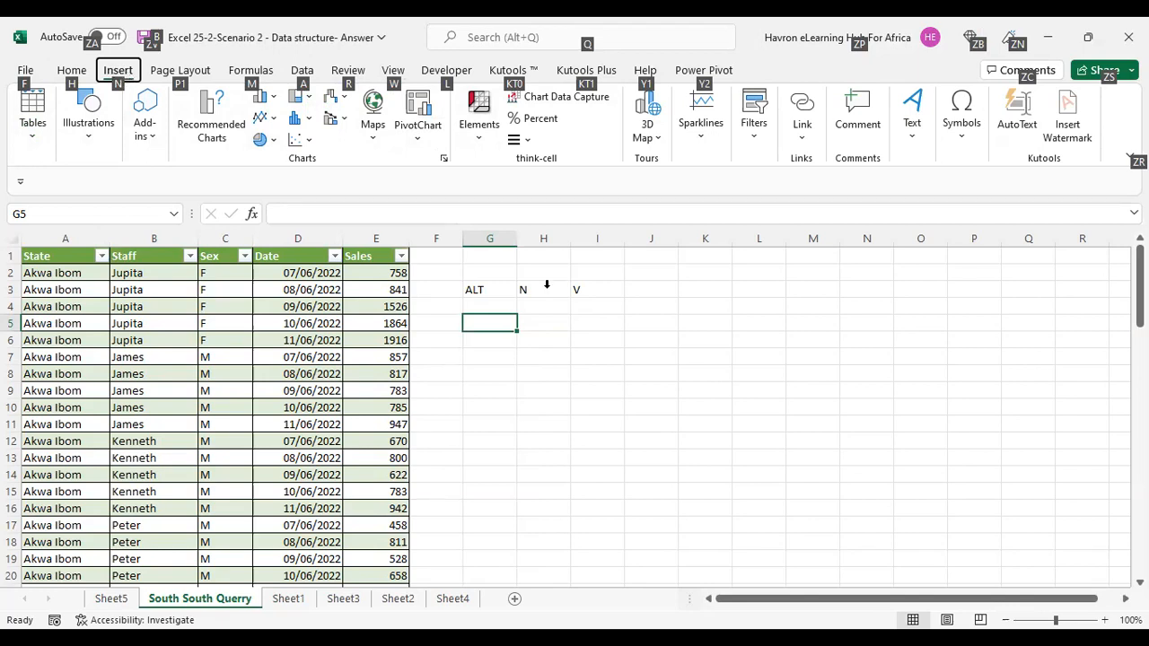
key(n)
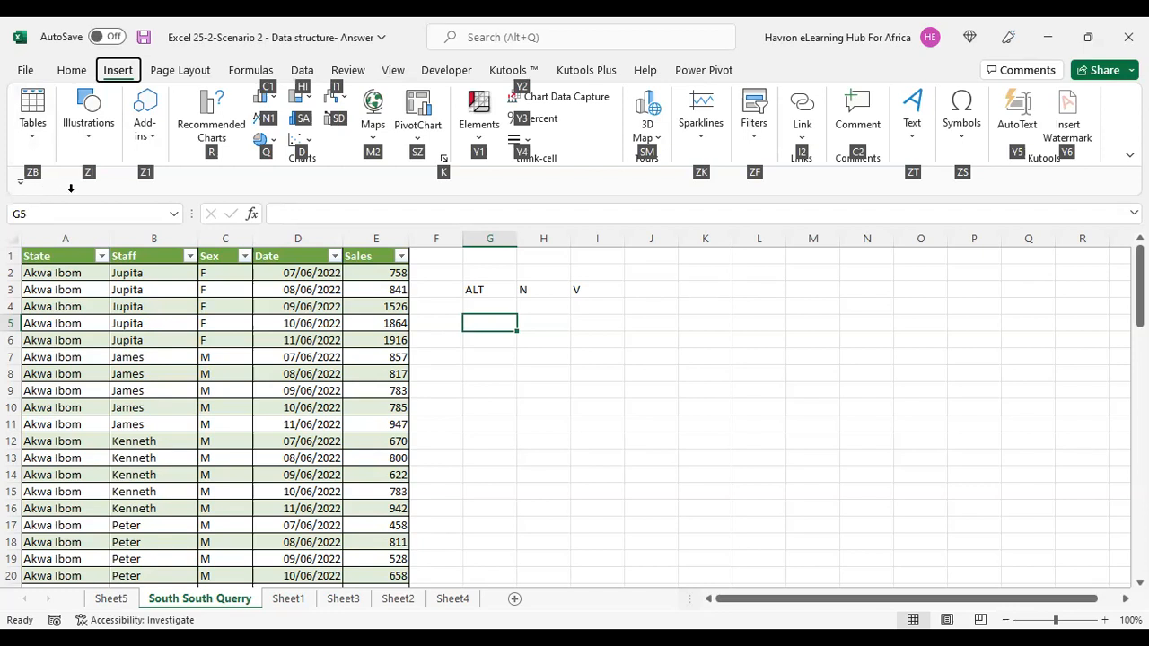
key(z)
key(b)
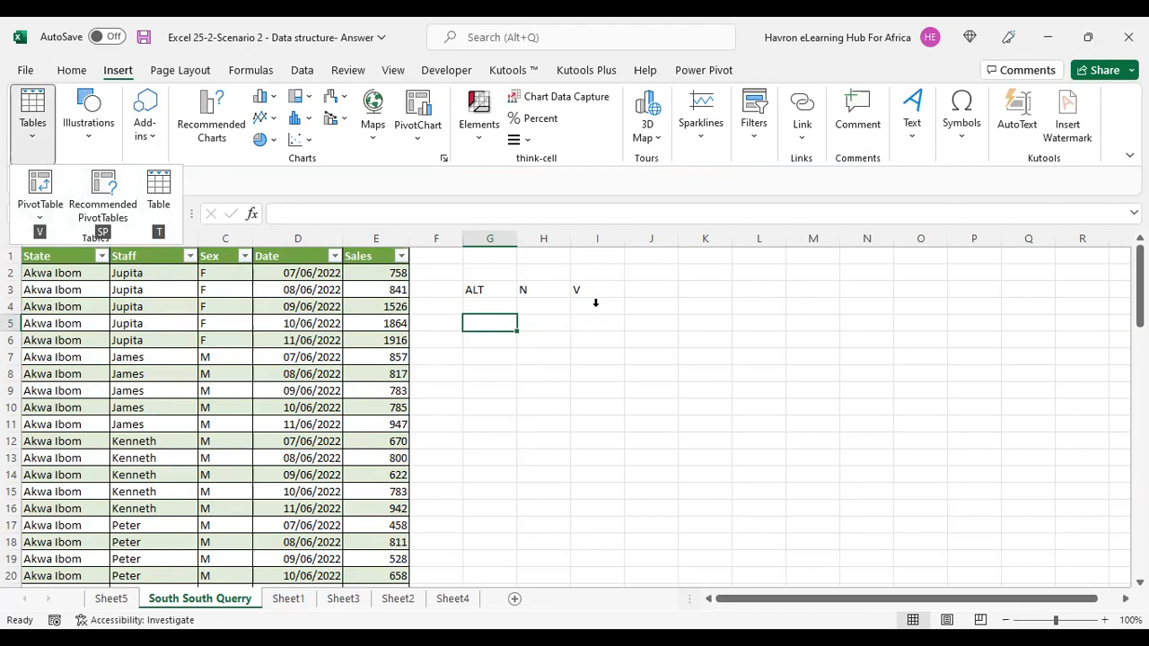
key(v)
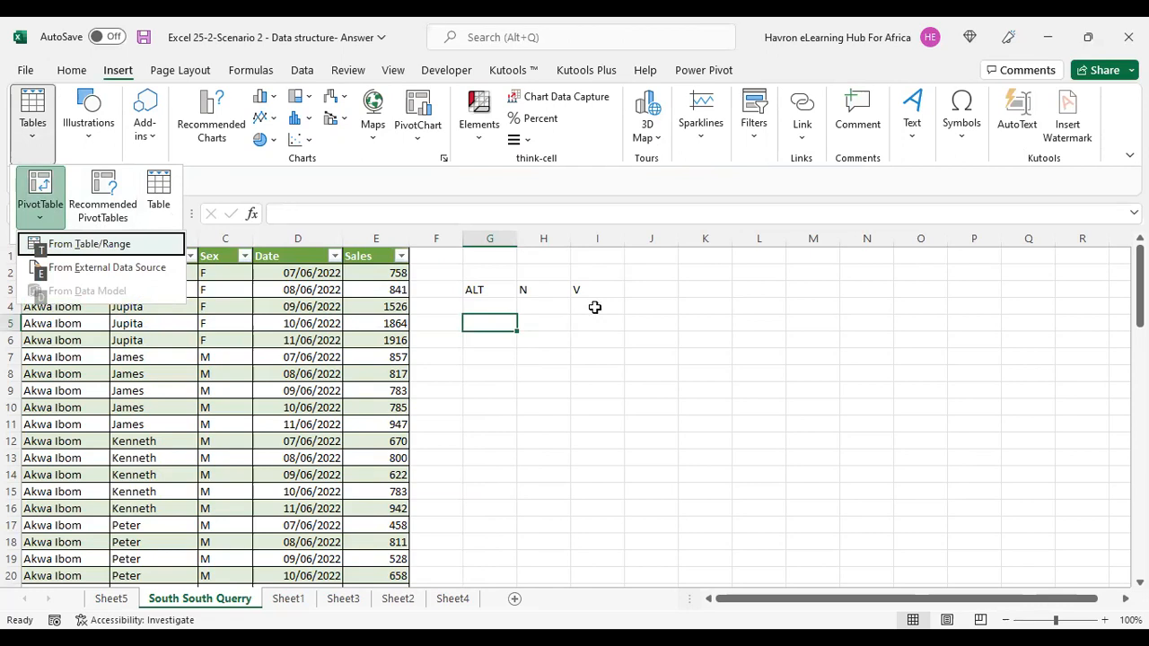
key(t)
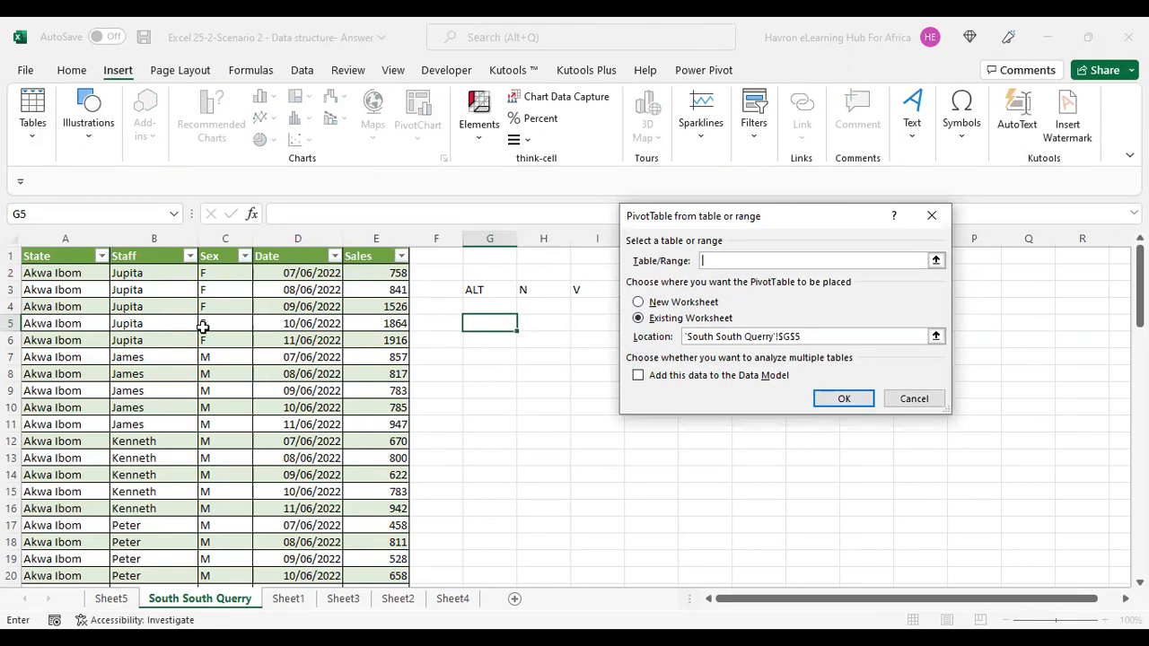
Set the PivotTable's source range to the whole South_South_Querry table, starting from cell A1.
click(938, 262)
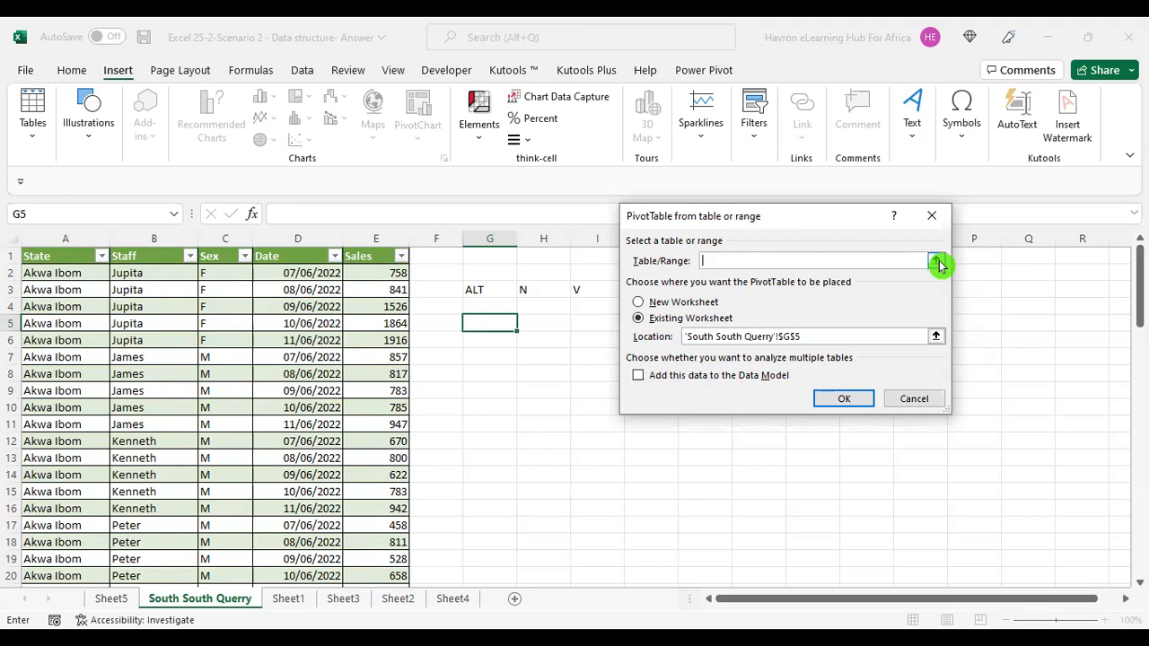
click(201, 345)
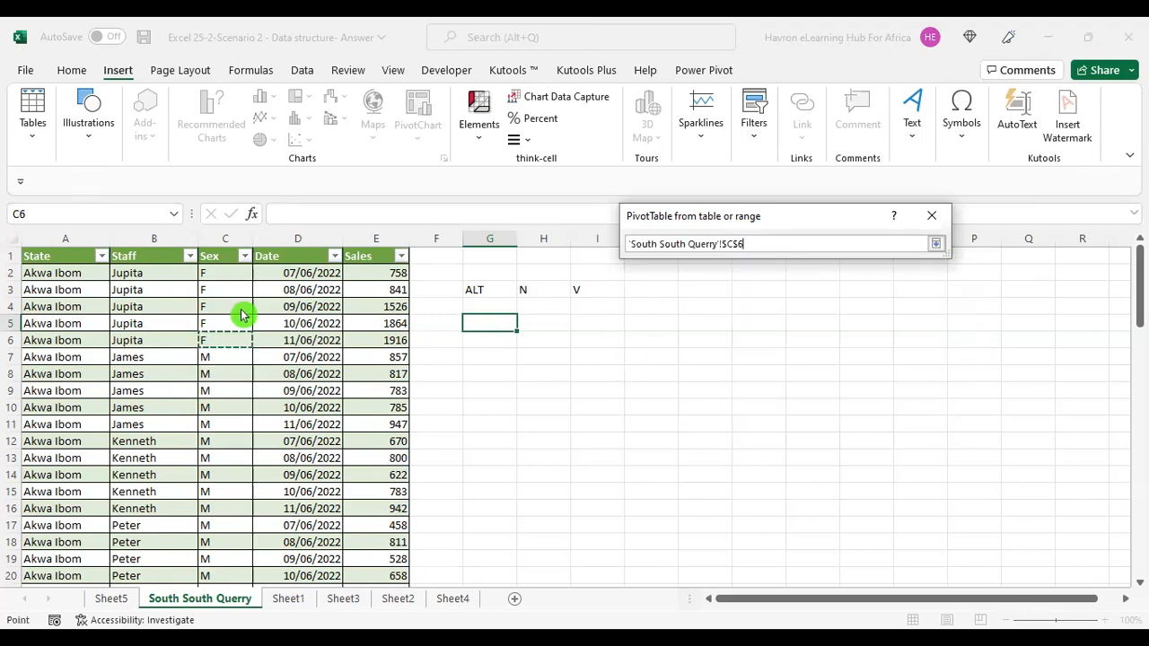
click(49, 260)
key(ctrl+shift+Right)
key(ctrl+shift+Down)
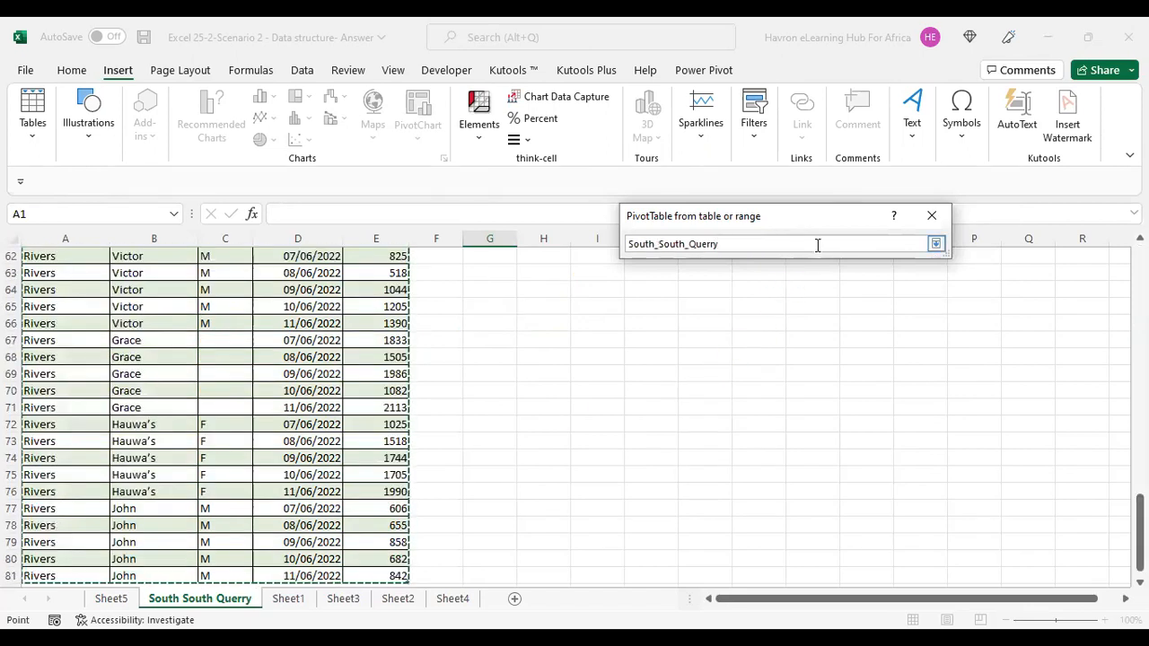
key(Return)
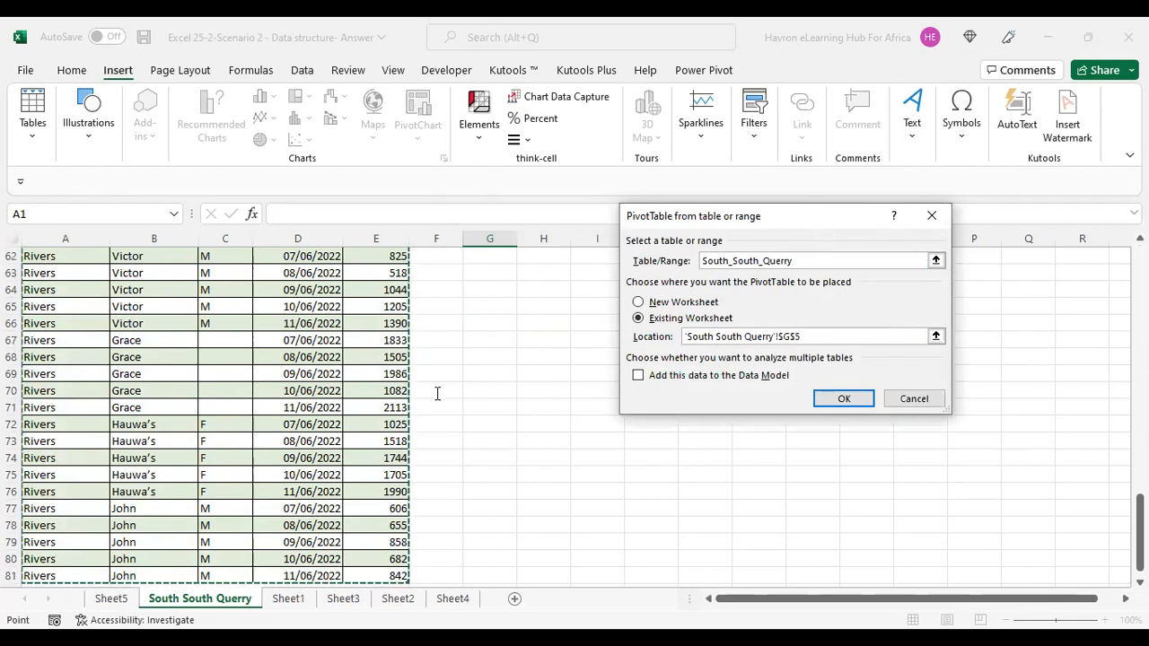
Place the PivotTable on a new worksheet and create it.
scroll(778, 326, up, 12)
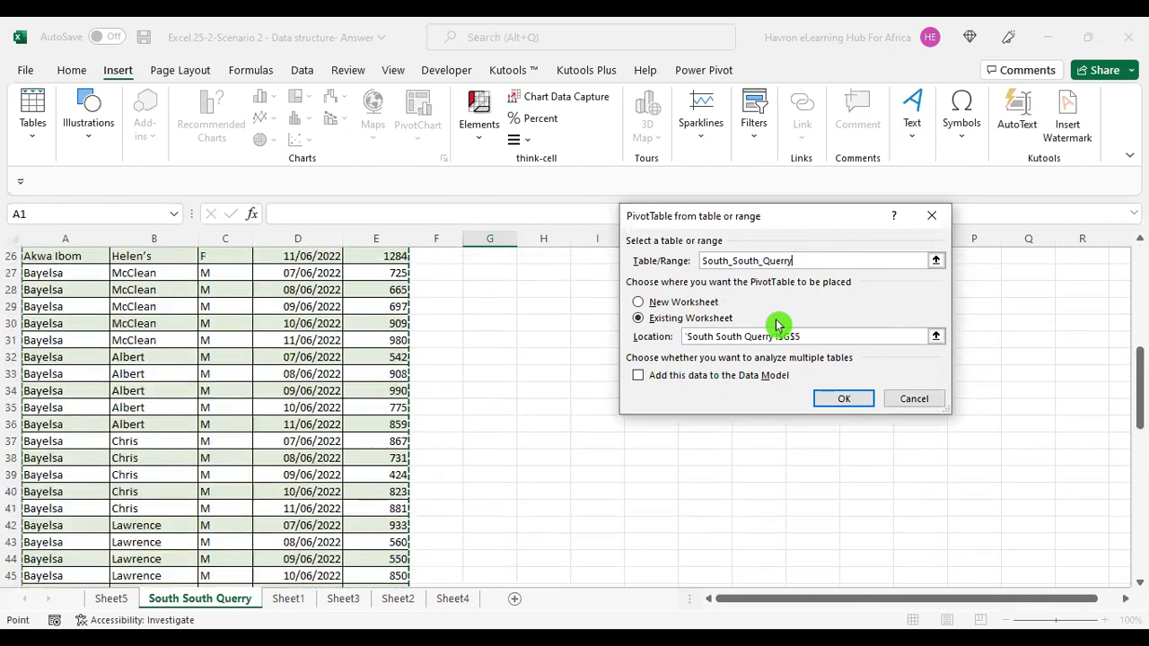
scroll(778, 327, up, 8)
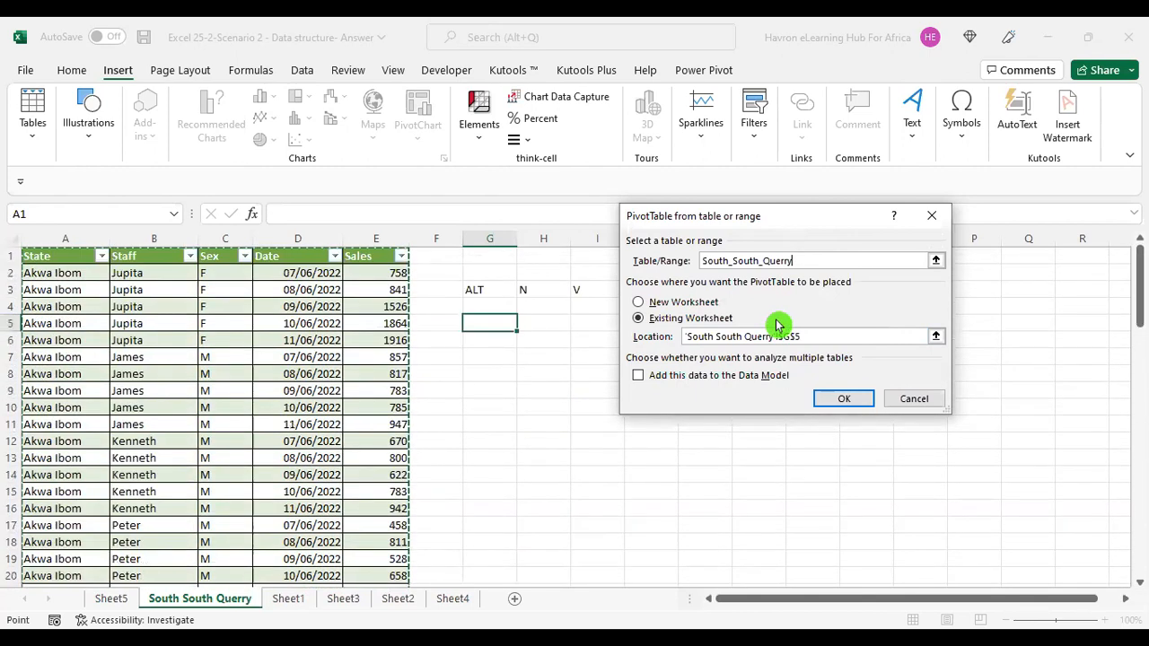
scroll(238, 440, down, 20)
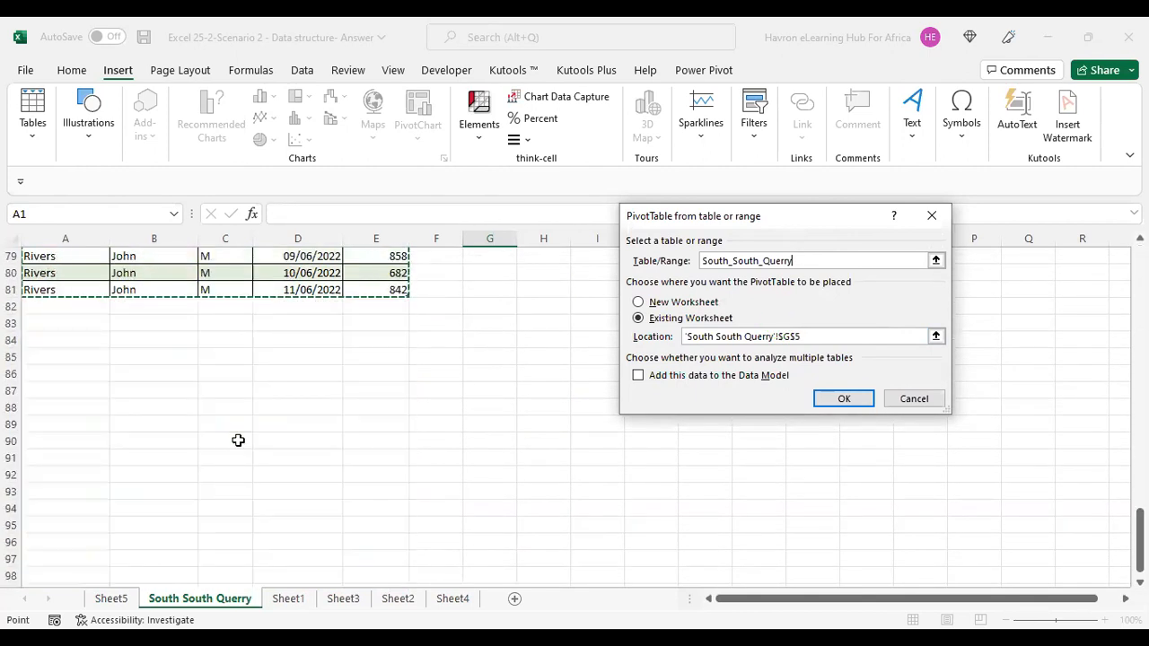
scroll(238, 440, up, 4)
scroll(239, 440, up, 13)
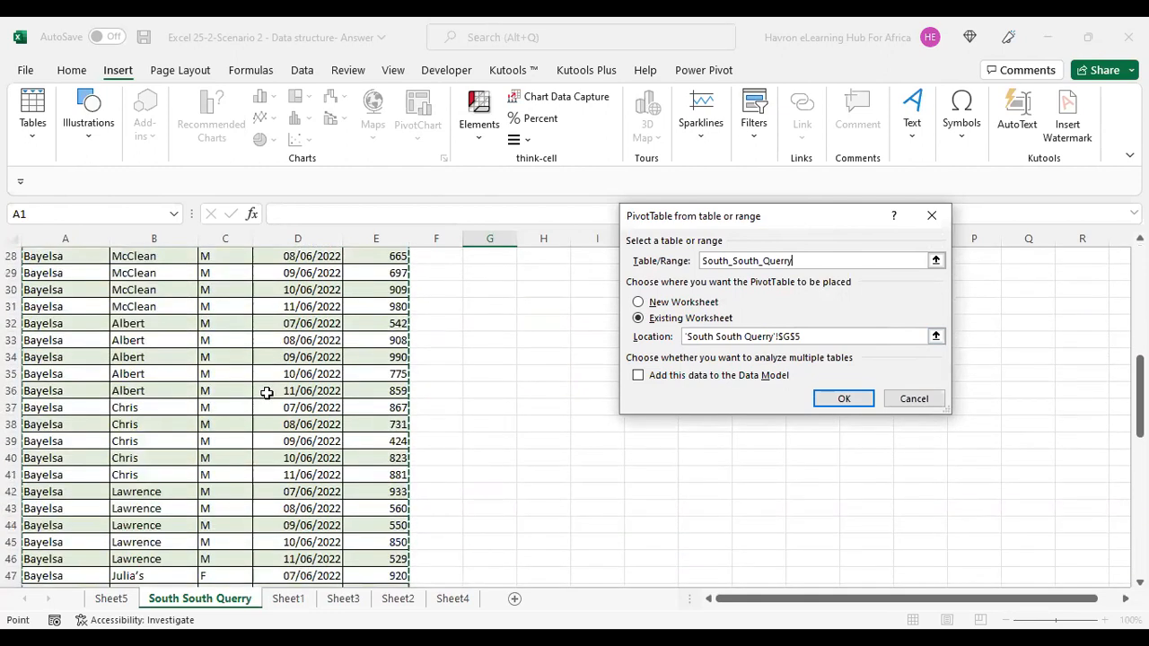
scroll(267, 392, up, 9)
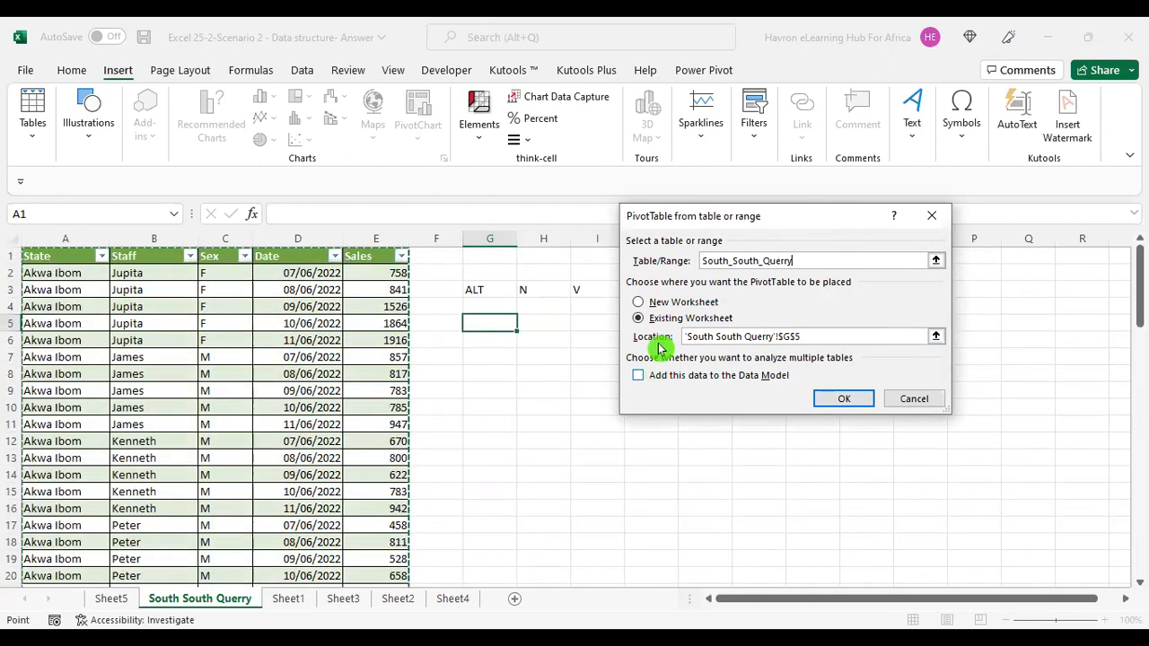
click(638, 302)
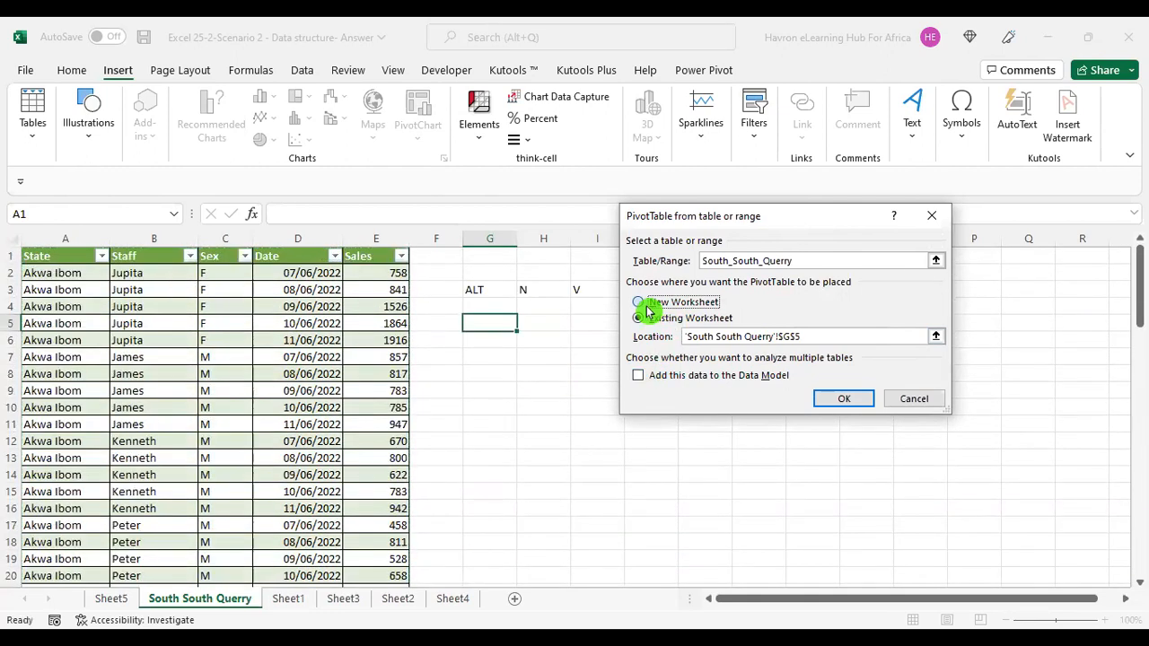
click(844, 401)
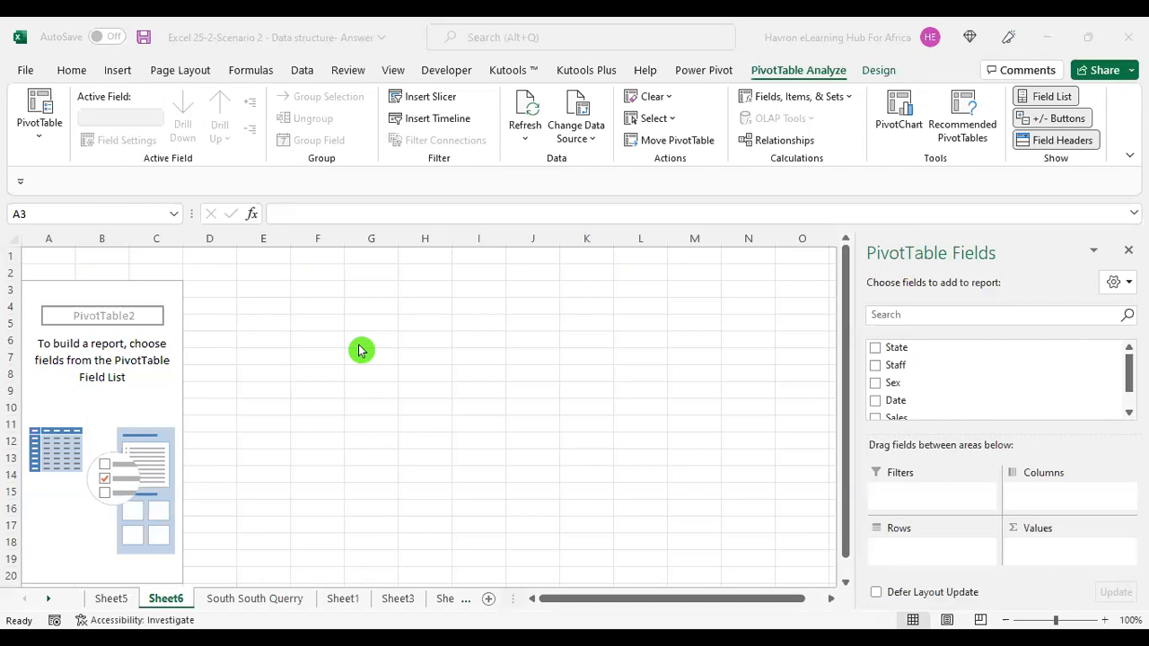
Add the State field to the PivotTable rows and also to Values as a count of State.
click(143, 395)
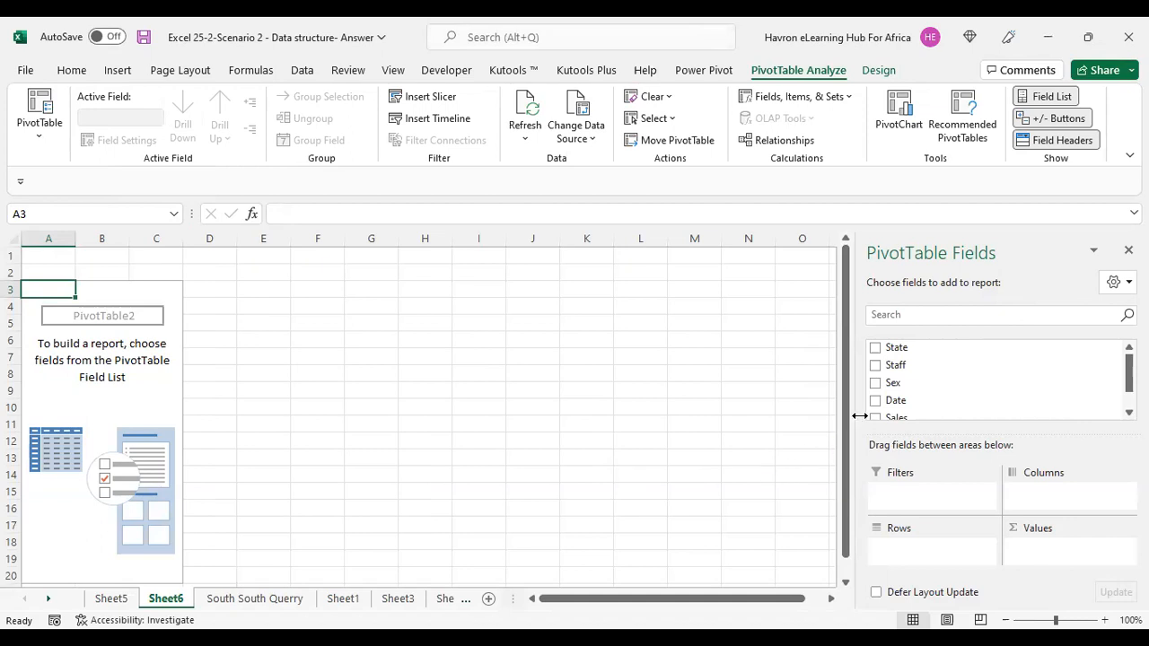
click(878, 351)
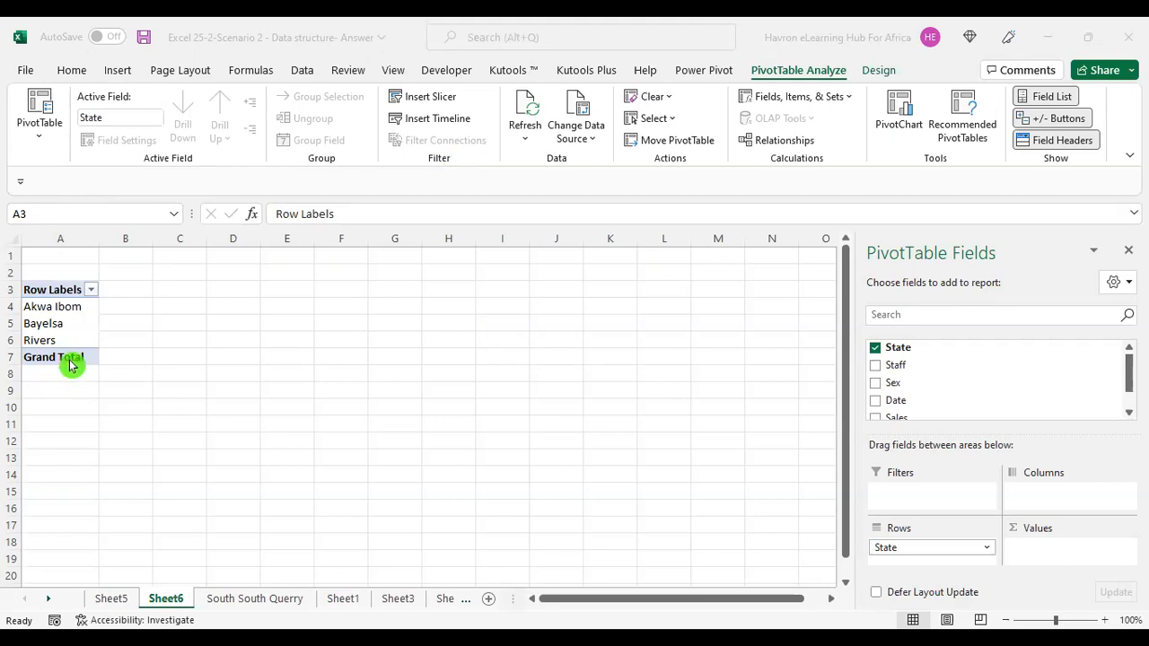
click(82, 325)
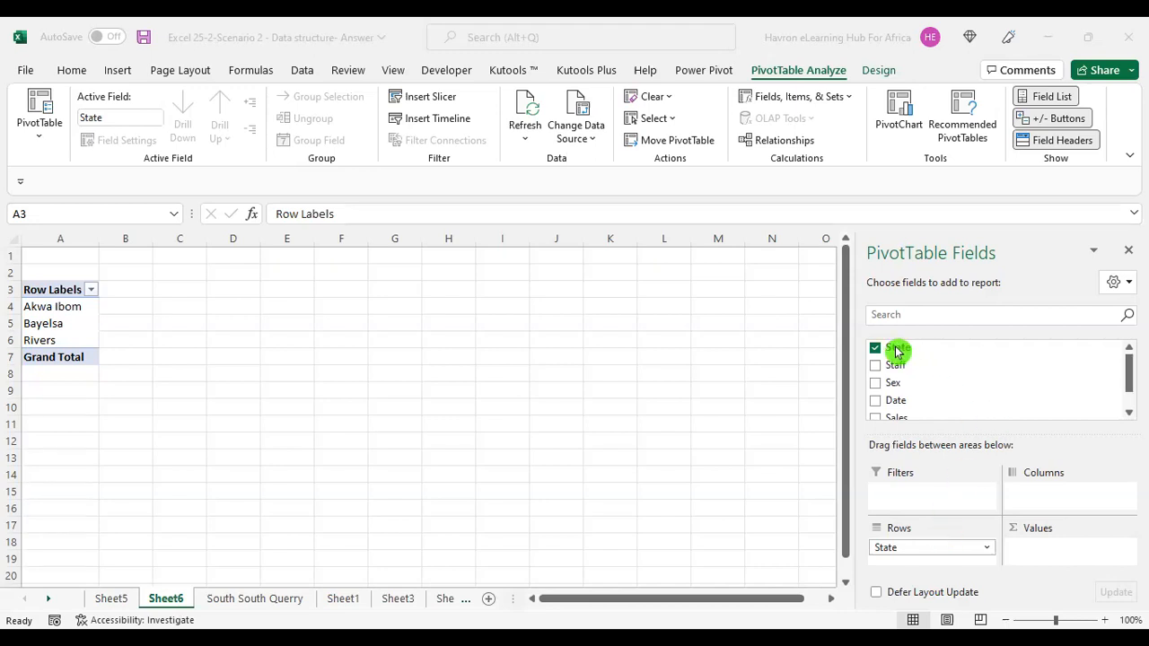
drag(896, 352, 1051, 558)
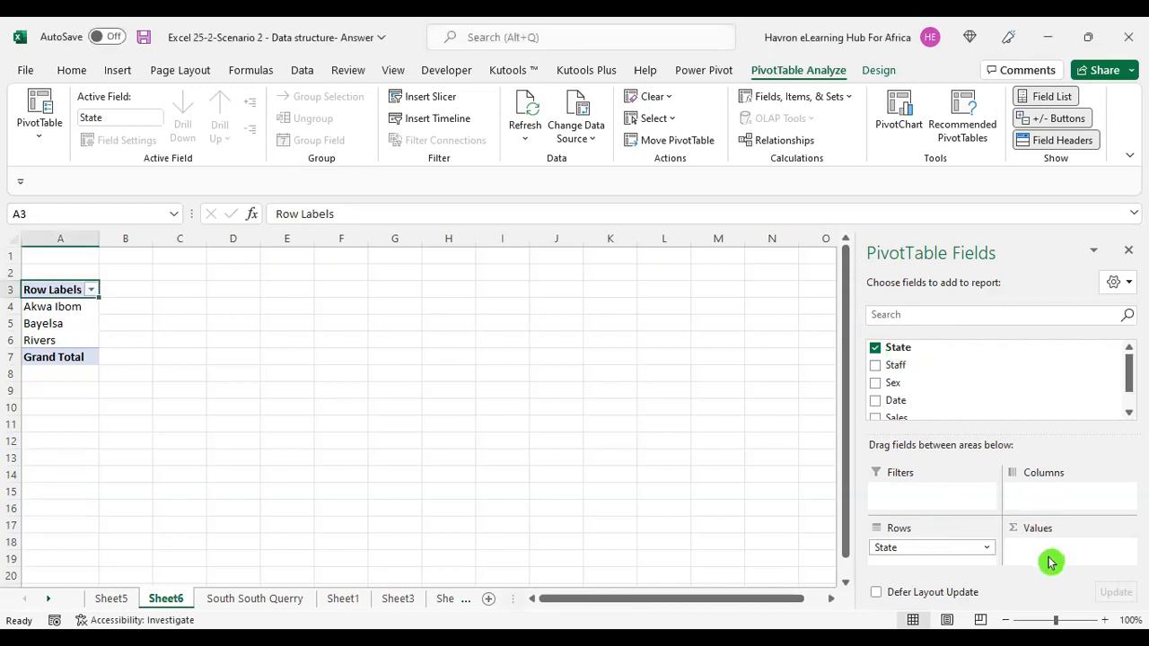
drag(896, 351, 1047, 555)
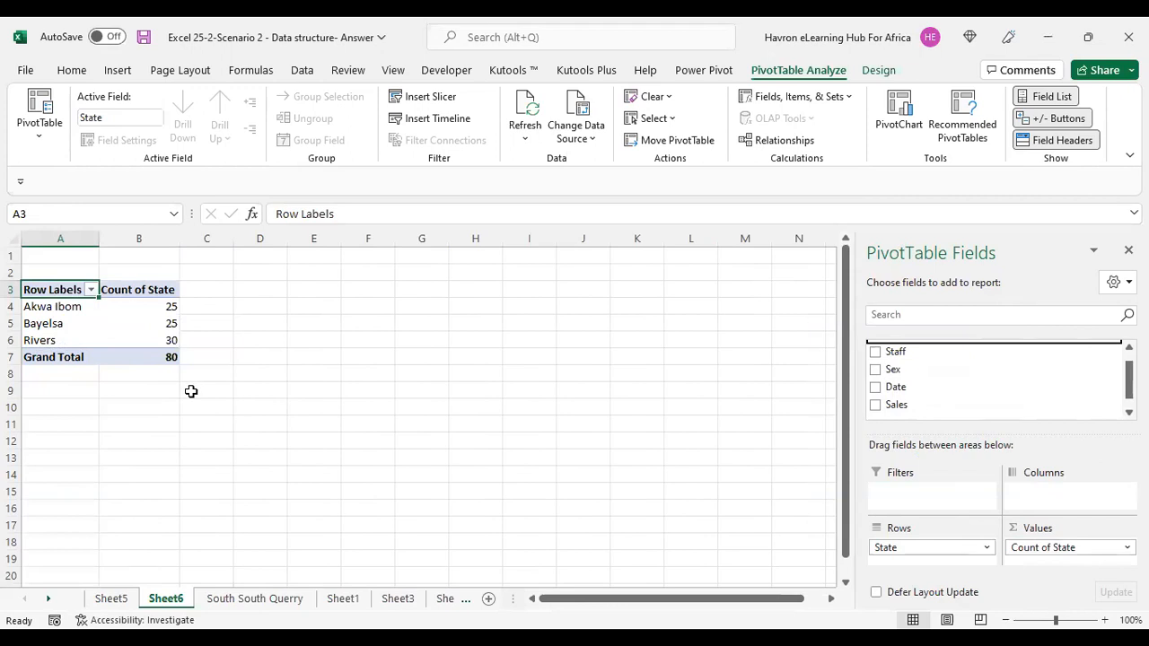
Examine the count of records for each state in the PivotTable.
click(86, 308)
drag(86, 308, 134, 305)
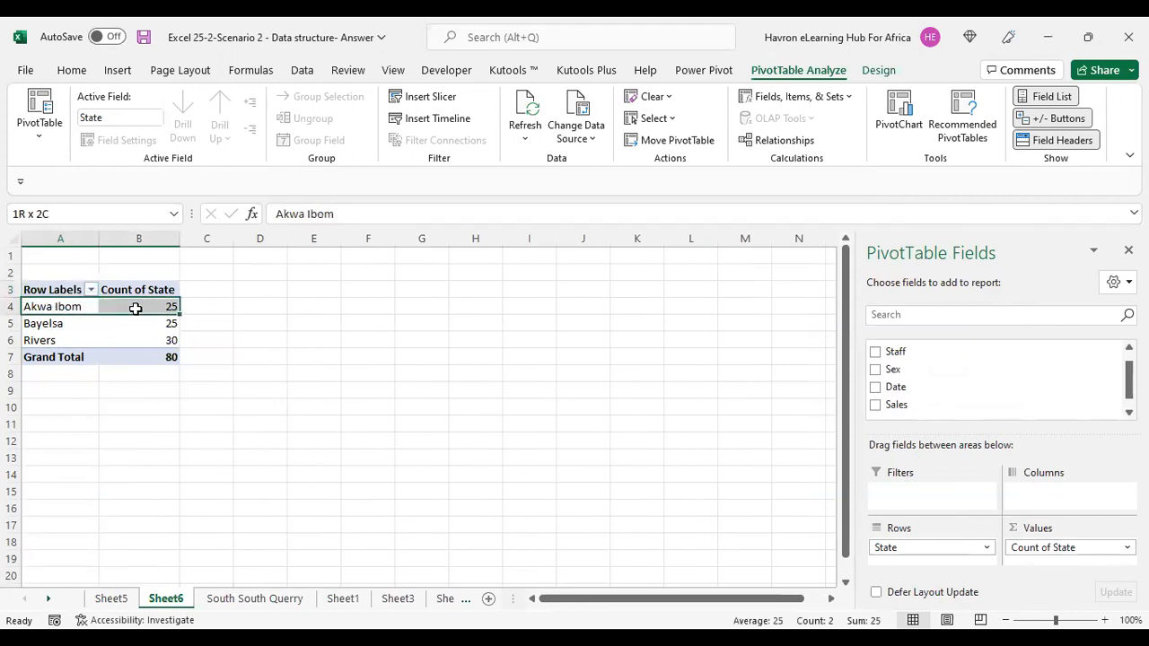
click(36, 321)
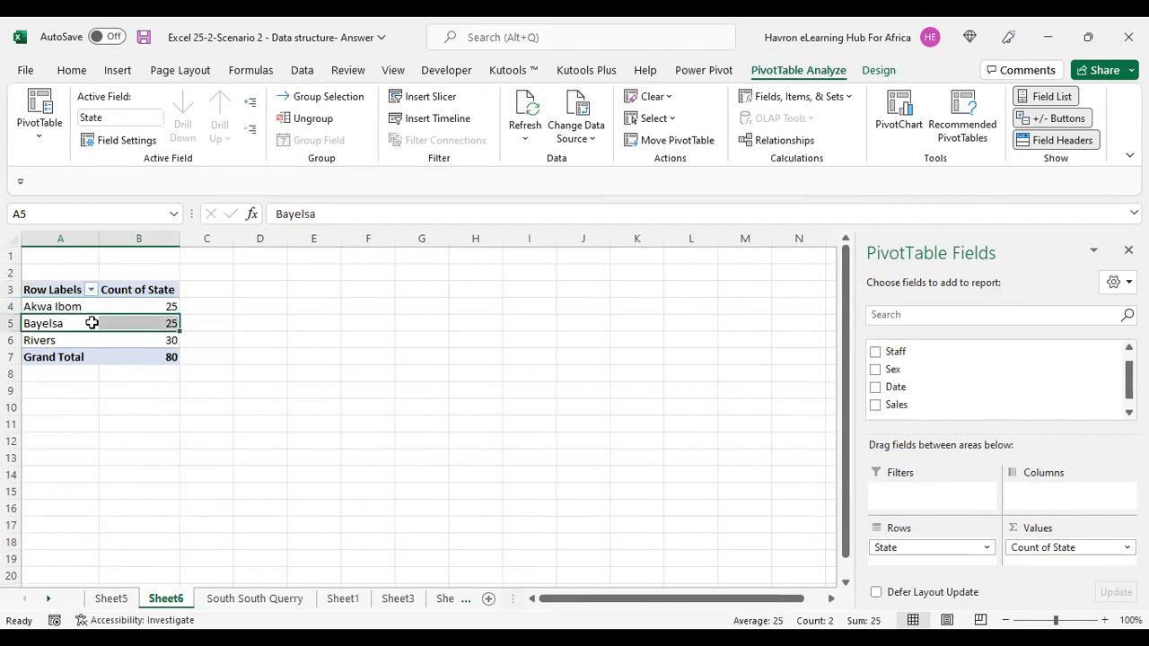
drag(61, 339, 146, 337)
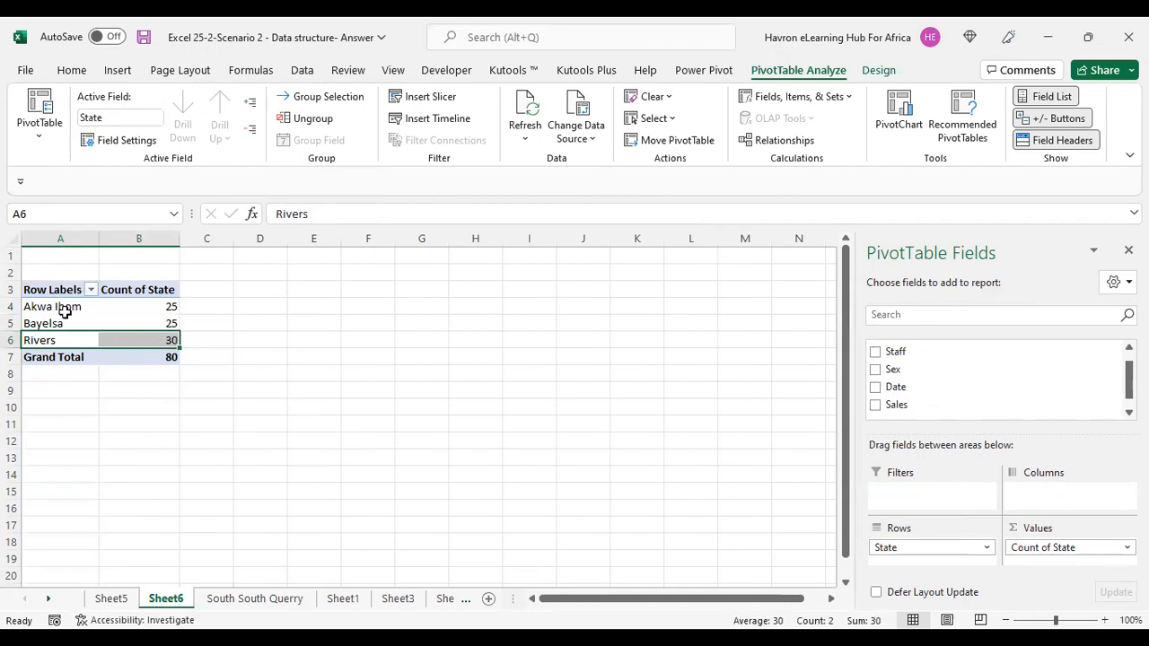
drag(61, 306, 130, 307)
click(131, 306)
click(108, 325)
click(136, 341)
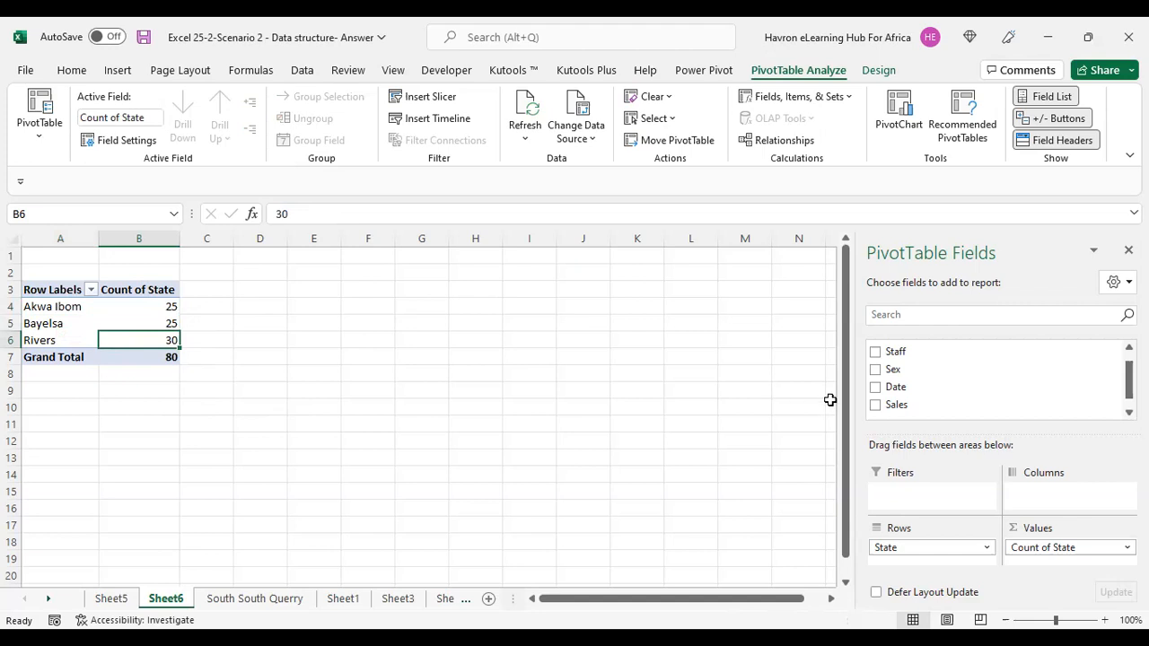
Add the Sales field to the PivotTable values as Sum of Sales.
drag(898, 404, 1065, 553)
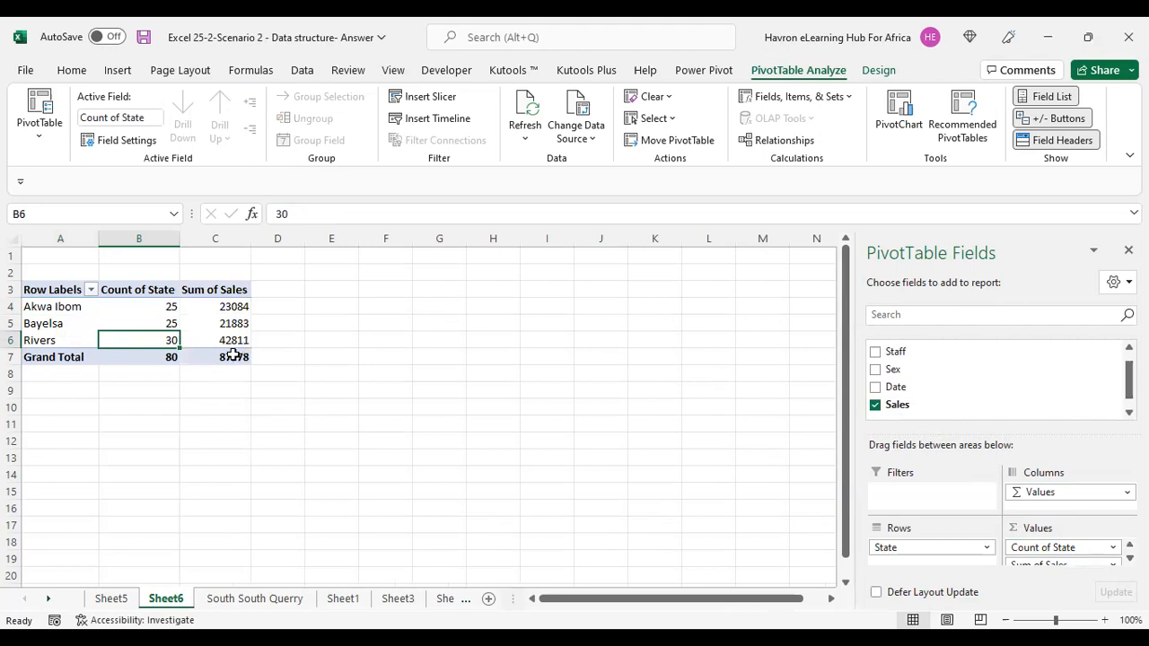
mouse_move(242, 353)
mouse_move(132, 343)
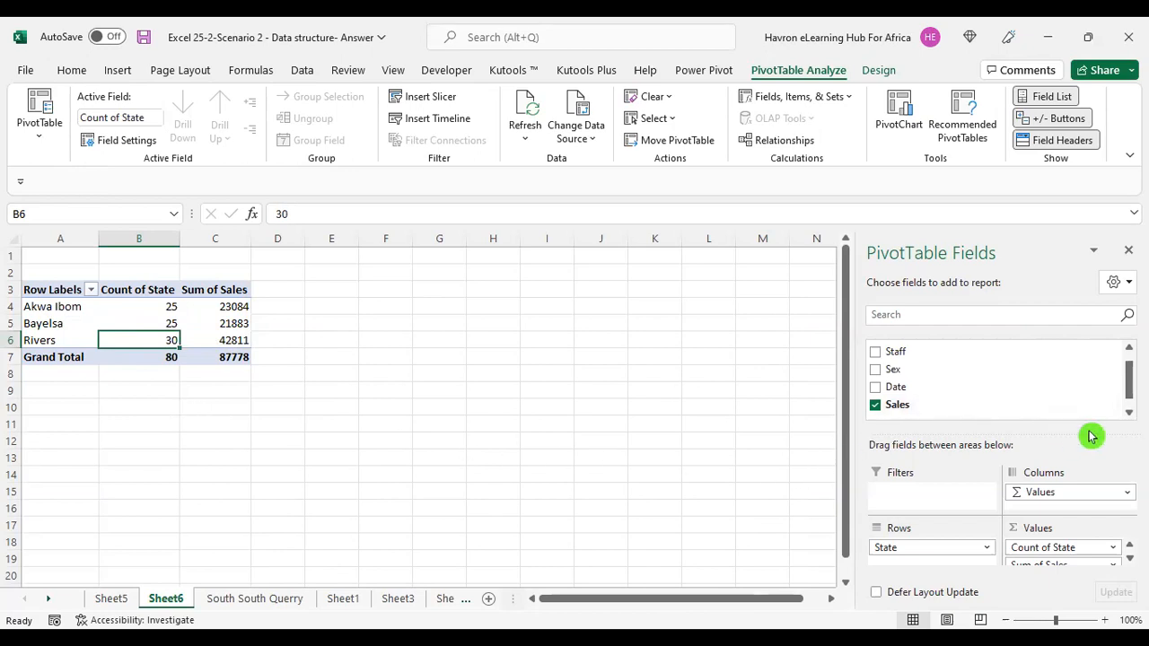
Add the Date field to the rows under State, review the breakdown, then remove Date from the rows.
scroll(997, 378, down, 1)
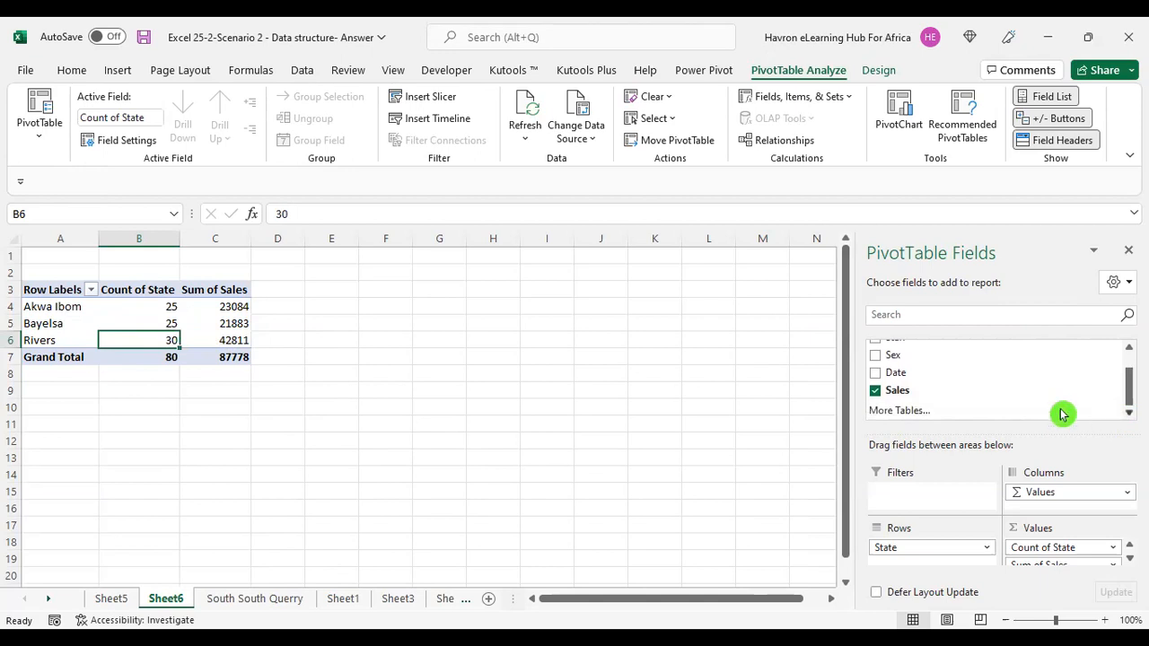
click(876, 373)
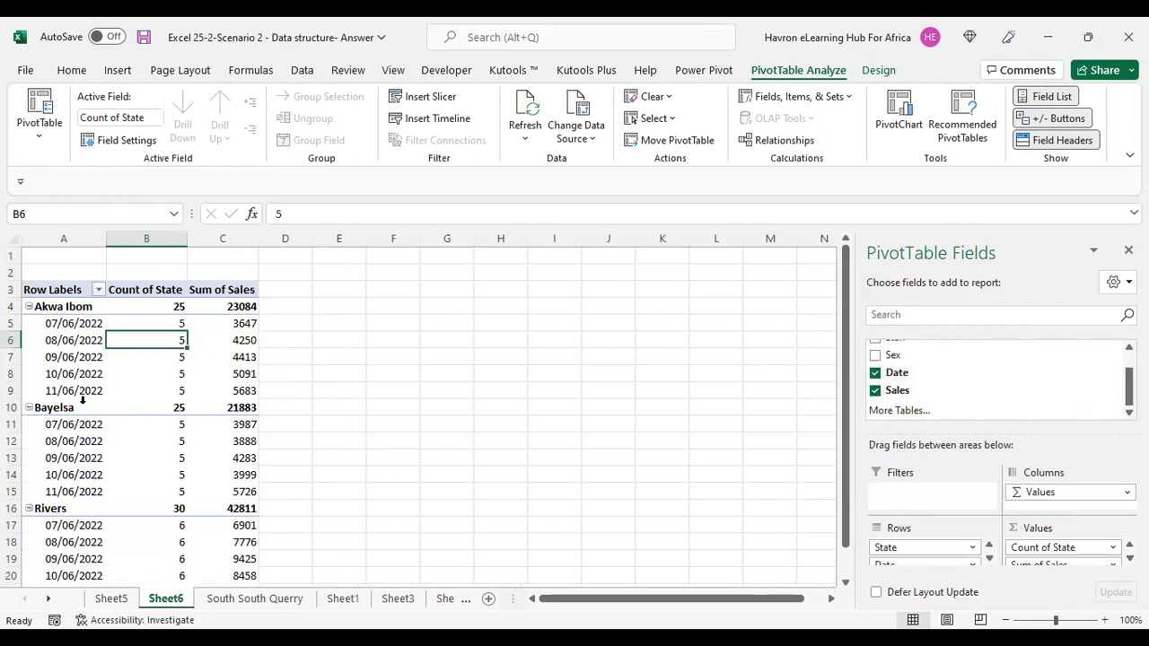
click(65, 324)
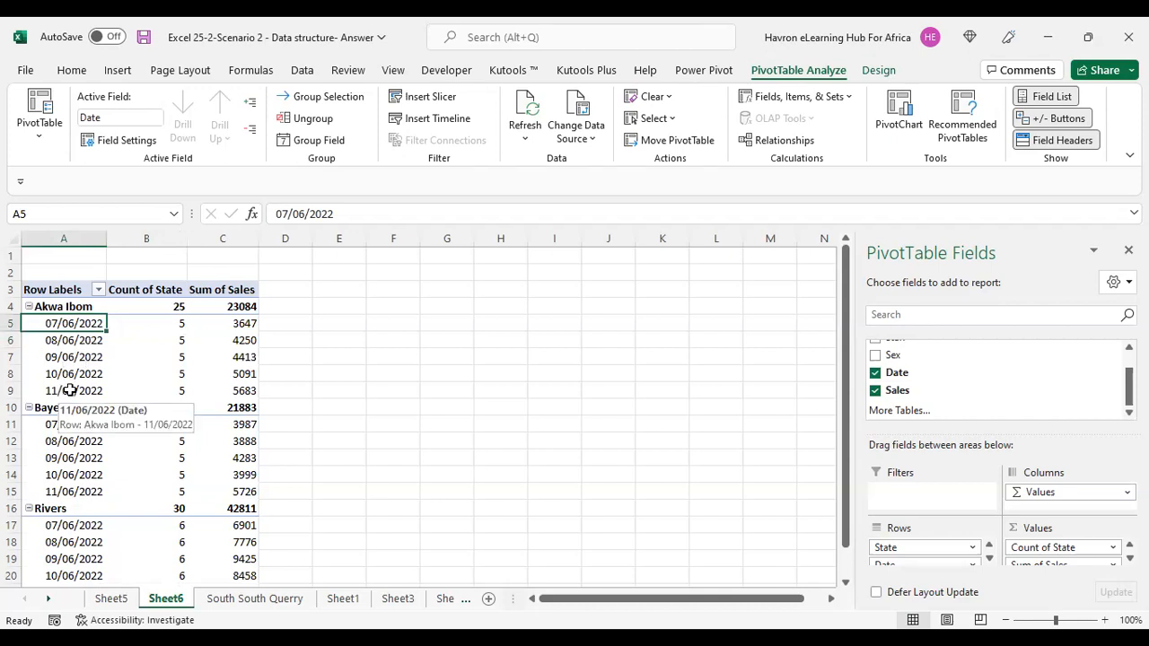
scroll(162, 381, down, 1)
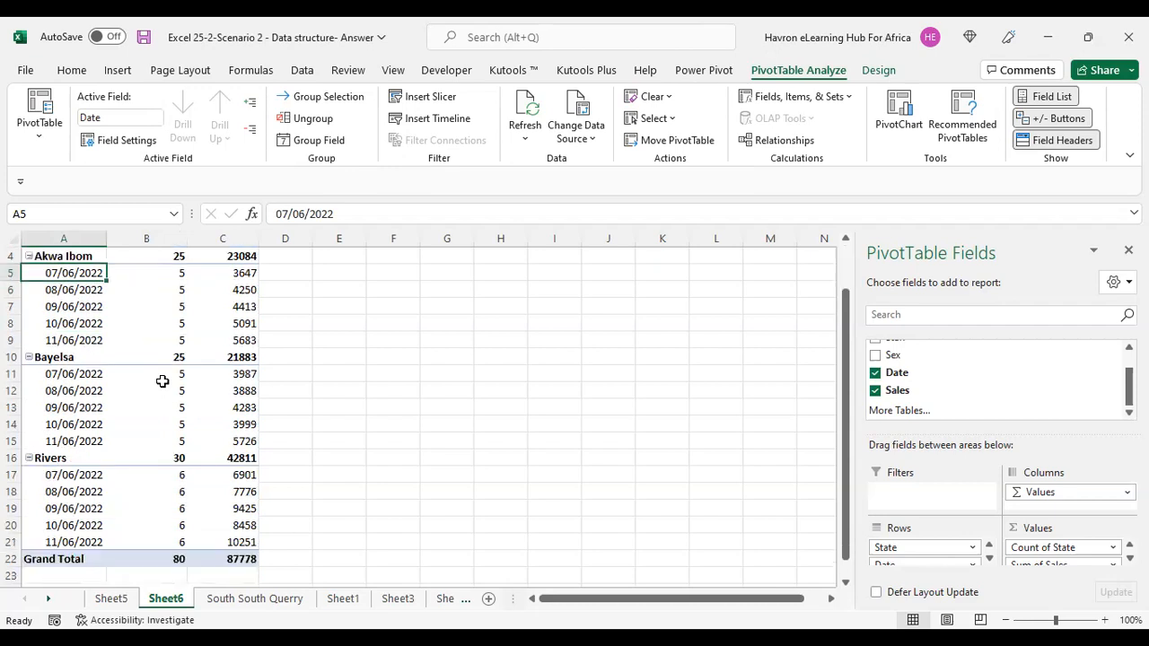
scroll(162, 382, down, 4)
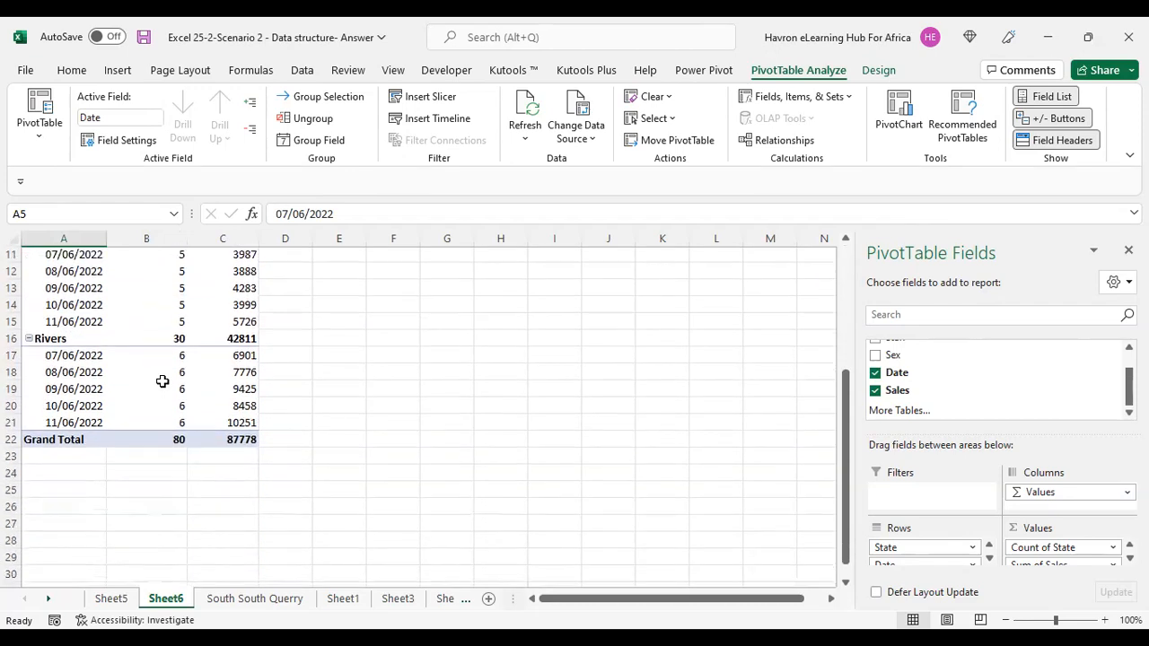
scroll(163, 381, up, 4)
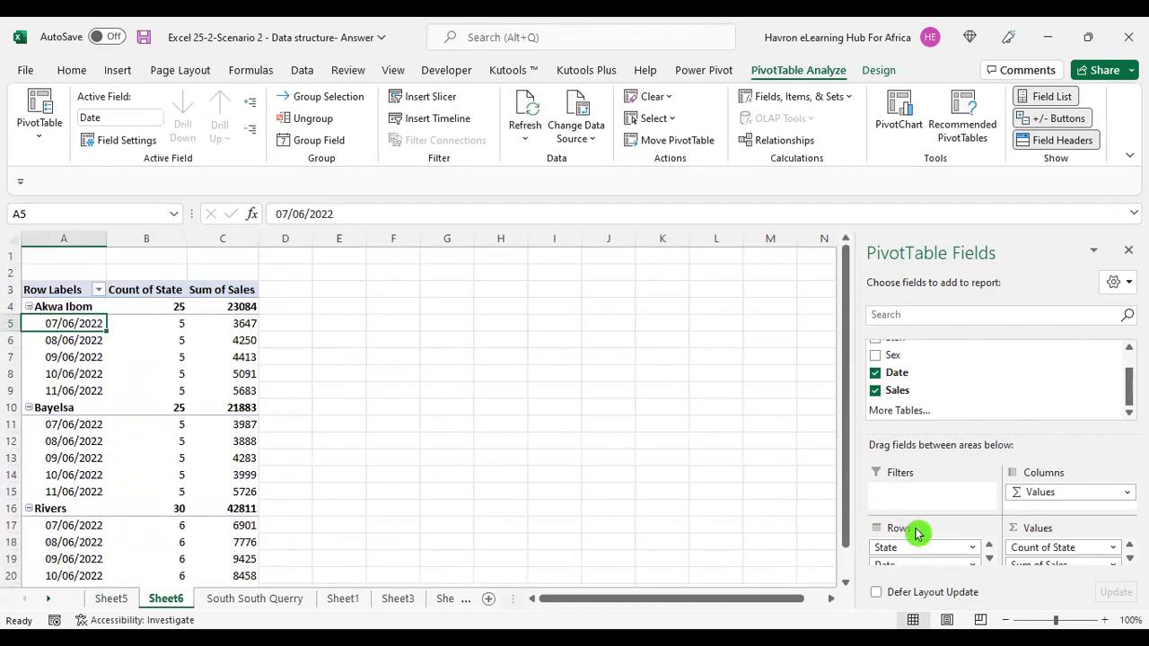
scroll(968, 552, down, 1)
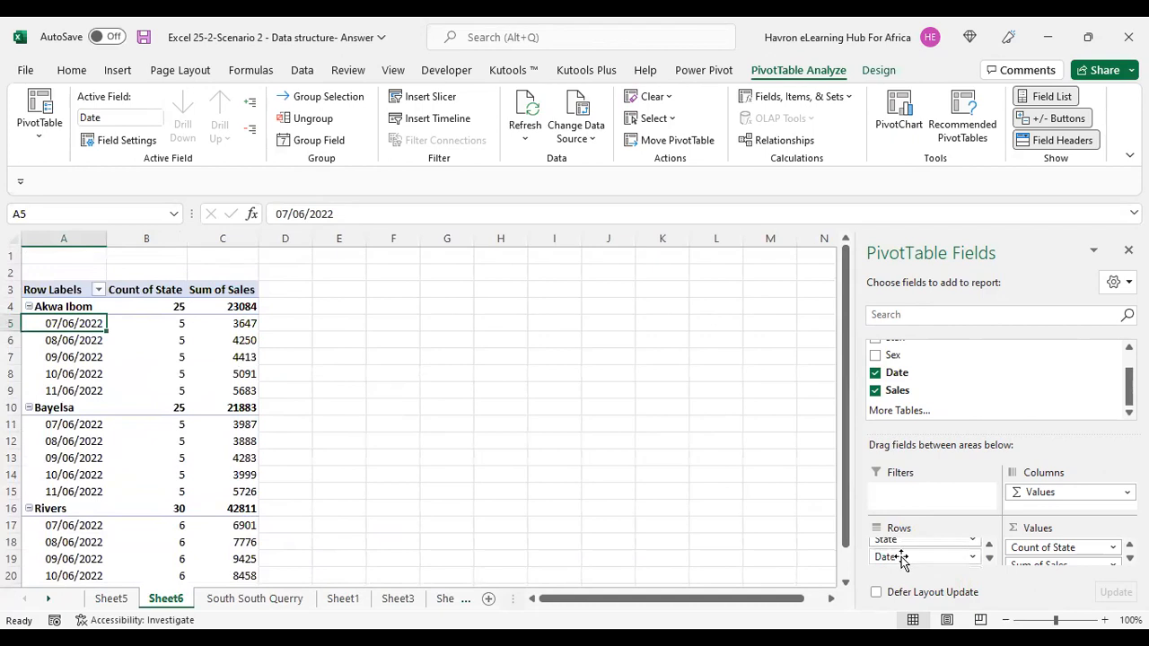
drag(900, 559, 745, 490)
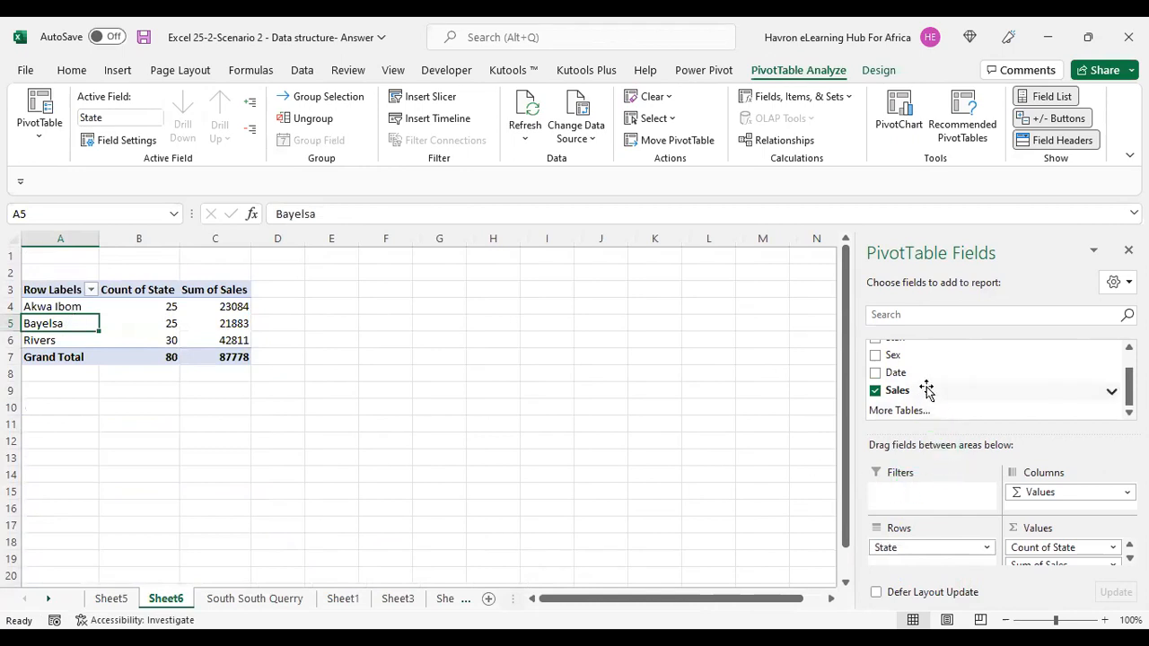
Add the Staff field to the rows beneath State and review the per-staff counts and sales.
scroll(939, 384, up, 2)
click(877, 365)
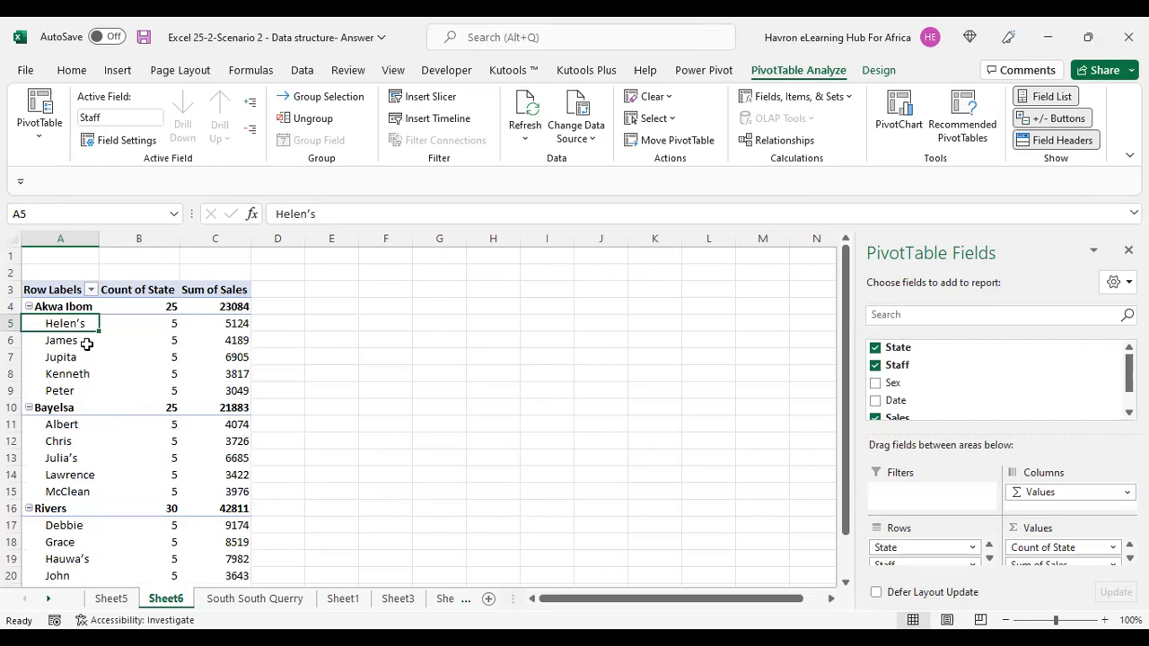
click(170, 323)
click(71, 325)
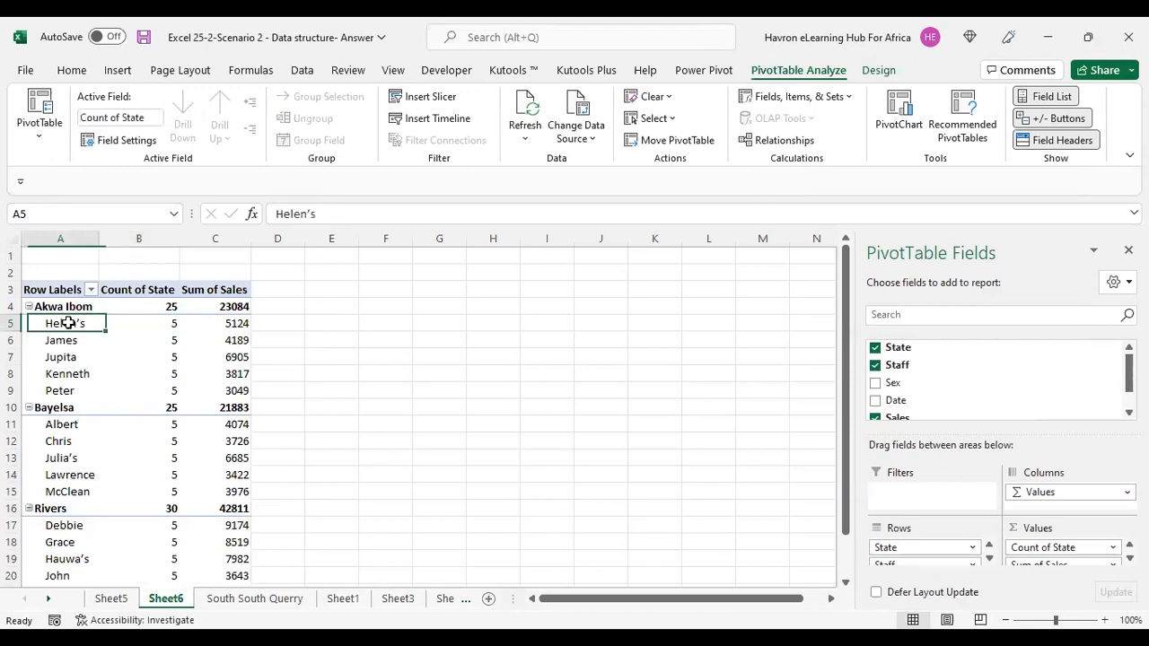
click(152, 323)
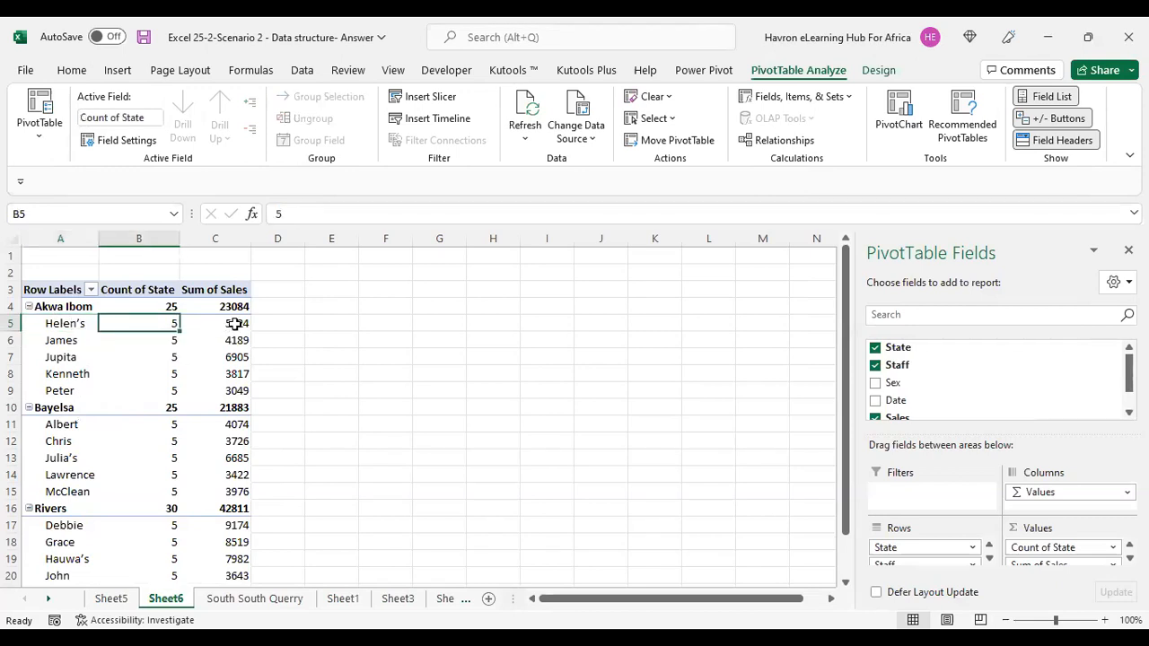
click(233, 324)
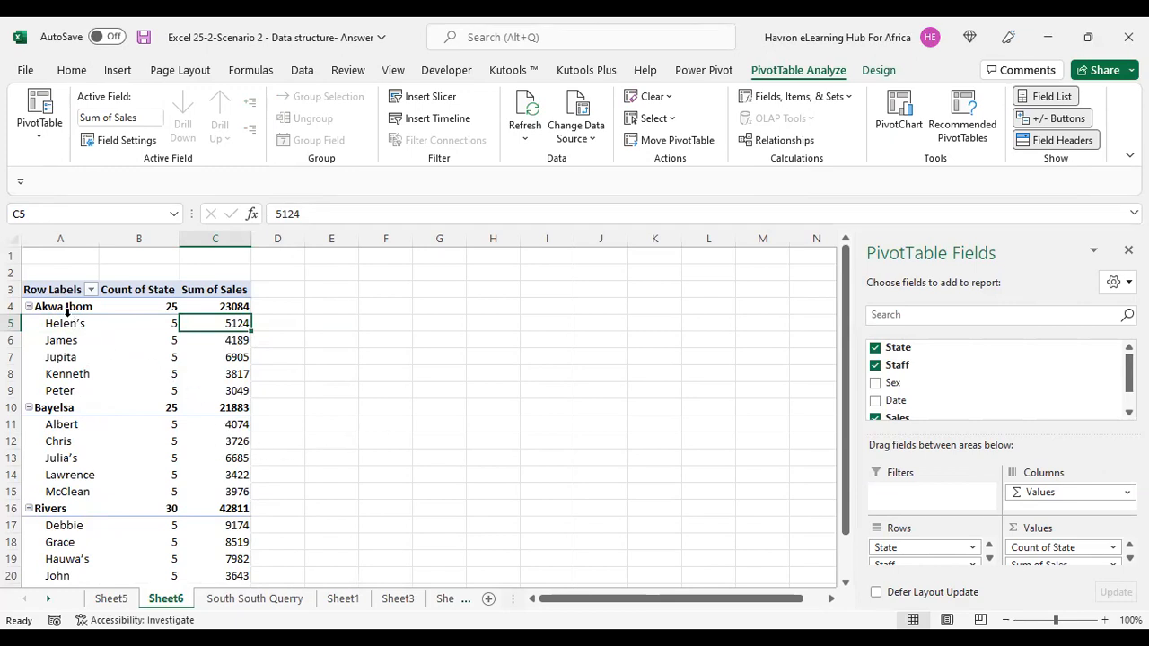
click(234, 307)
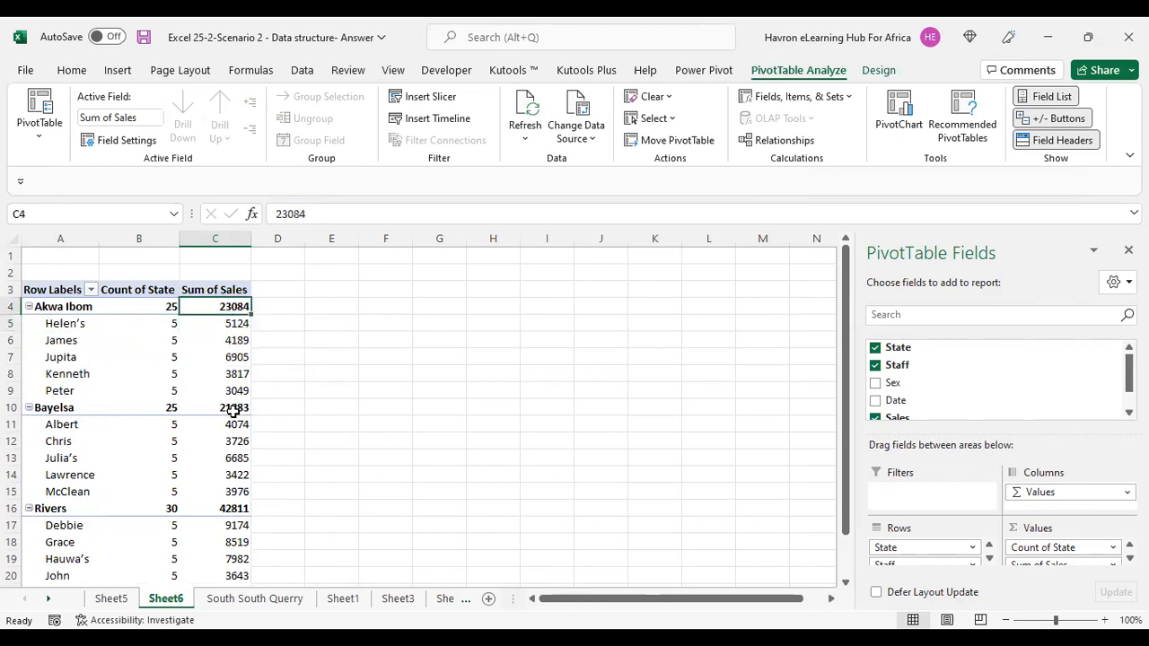
Add the Sales field to the values area a second time as Sum of Sales2.
mouse_move(232, 410)
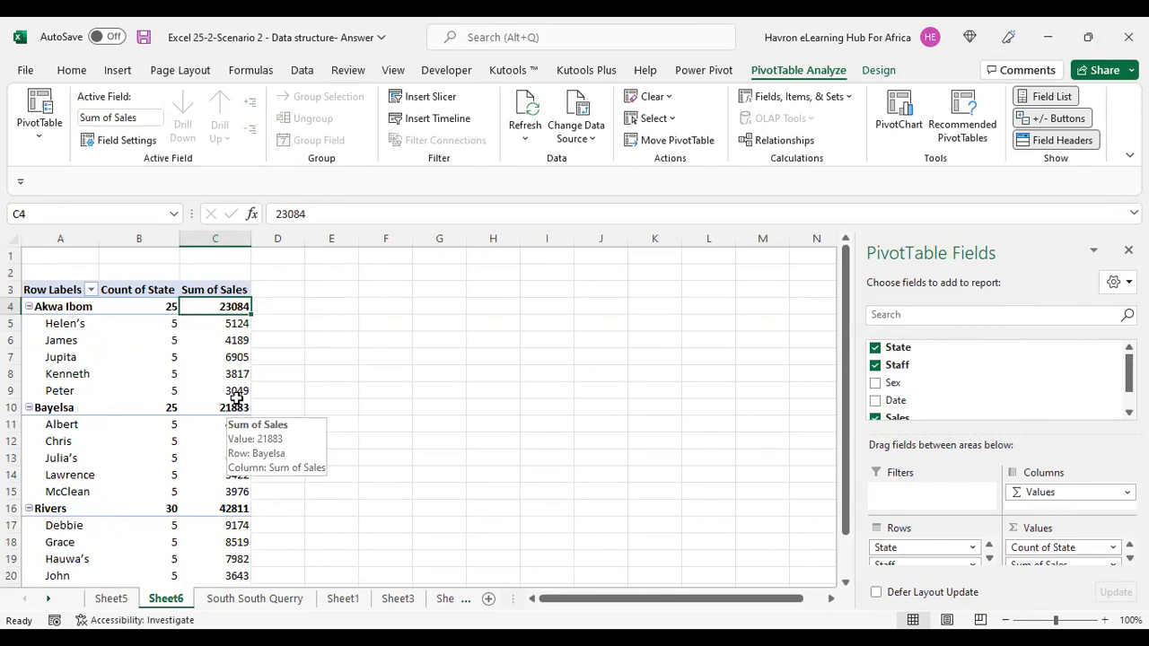
mouse_move(232, 323)
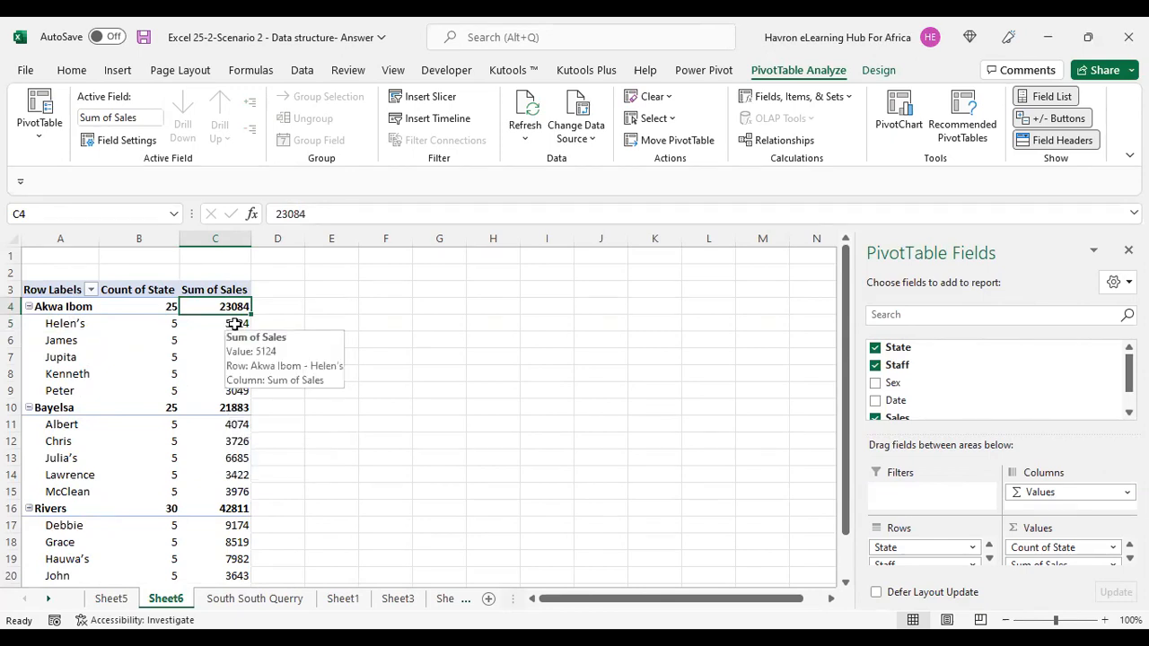
click(235, 324)
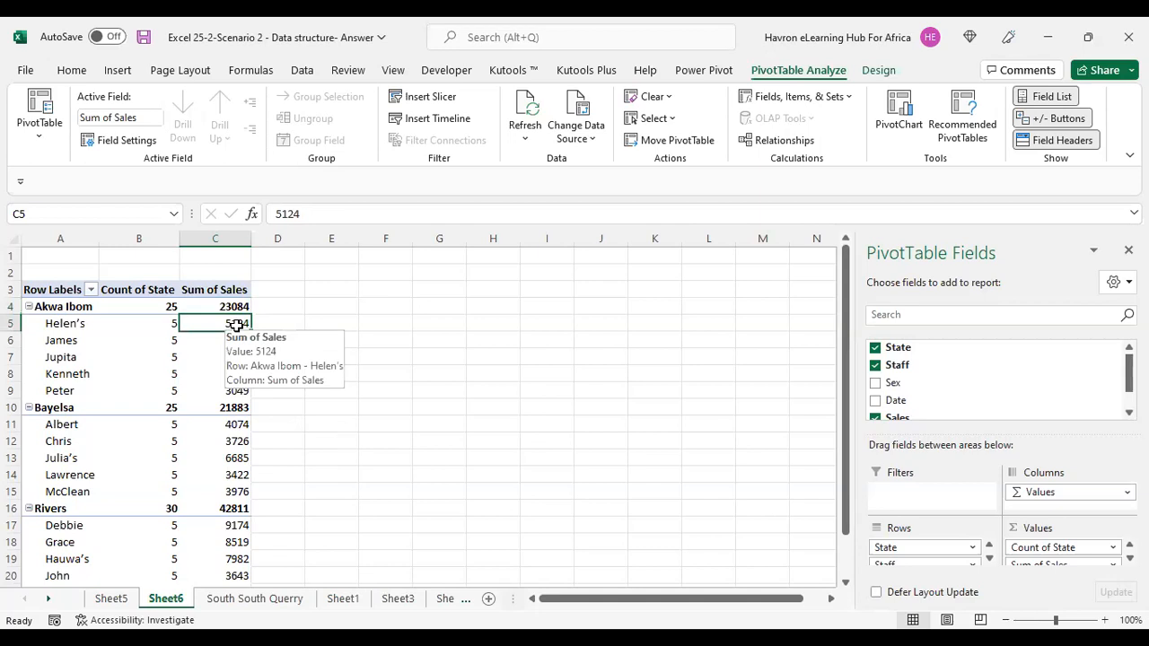
click(235, 306)
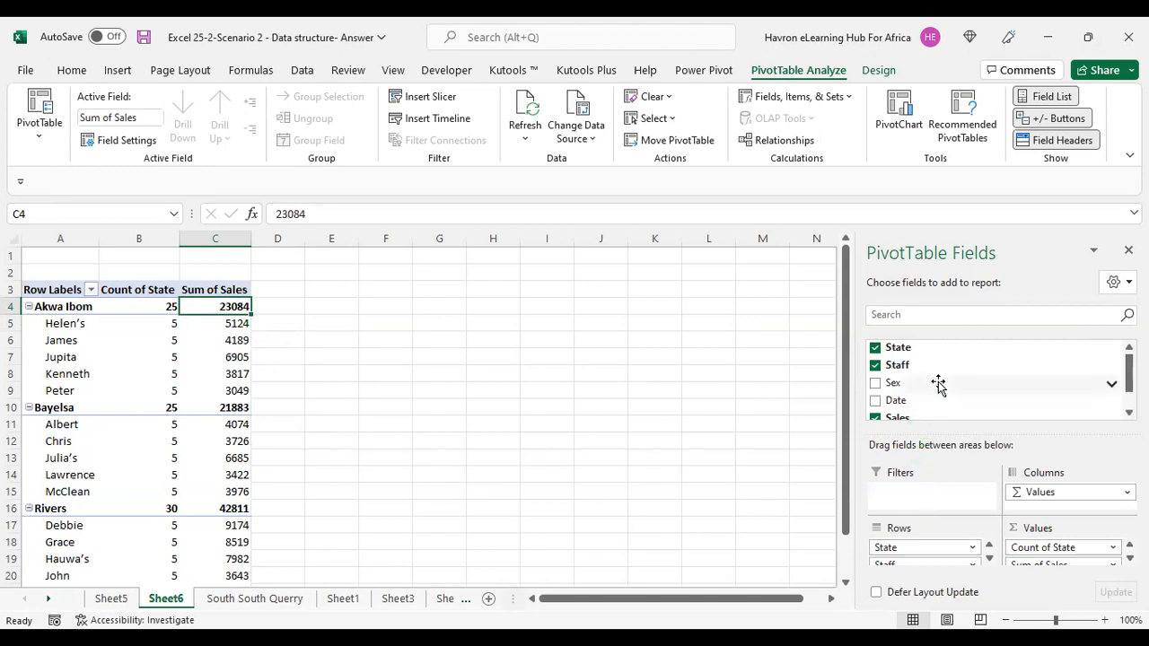
scroll(939, 409, down, 1)
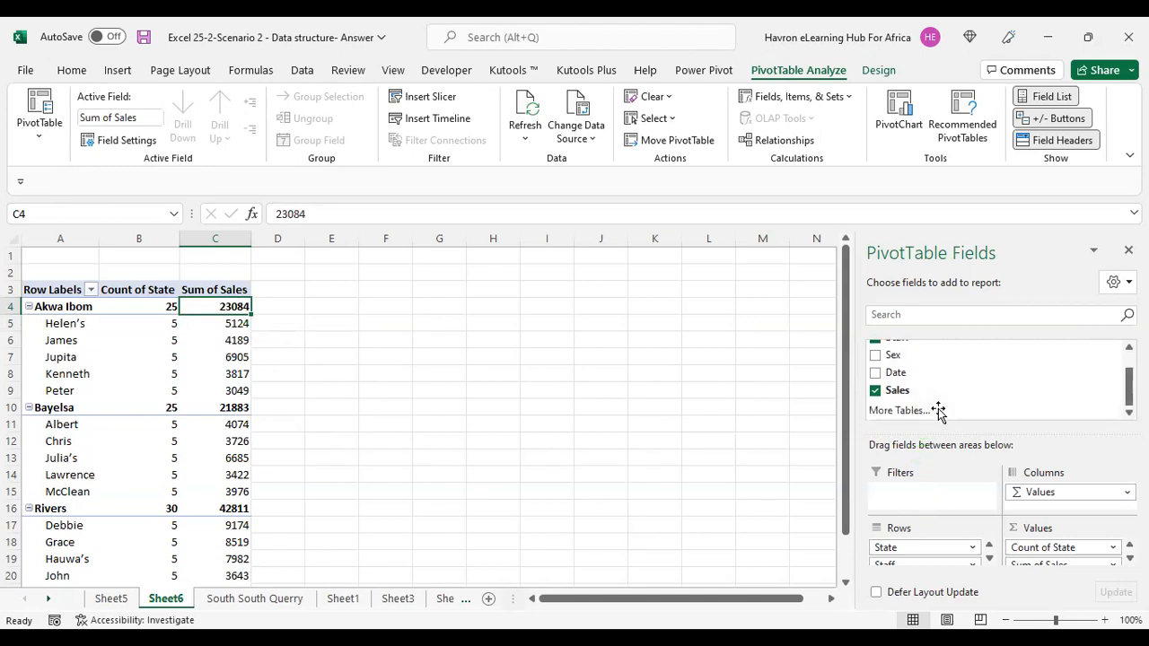
drag(915, 395, 1077, 570)
scroll(318, 409, down, 2)
scroll(808, 523, up, 1)
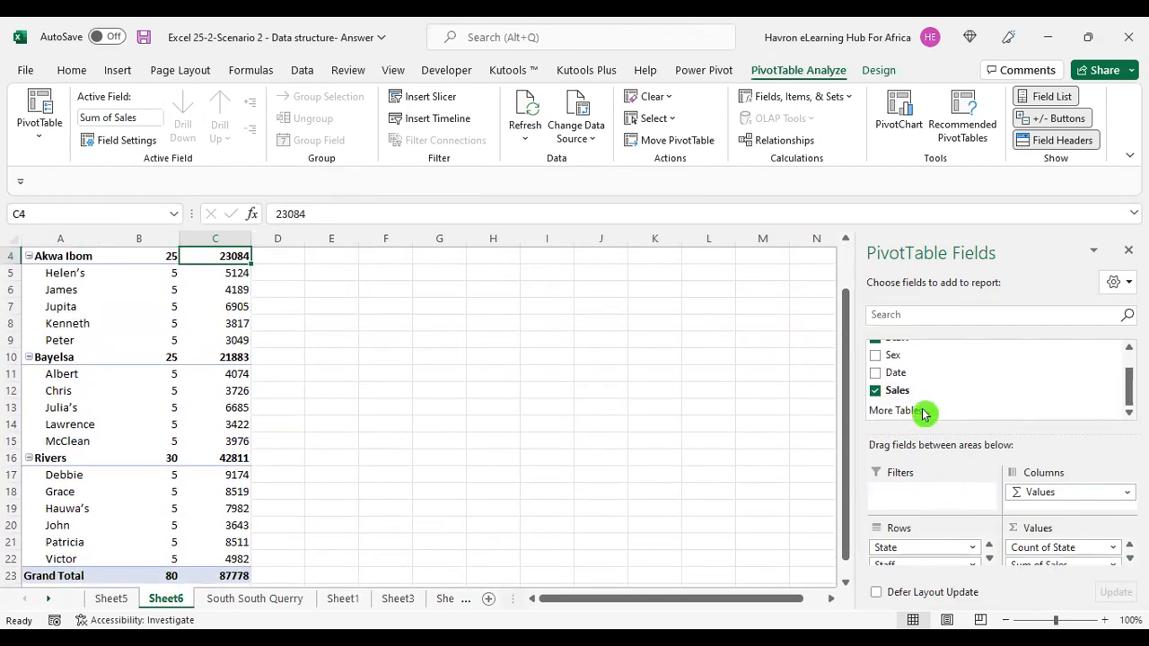
scroll(925, 408, up, 1)
scroll(923, 407, down, 1)
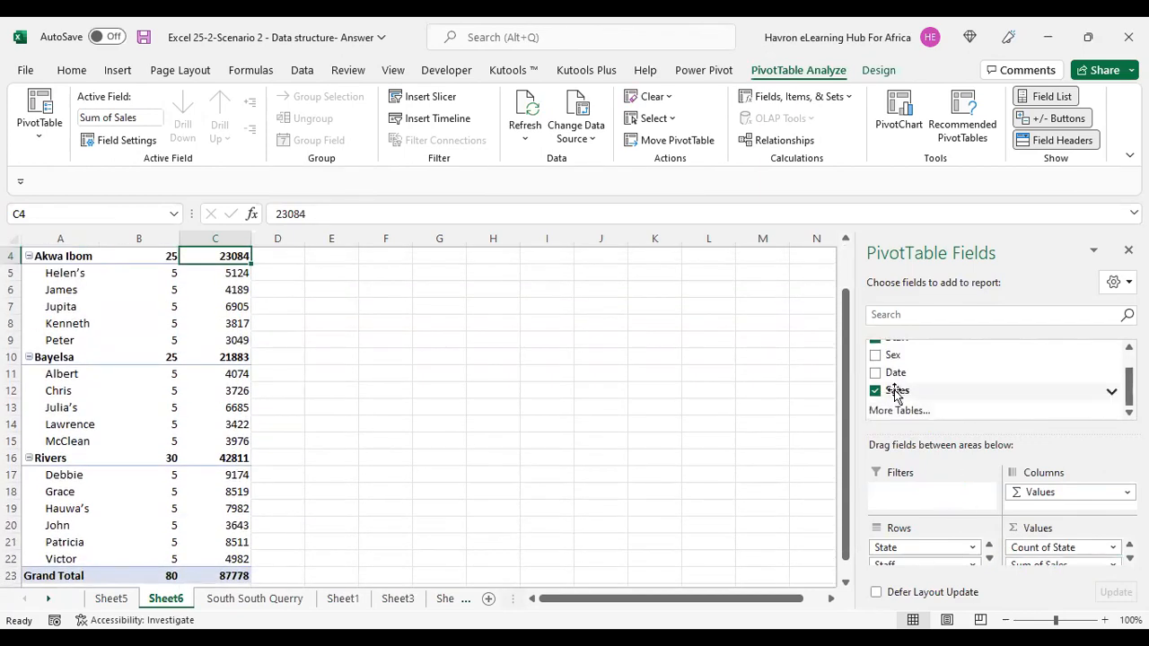
drag(889, 392, 1078, 564)
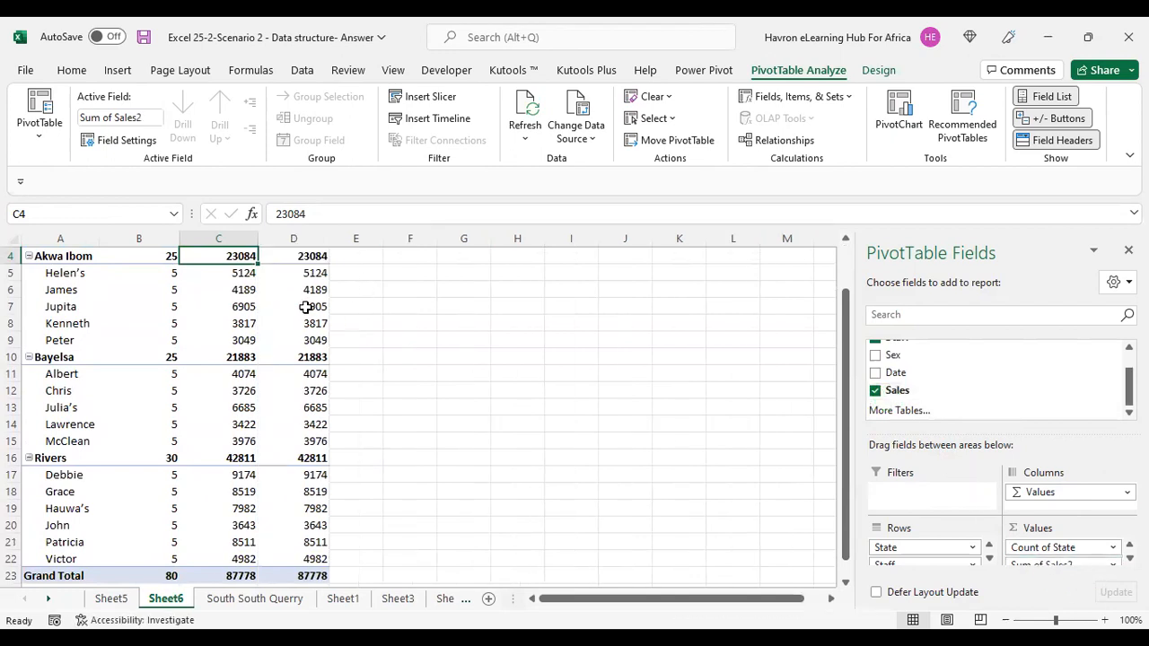
scroll(311, 305, up, 1)
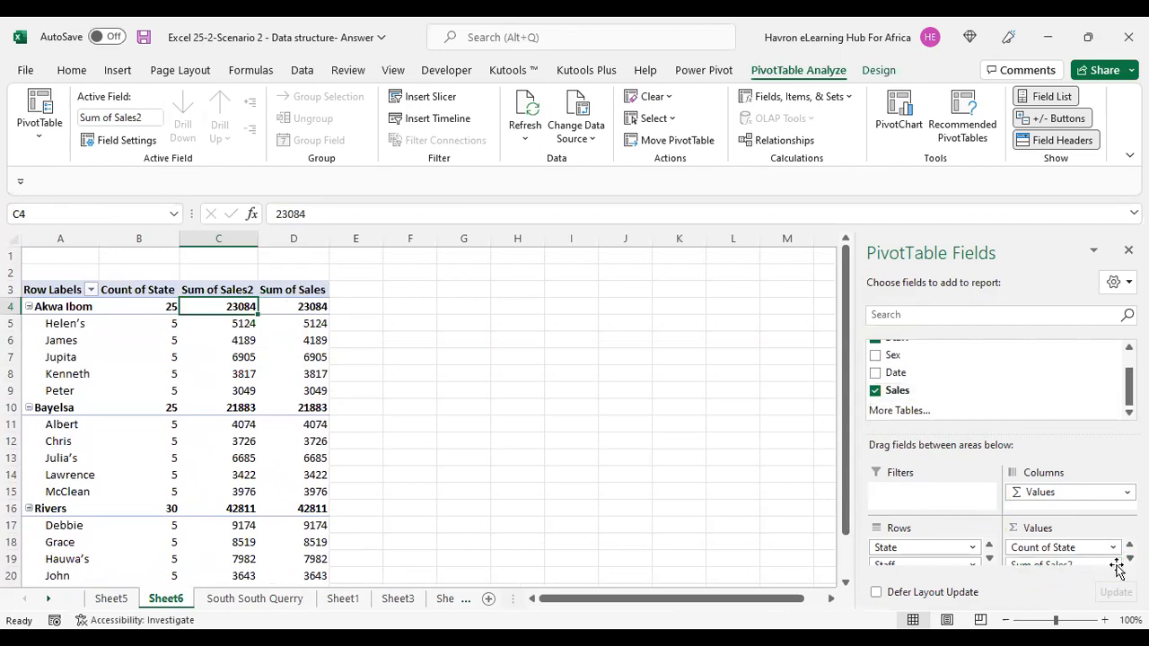
Reorder the values so Sum of Sales2 sits below Sum of Sales, then dock the field list back.
drag(984, 250, 662, 354)
drag(689, 460, 708, 578)
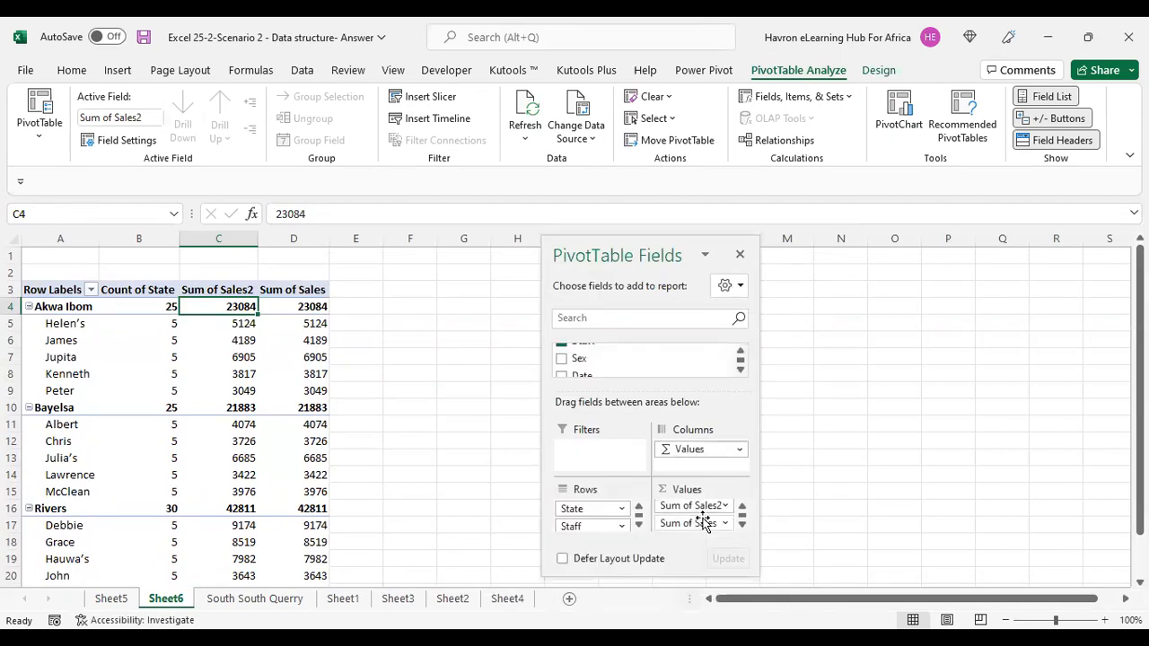
drag(706, 507, 702, 534)
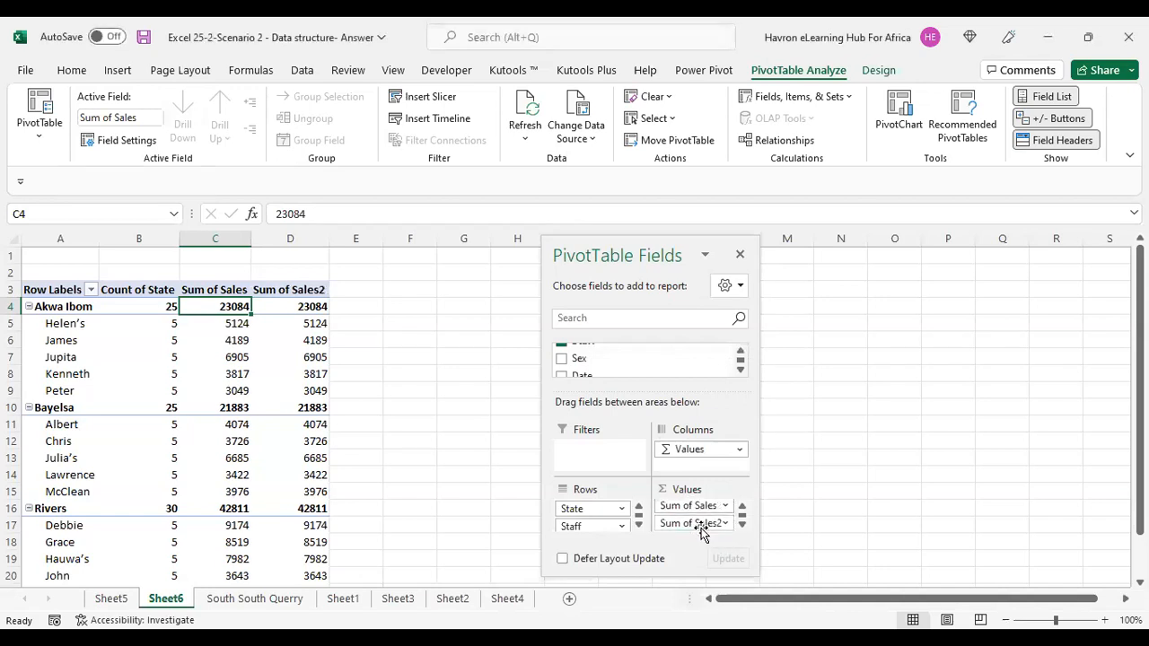
double_click(641, 253)
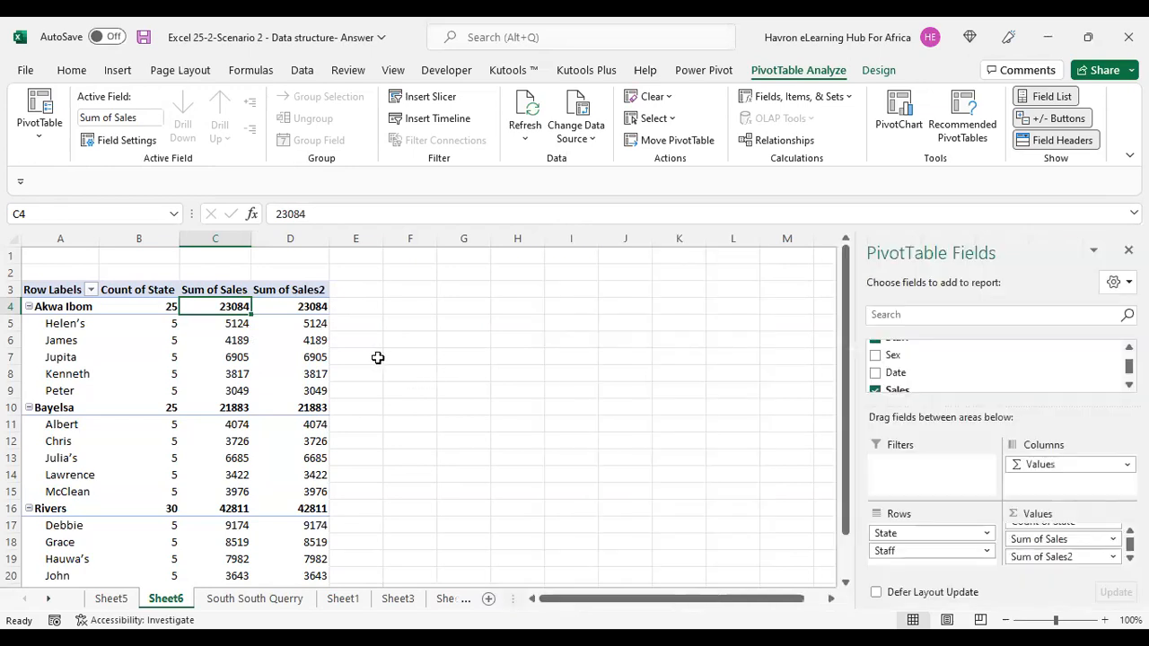
Show the Sum of Sales2 values as % of Column Total.
click(308, 323)
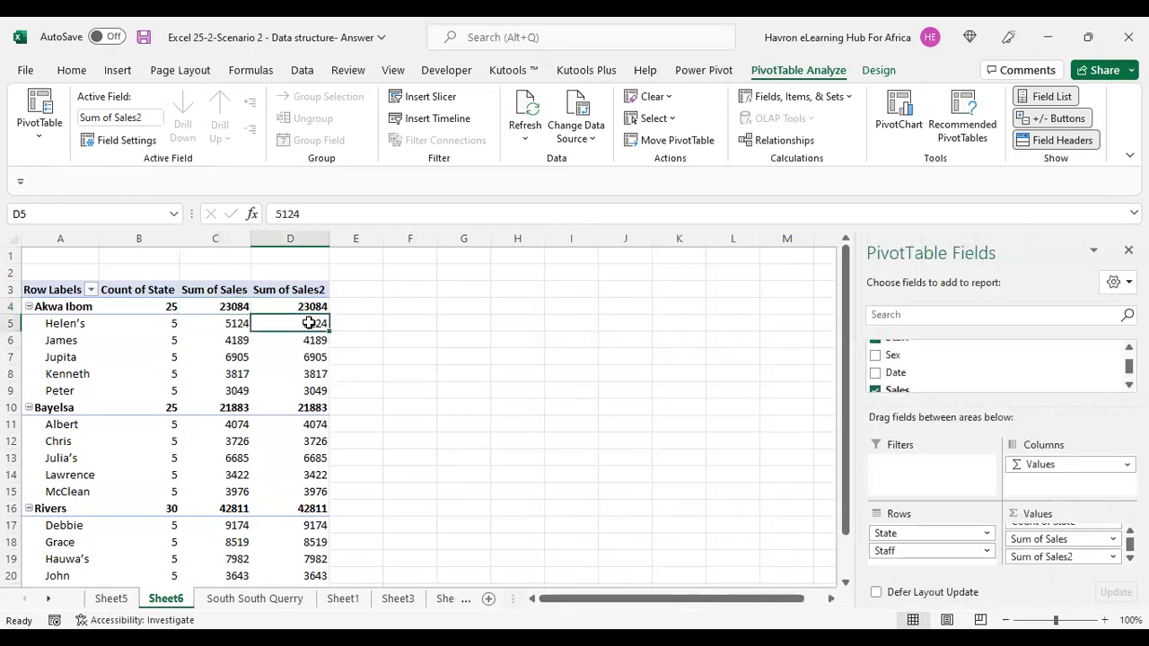
right_click(309, 327)
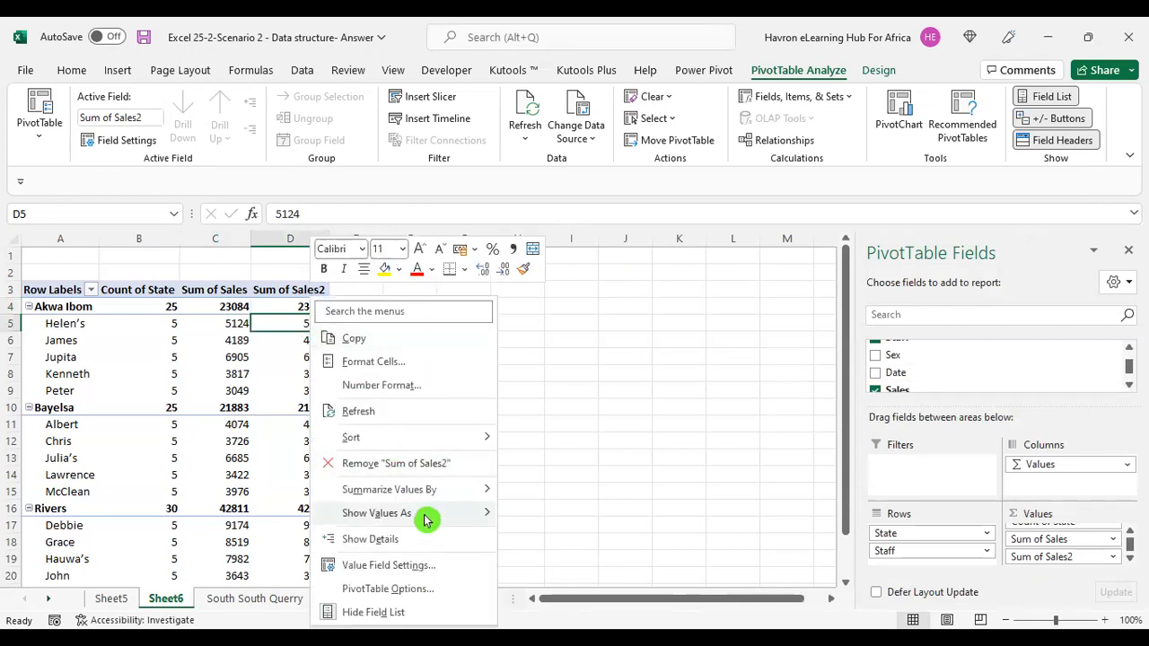
mouse_move(425, 521)
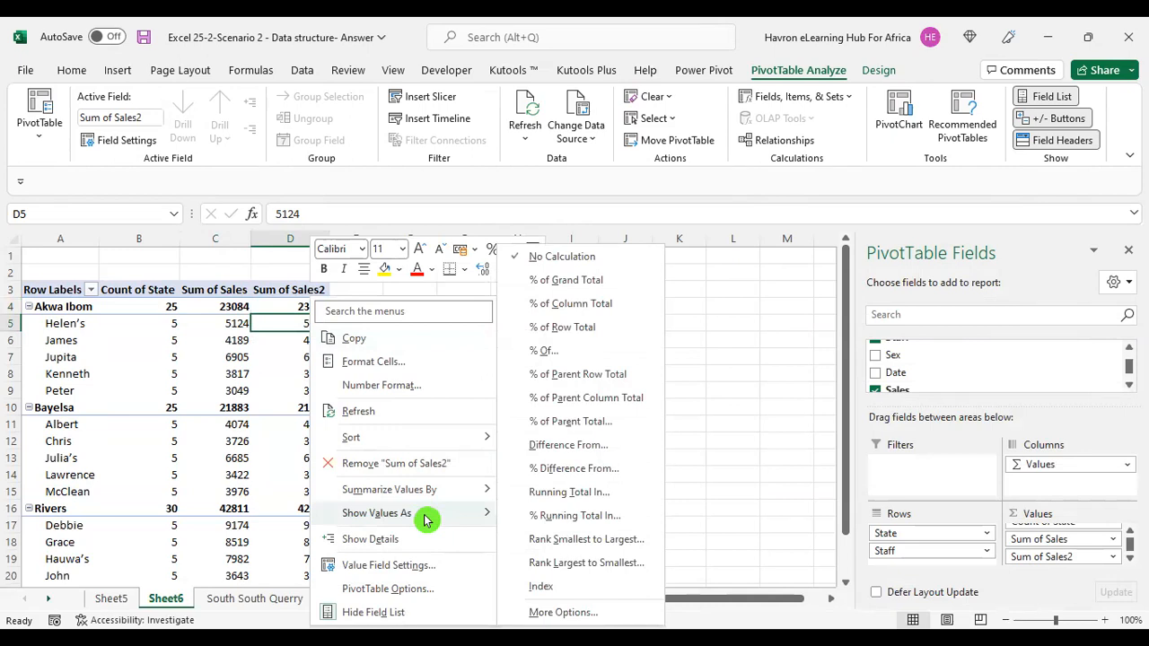
click(574, 308)
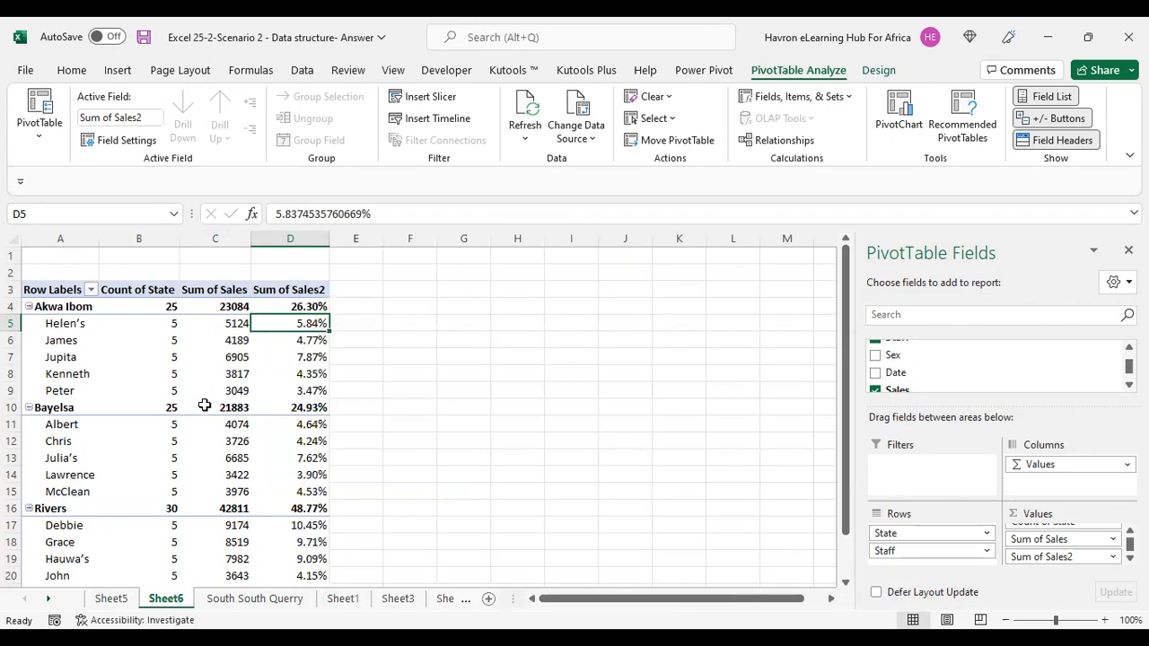
Examine the percentage shares of each state and staff member down to the grand total.
scroll(210, 423, down, 5)
scroll(210, 423, up, 2)
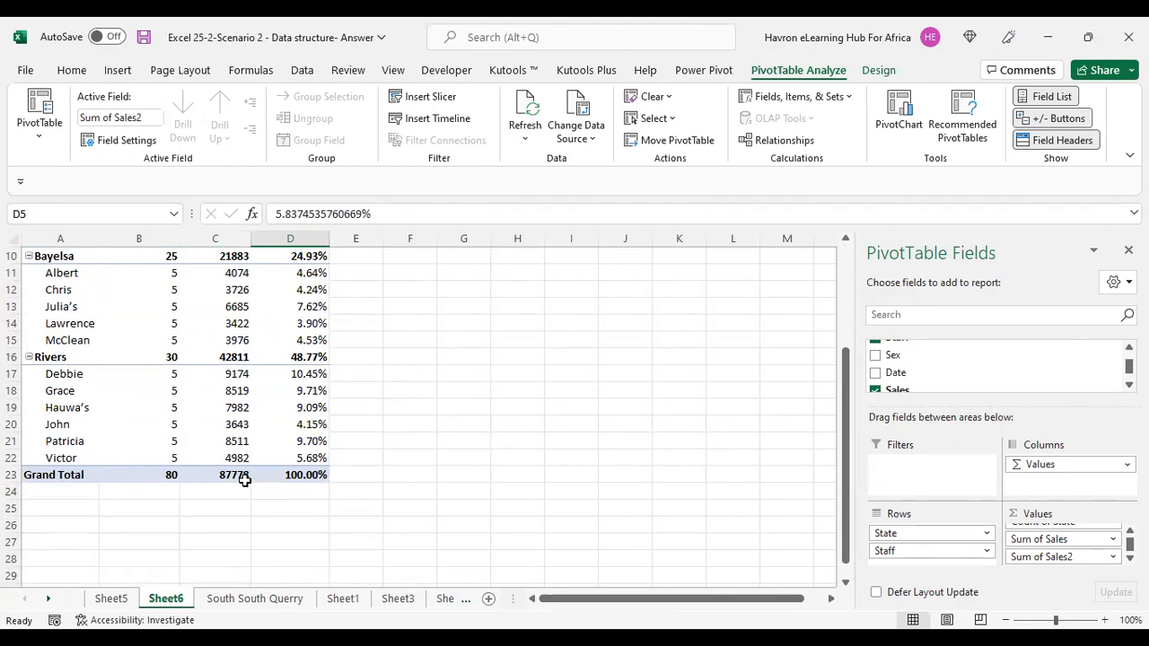
scroll(244, 480, up, 3)
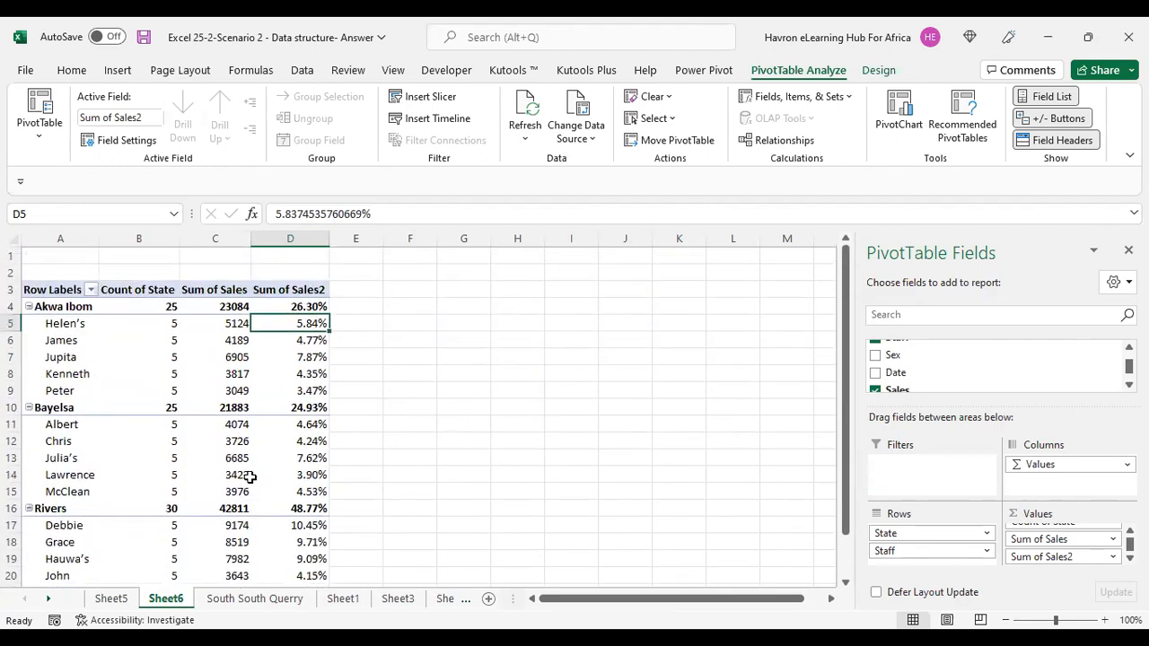
click(303, 306)
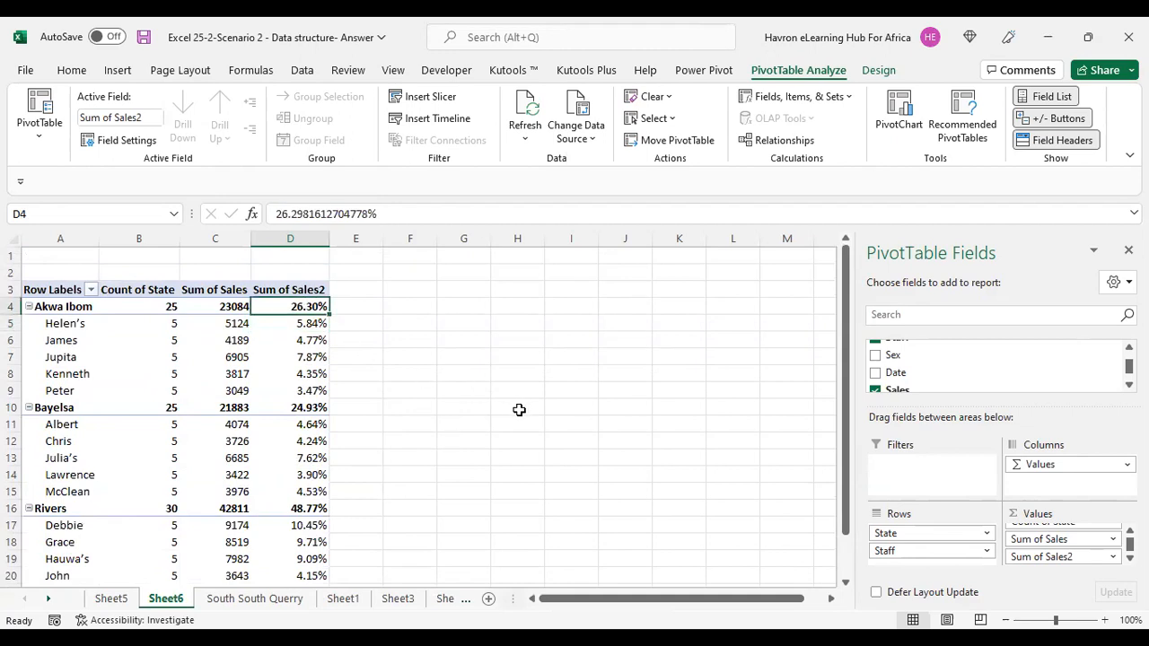
click(305, 408)
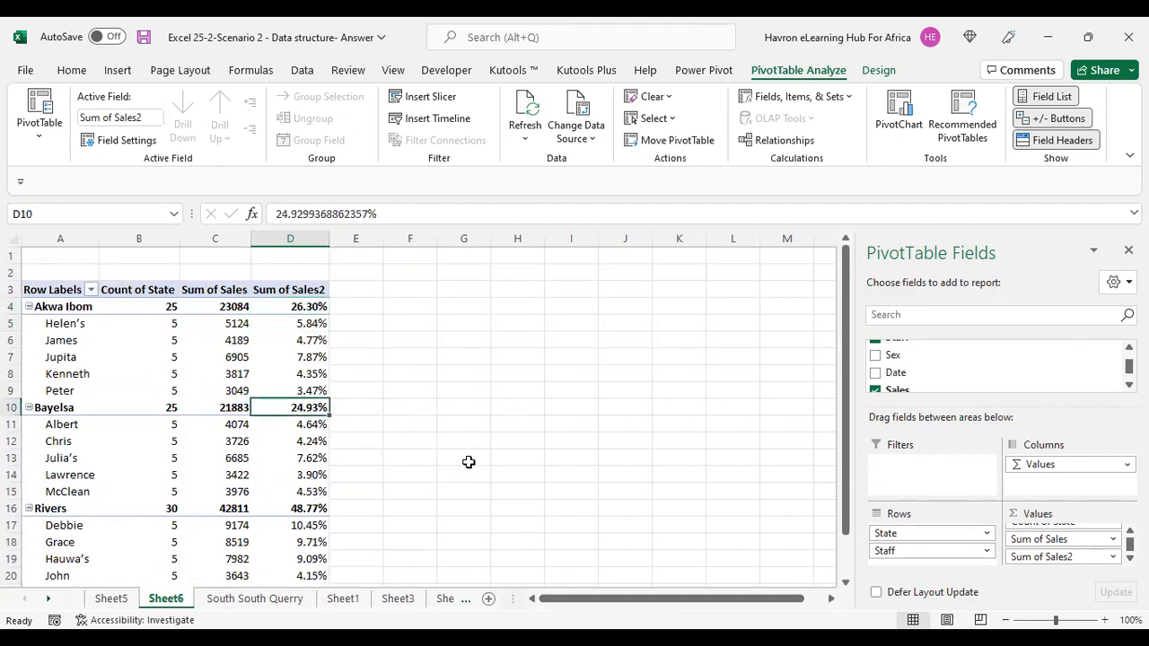
click(301, 508)
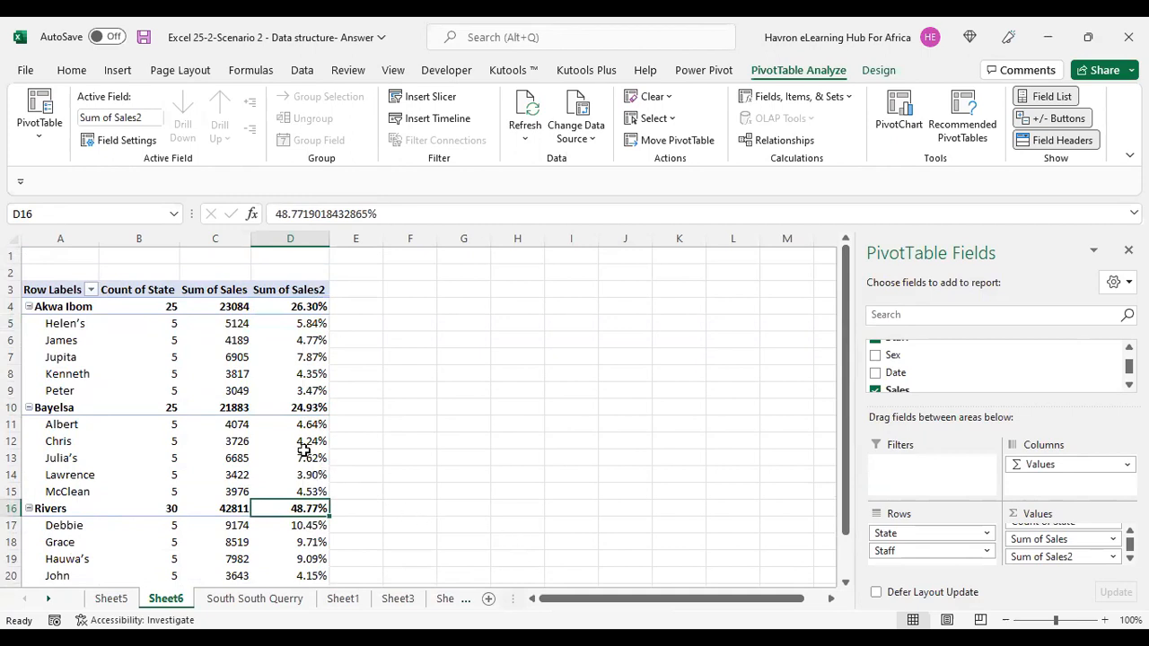
scroll(306, 444, down, 2)
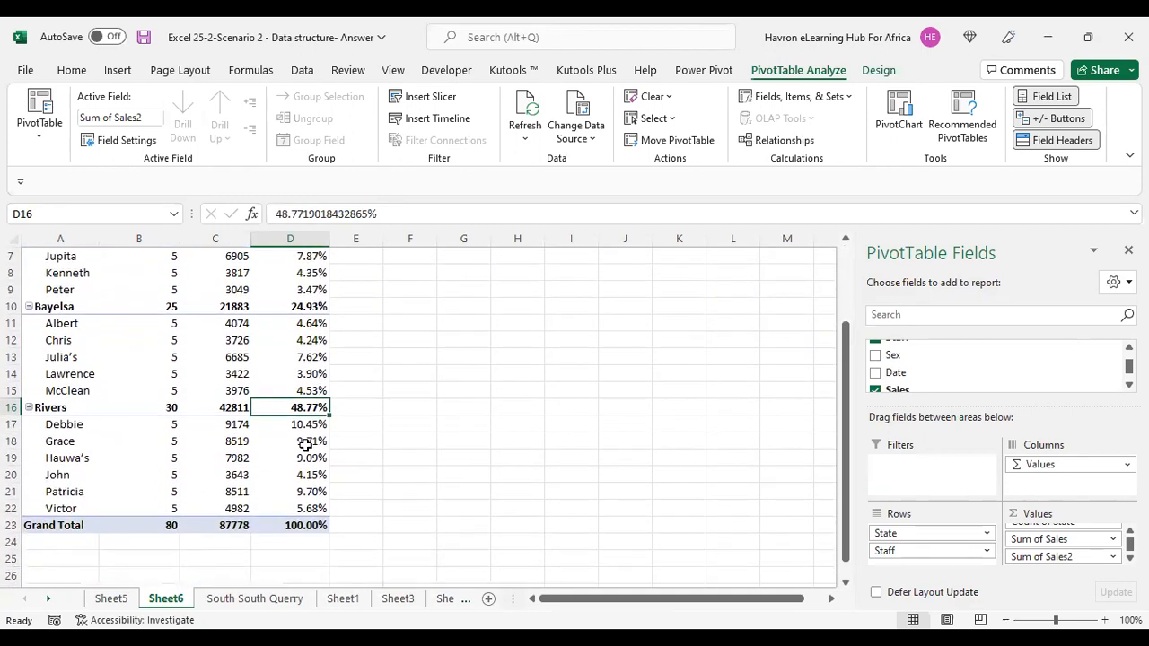
scroll(306, 444, down, 1)
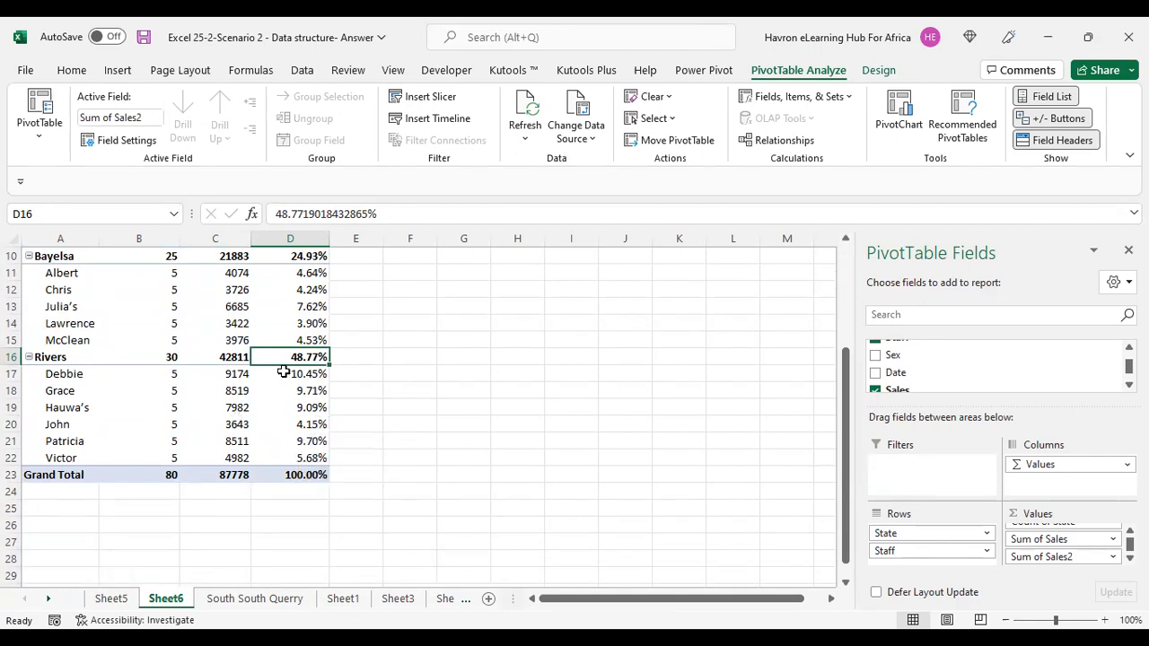
scroll(283, 374, up, 3)
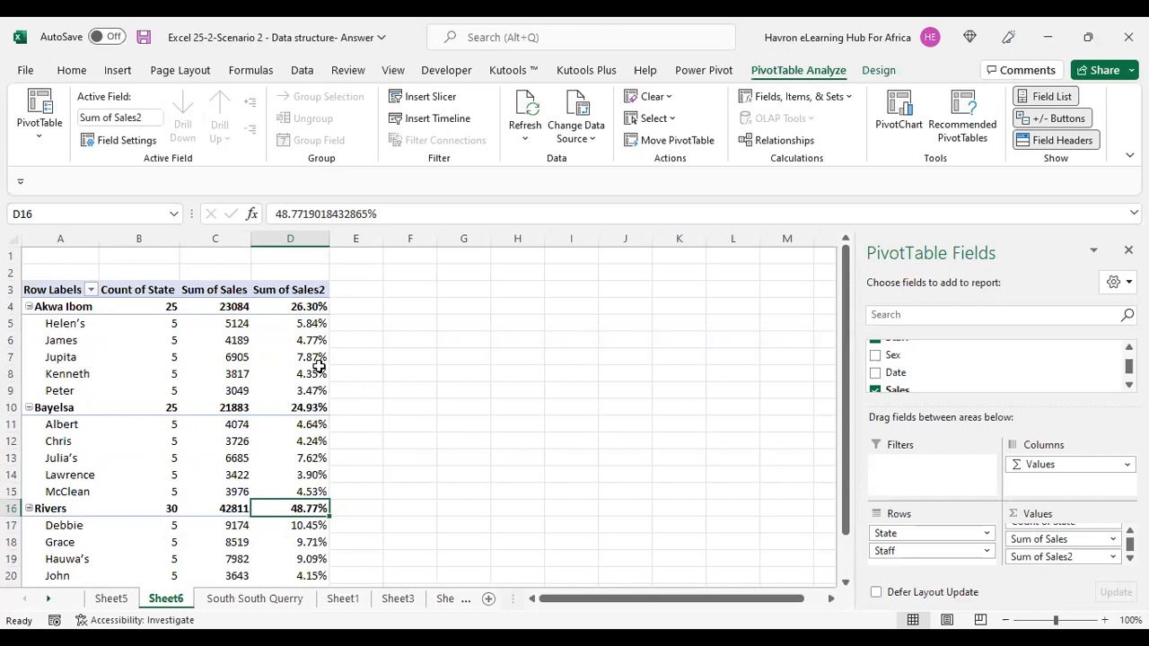
Move the State field from the rows area to the report filter, leaving Staff as rows.
click(61, 375)
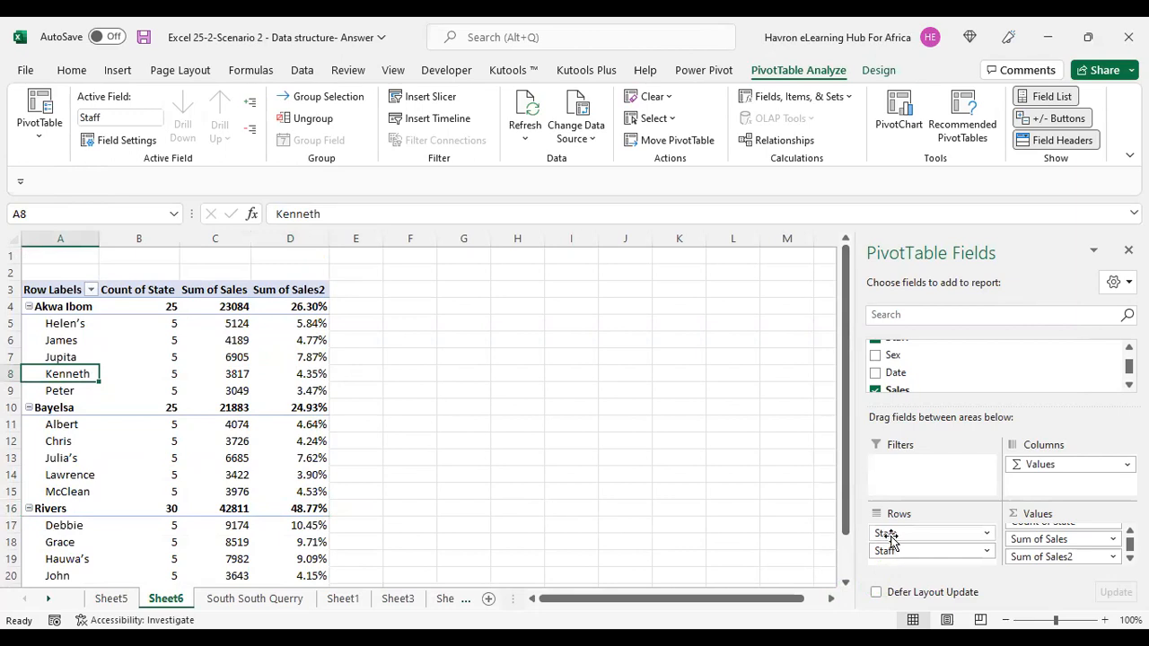
drag(888, 534, 923, 474)
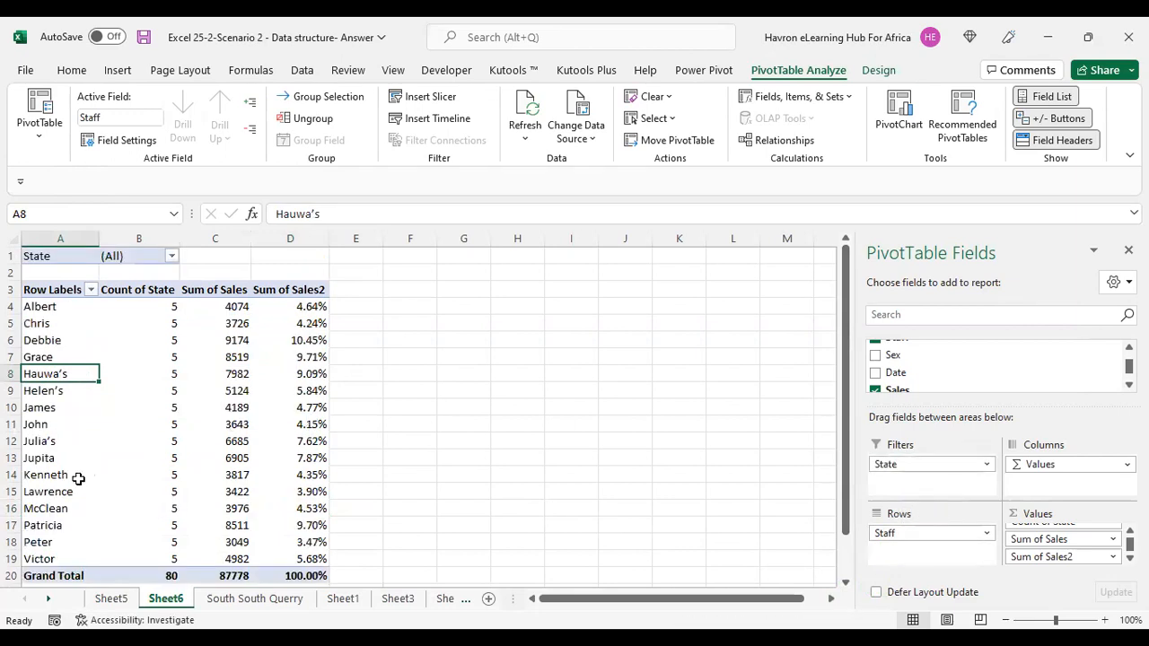
drag(49, 306, 60, 551)
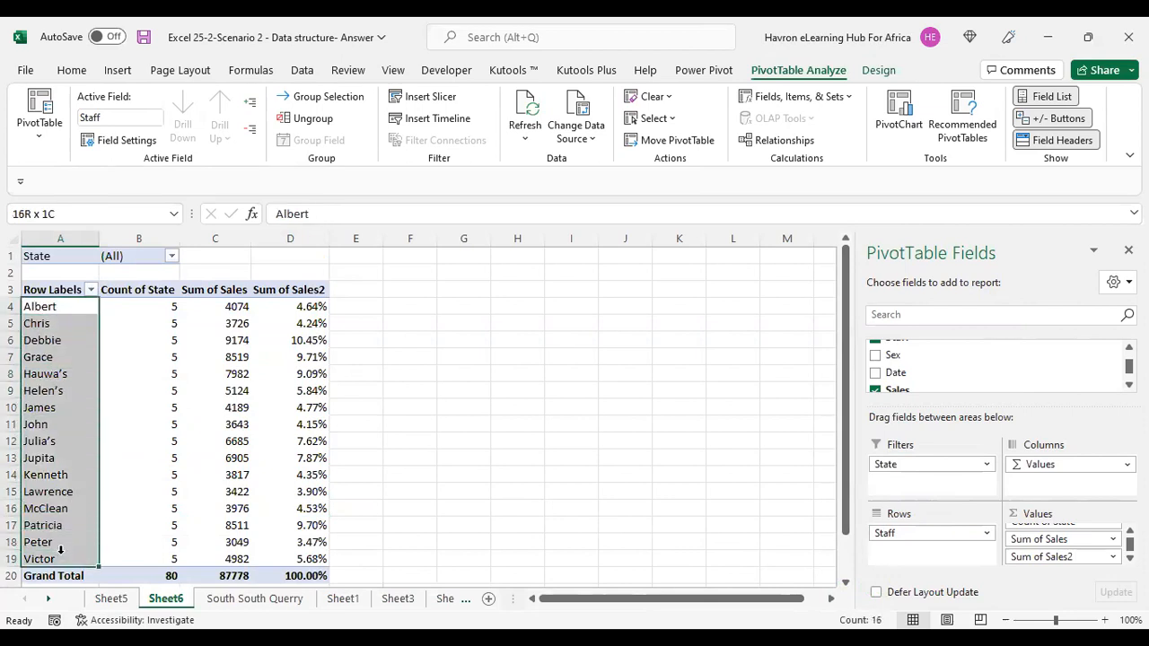
Filter the PivotTable by State to show only Akwa Ibom, enabling multiple item selection.
click(128, 355)
click(173, 260)
click(12, 442)
click(30, 295)
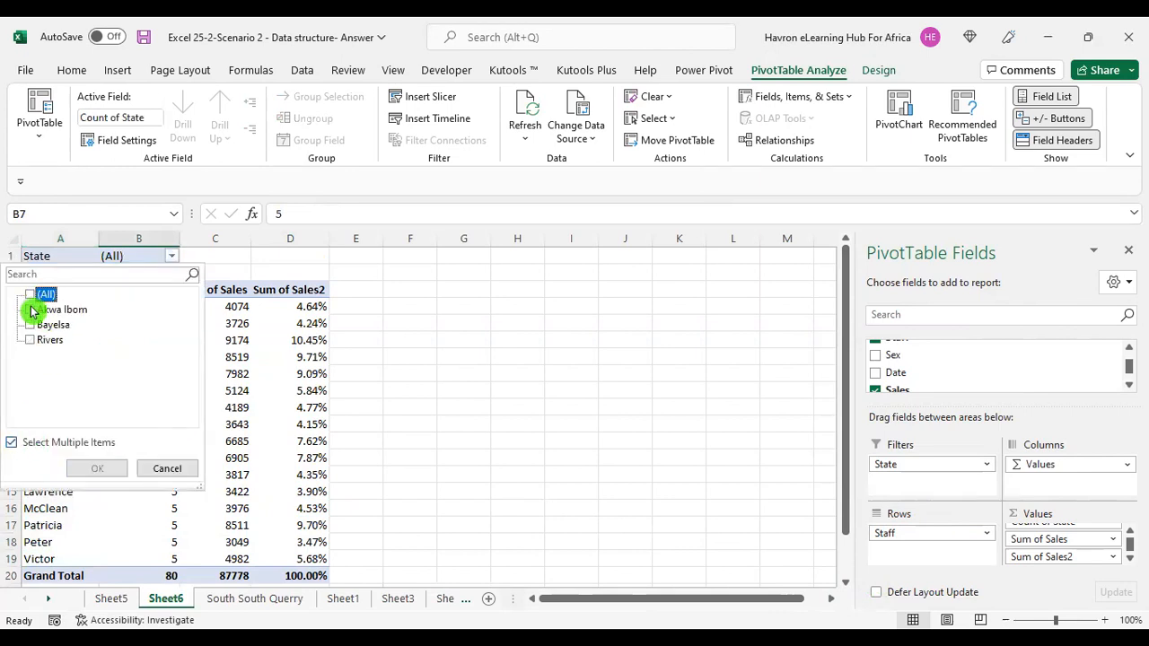
click(29, 310)
click(109, 468)
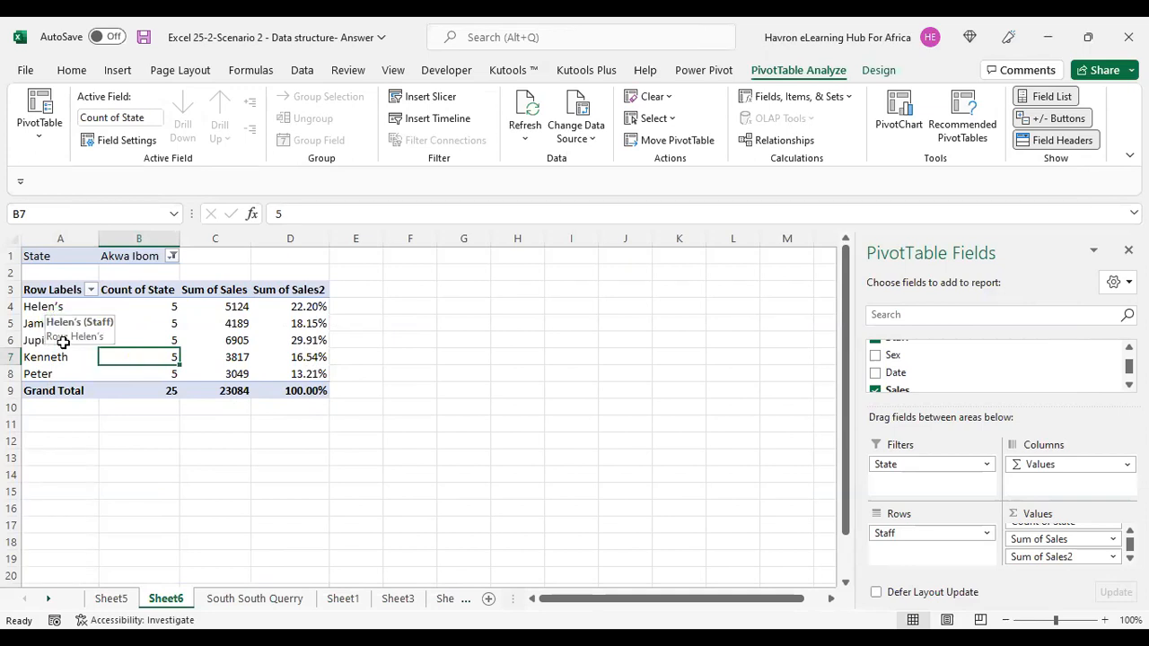
Change the State filter to show only Bayelsa.
click(171, 260)
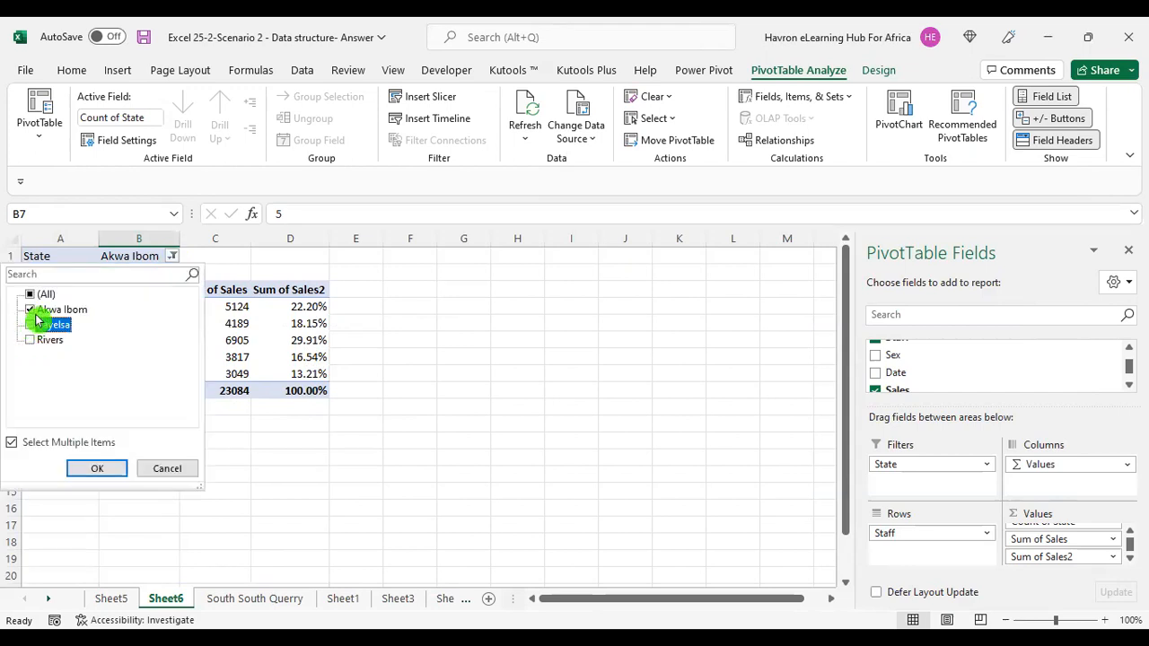
click(31, 310)
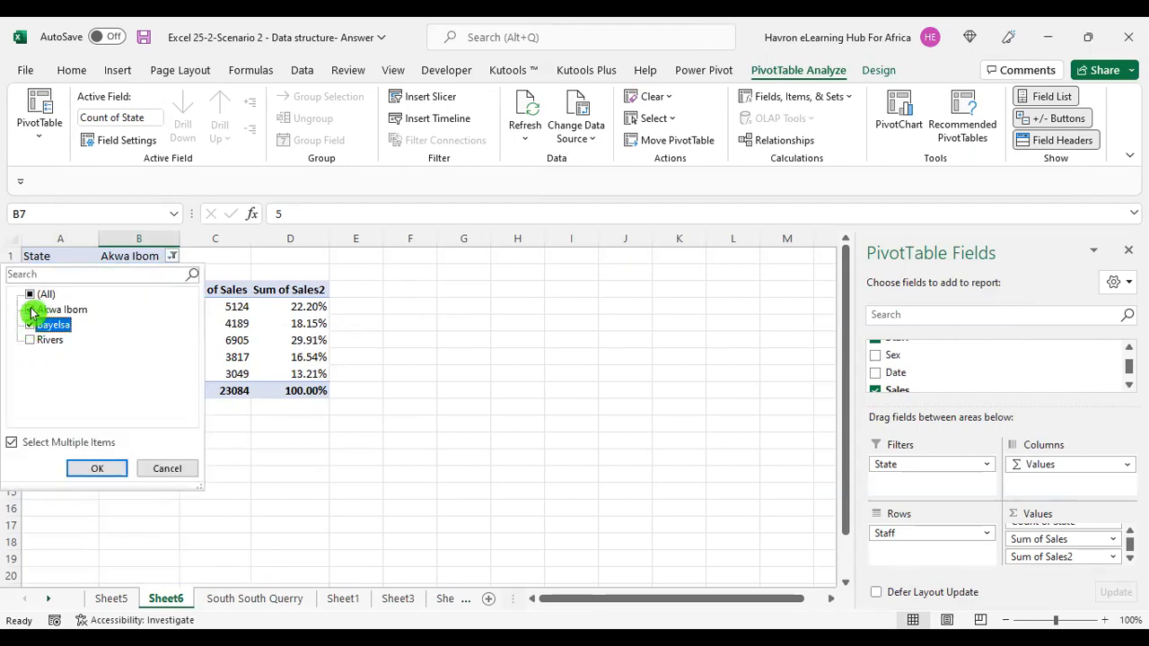
click(105, 468)
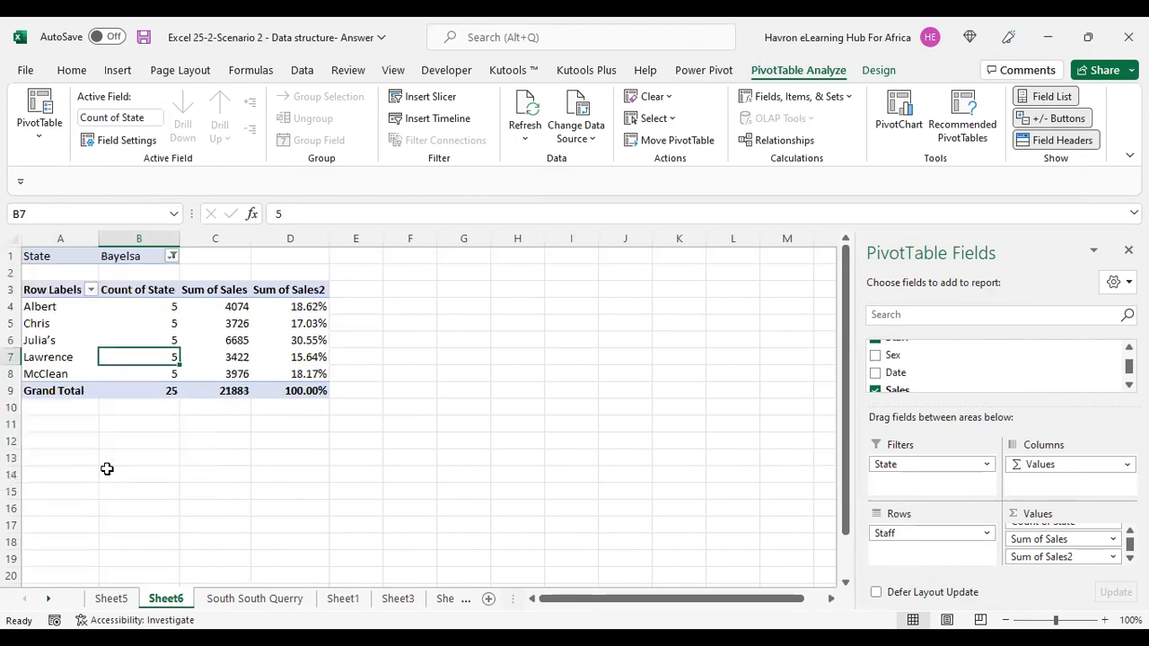
Change the State filter to show only Rivers.
click(152, 257)
click(167, 257)
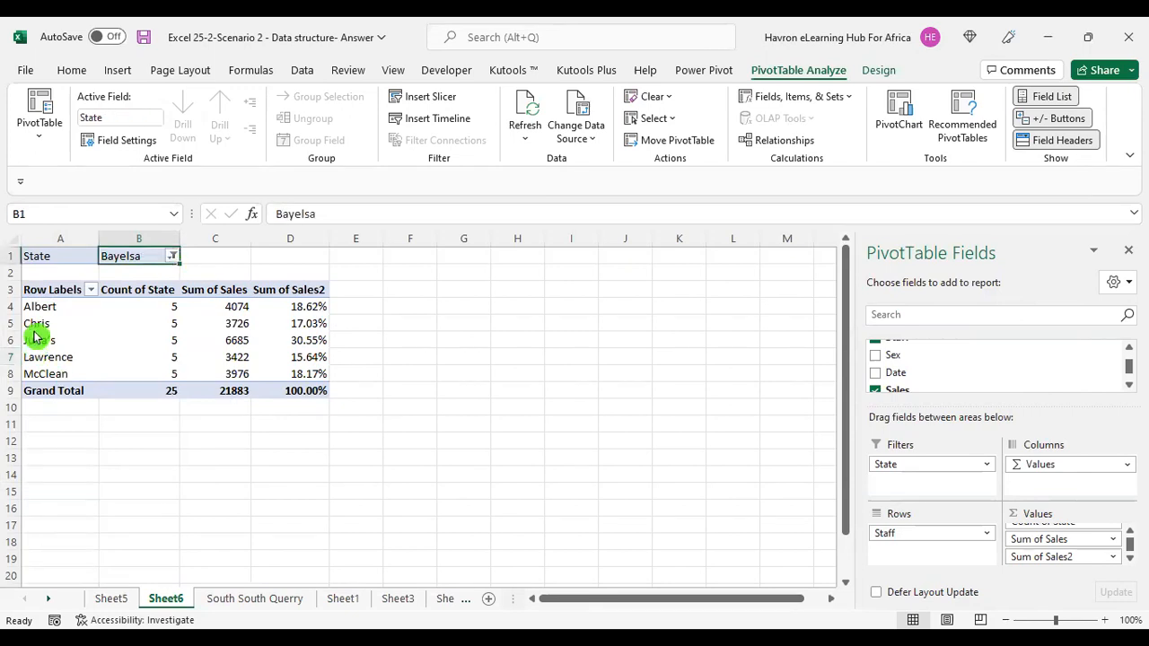
click(31, 340)
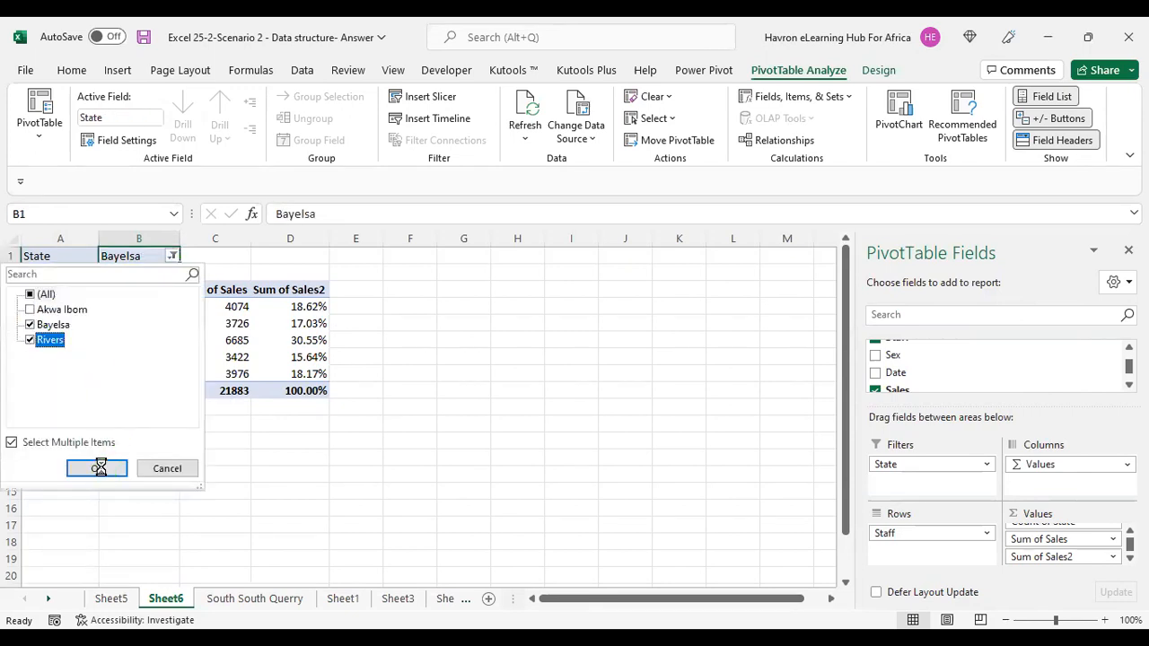
click(97, 468)
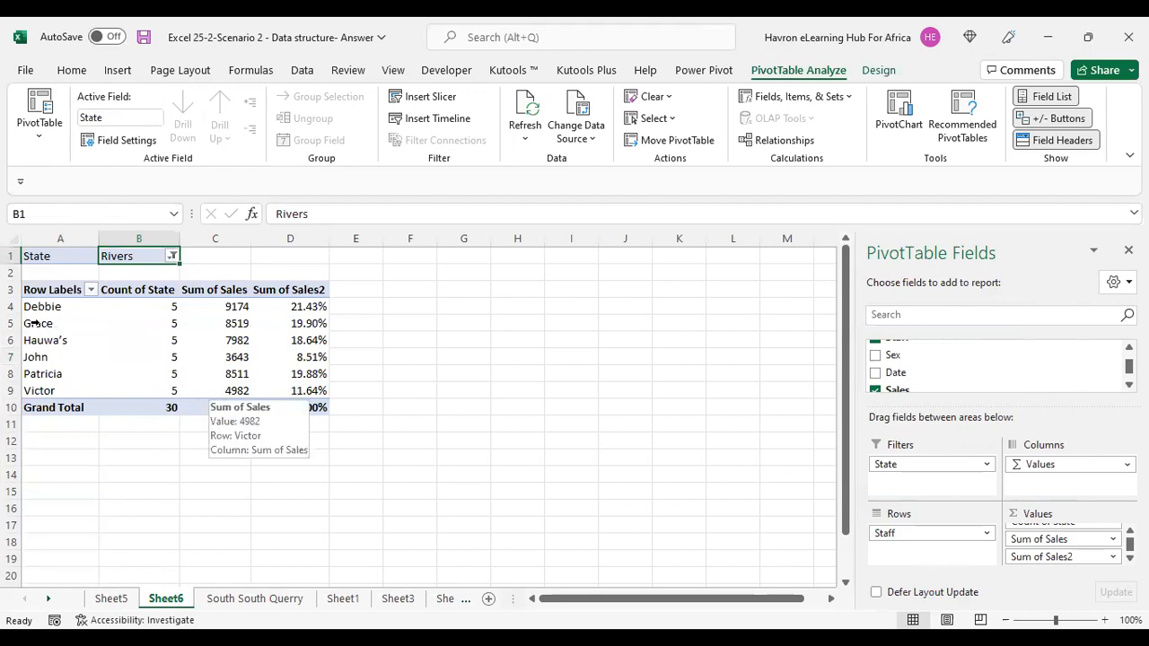
Insert a slicer for the State field on the PivotTable.
click(225, 326)
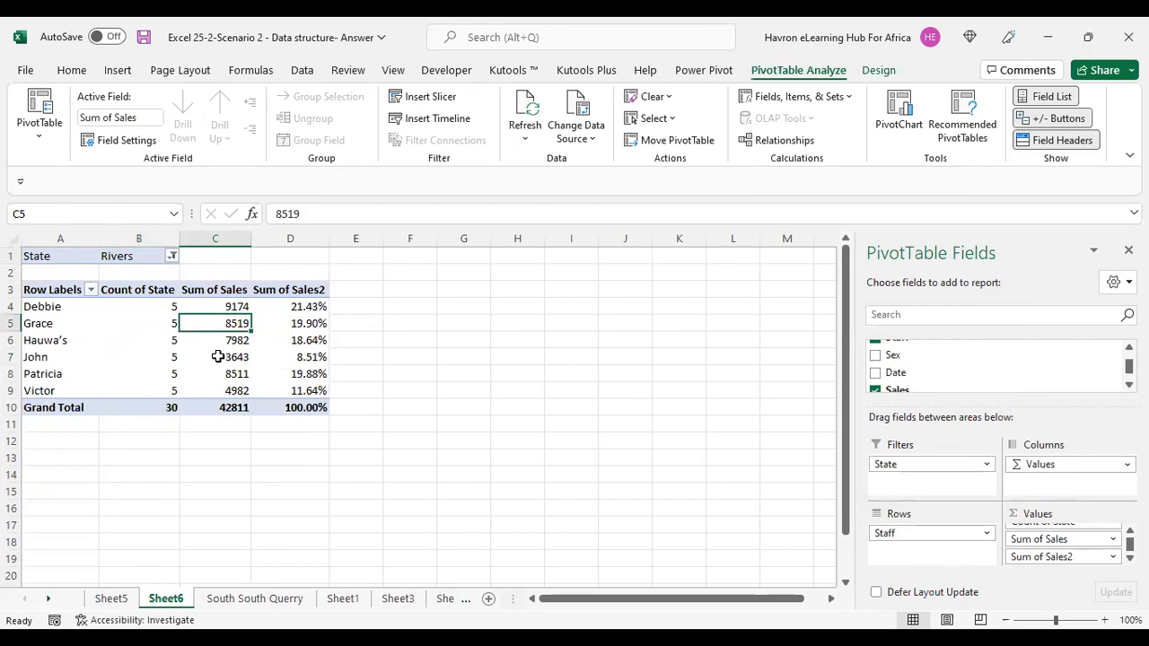
mouse_move(220, 356)
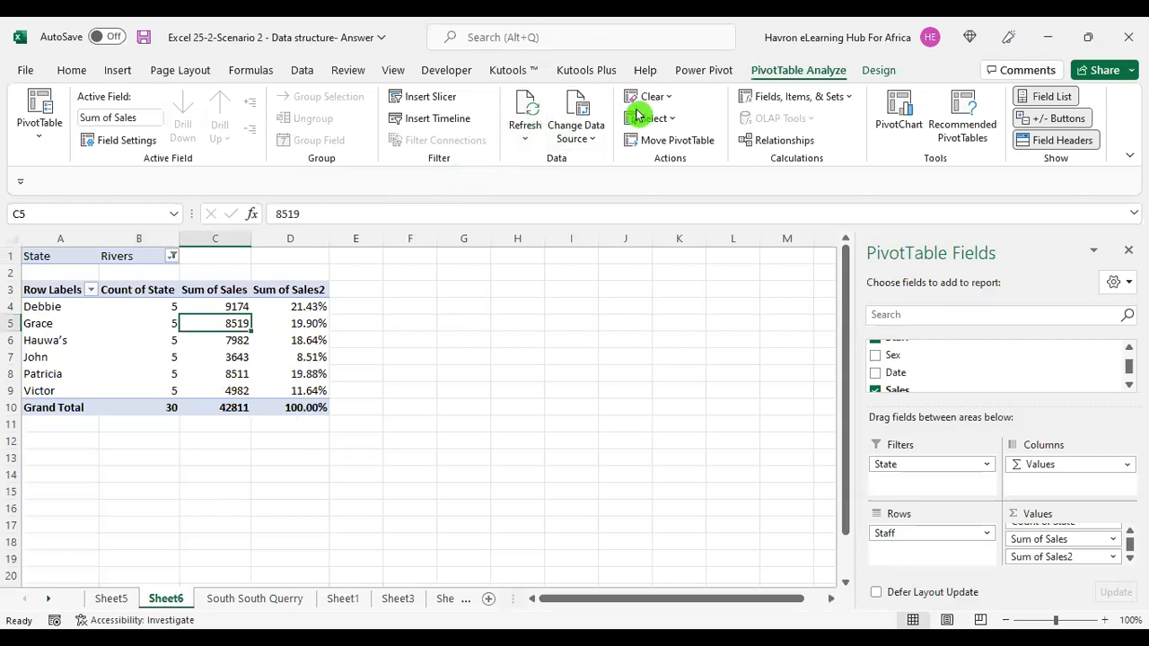
click(429, 97)
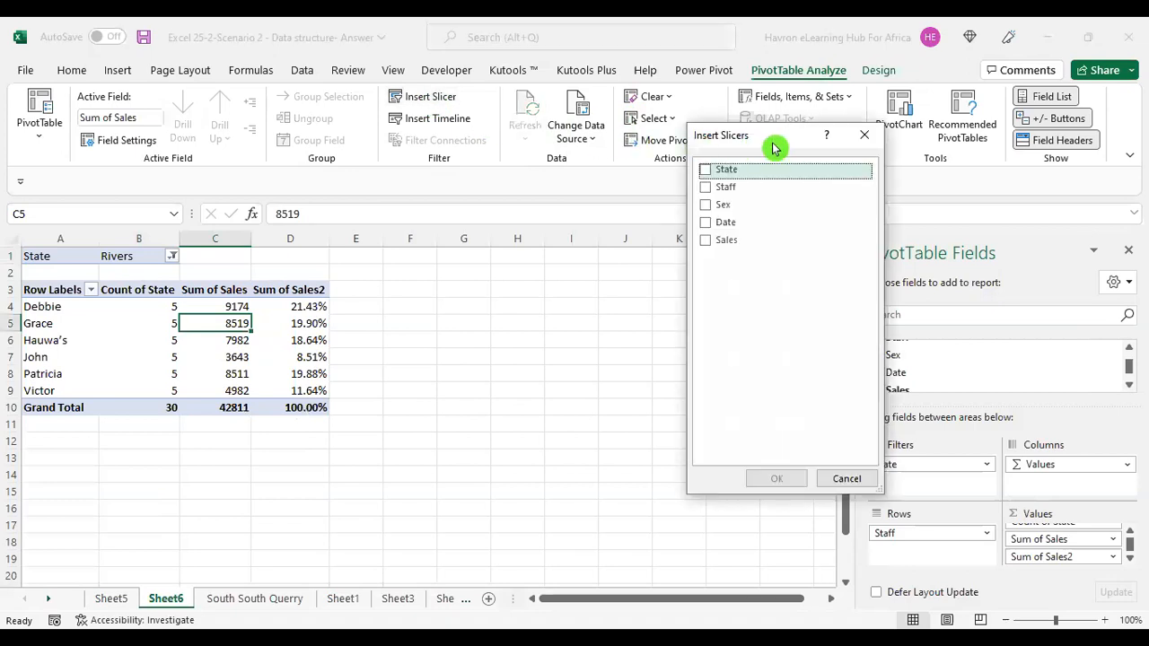
drag(774, 147, 503, 286)
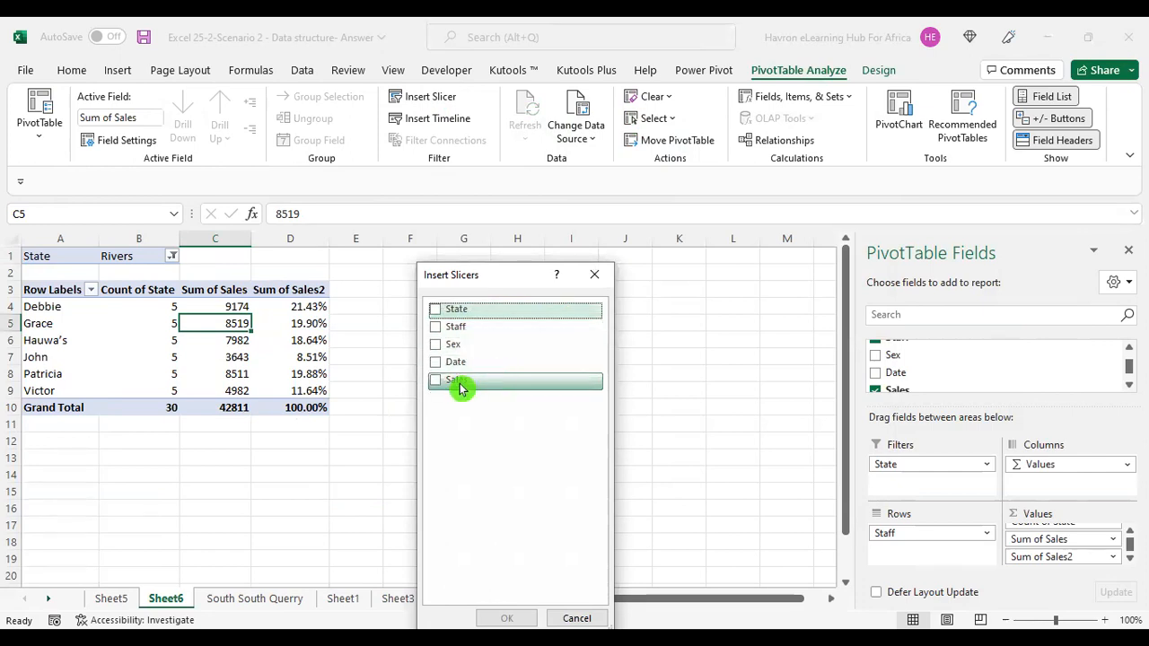
click(524, 316)
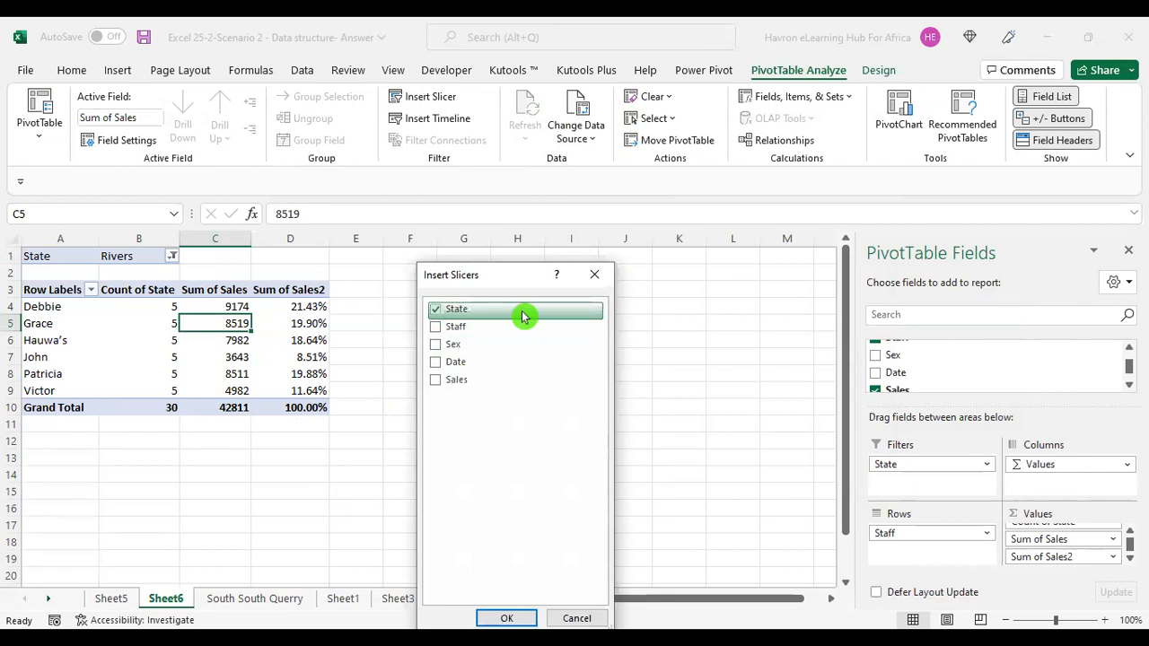
click(509, 618)
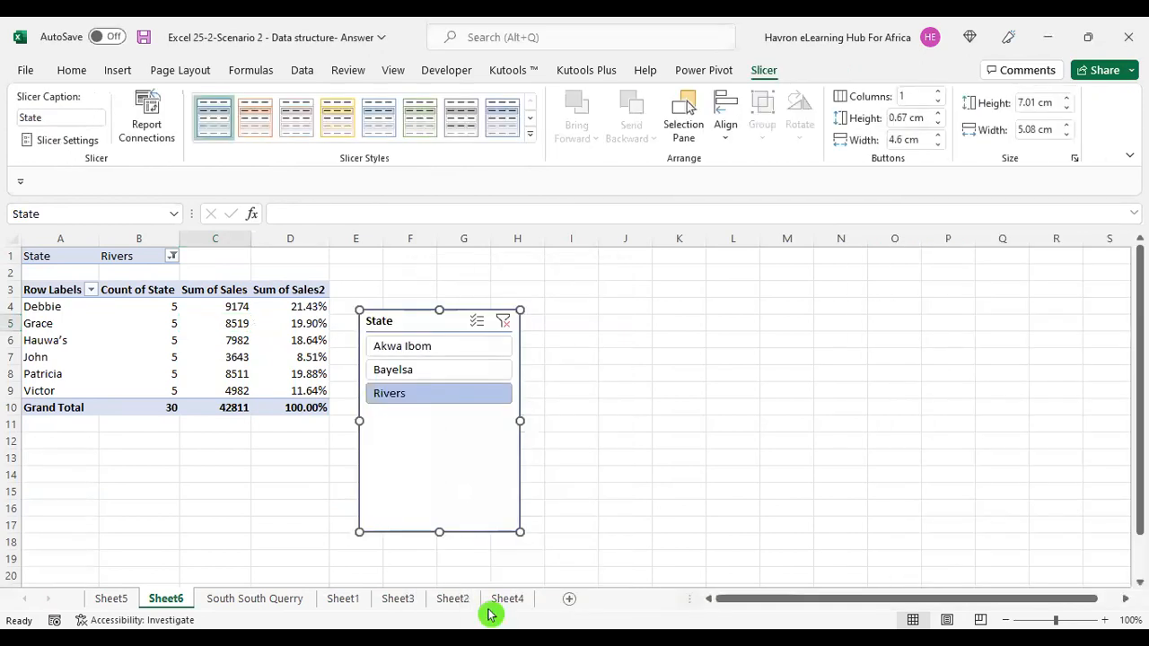
Move the State slicer to the empty area beside the PivotTable.
drag(439, 437, 580, 368)
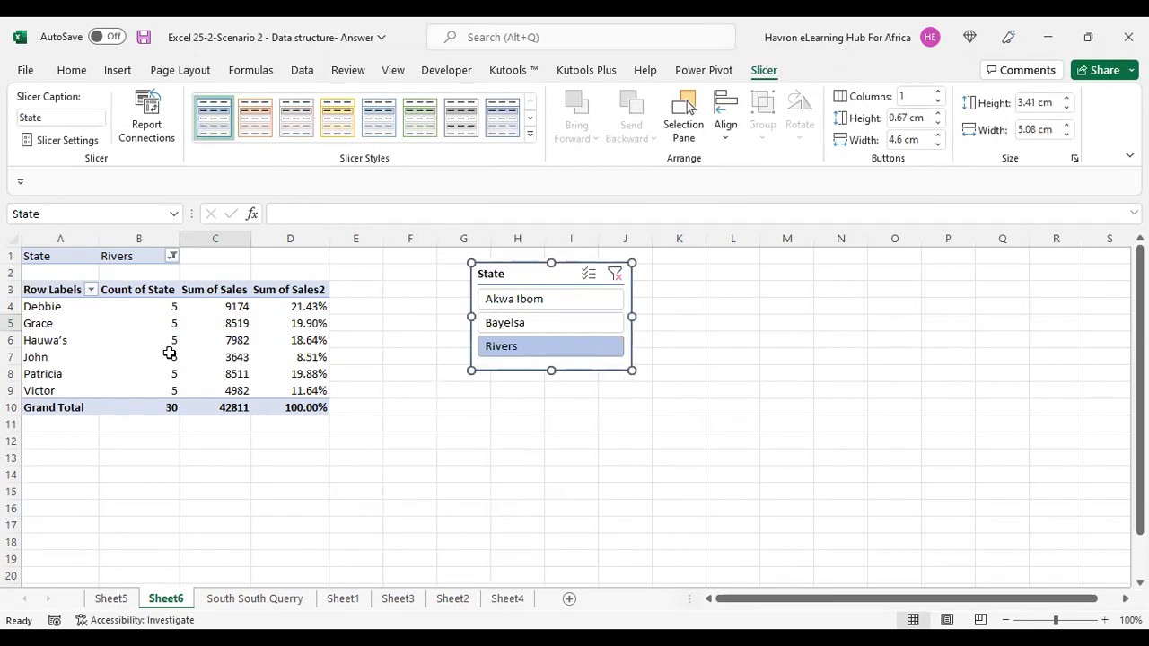
click(229, 340)
drag(545, 269, 713, 386)
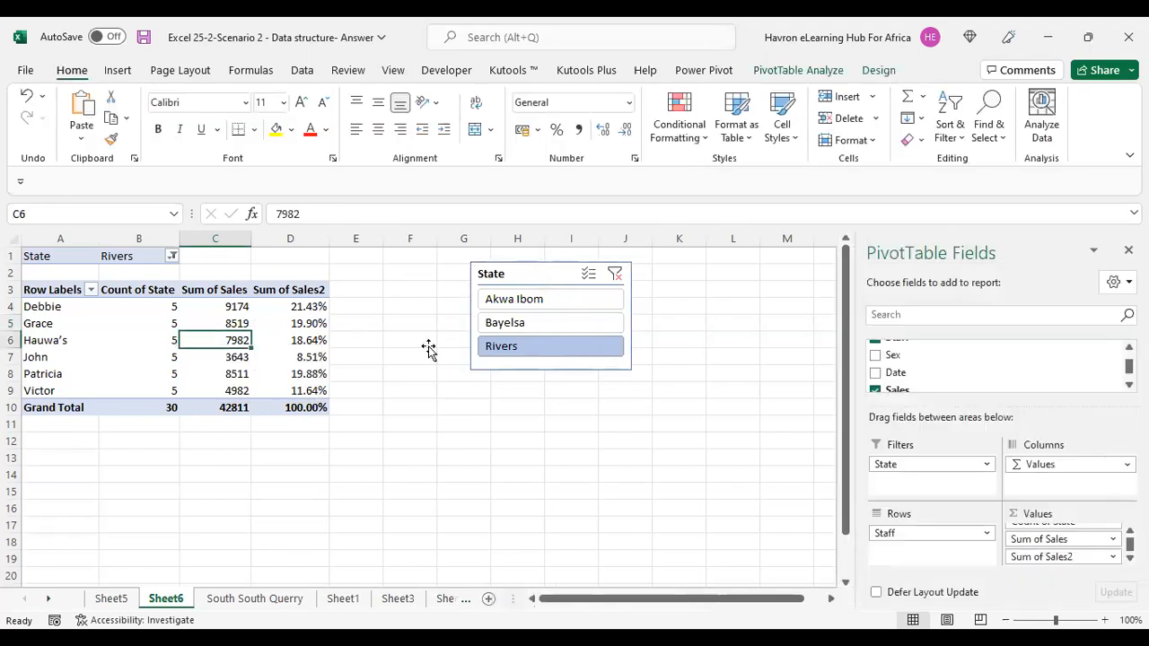
click(223, 326)
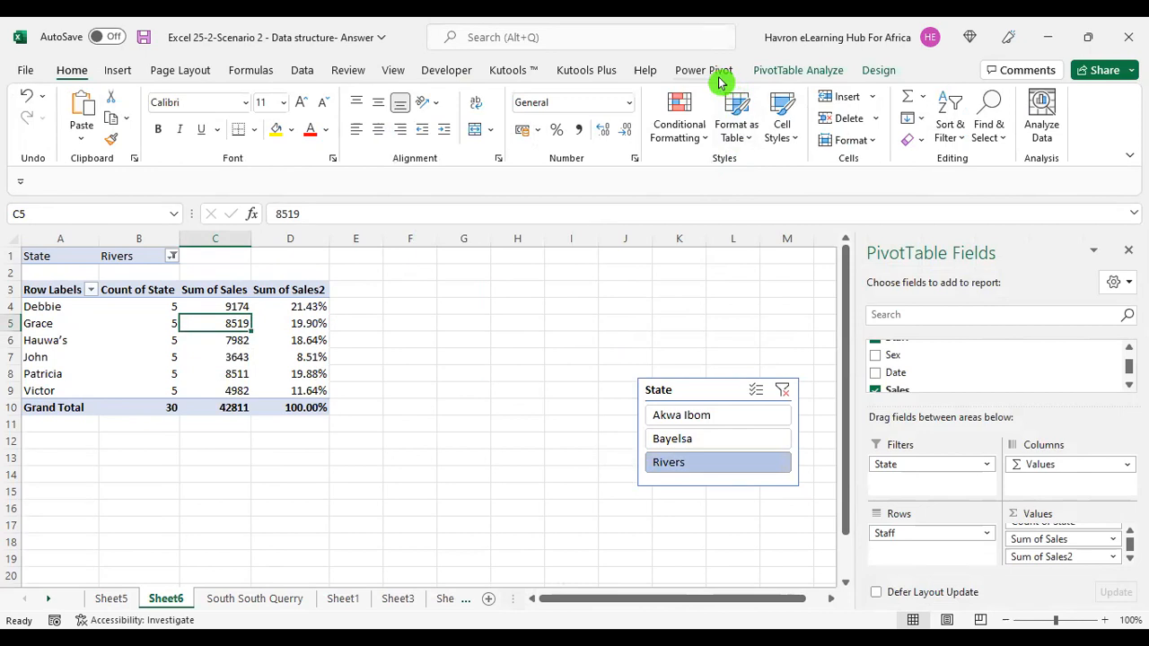
Insert a clustered column PivotChart from the PivotTable.
click(119, 72)
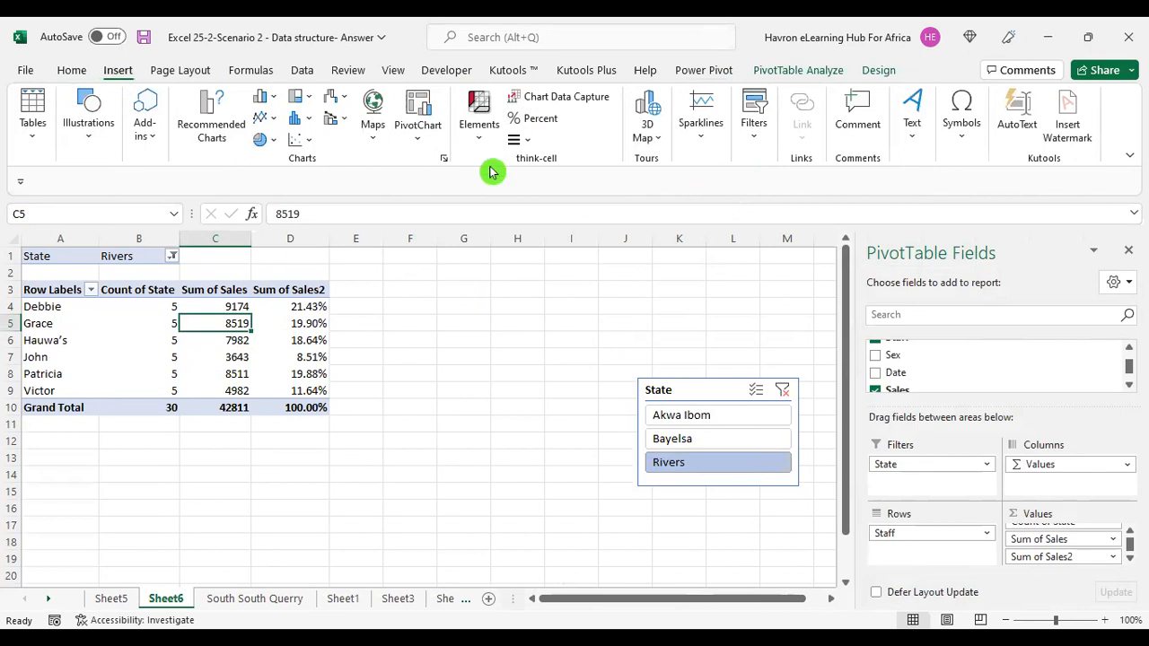
click(418, 110)
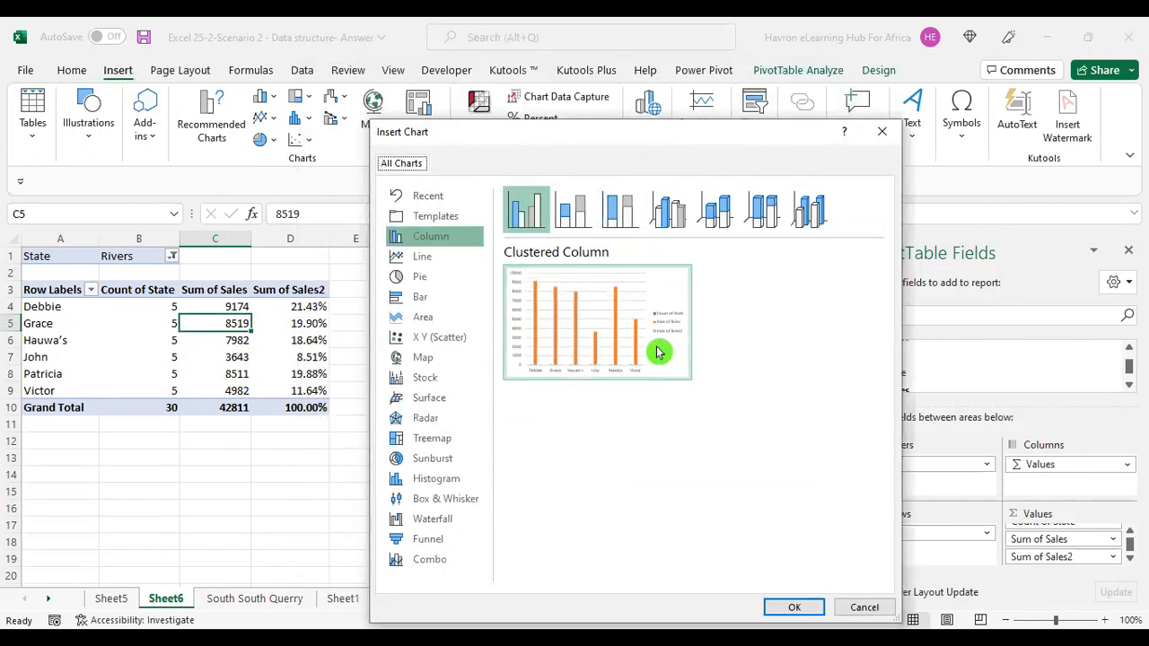
click(812, 607)
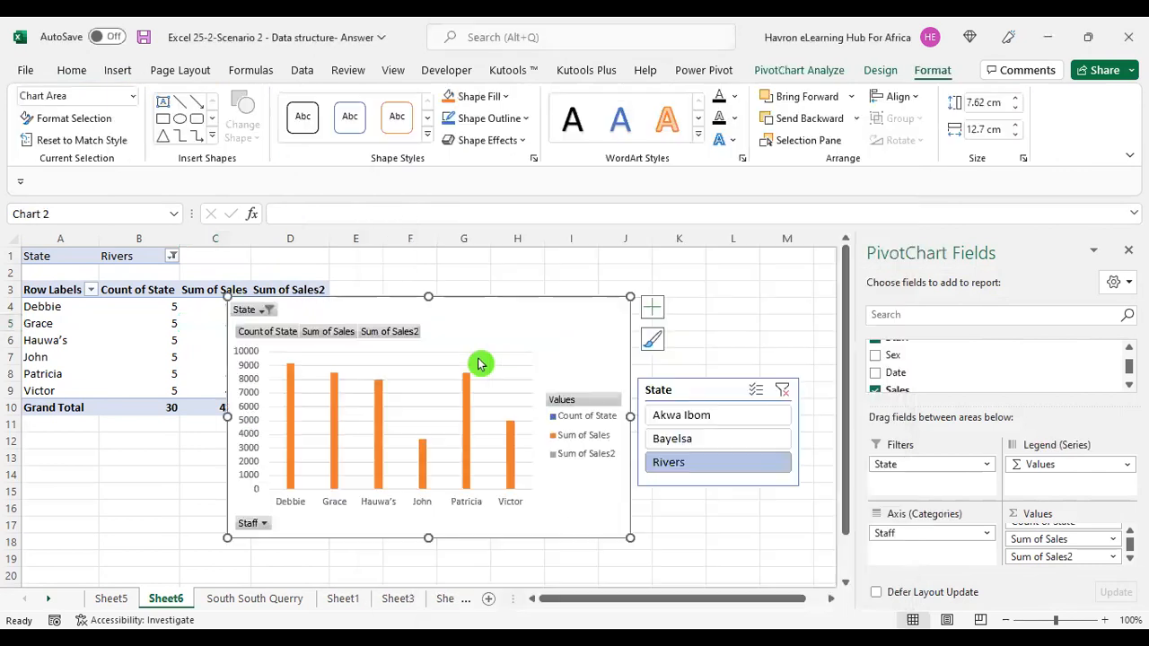
Move the PivotChart over the top-left of the sheet and narrow its width slightly.
drag(424, 324, 231, 264)
drag(346, 308, 159, 255)
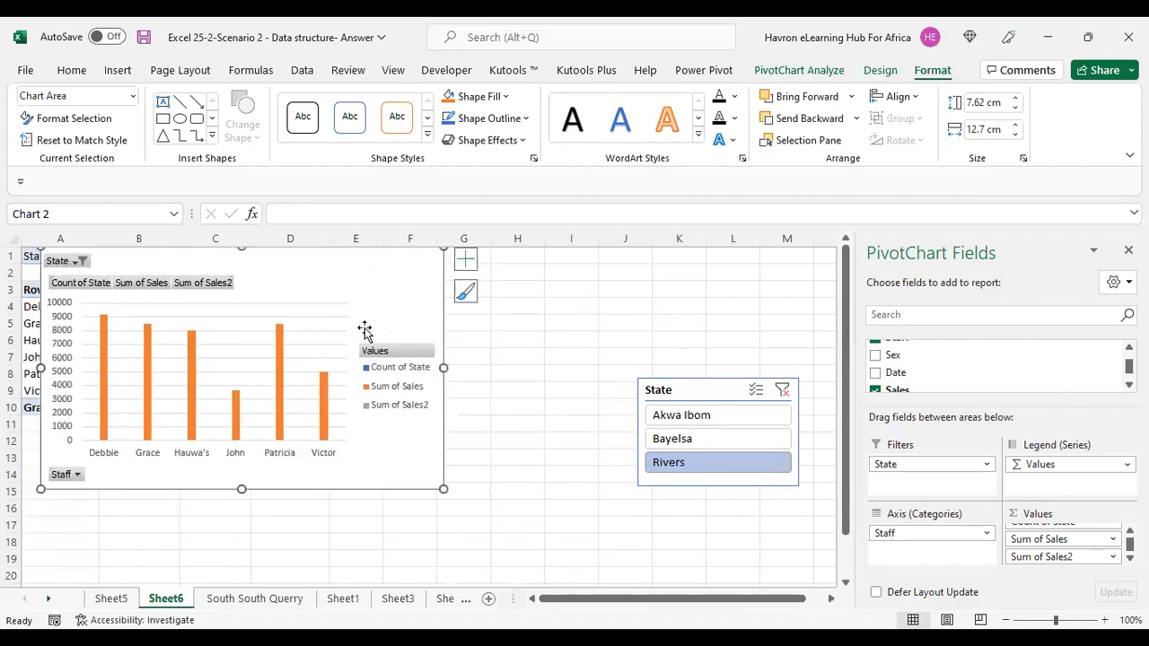
drag(416, 390, 396, 390)
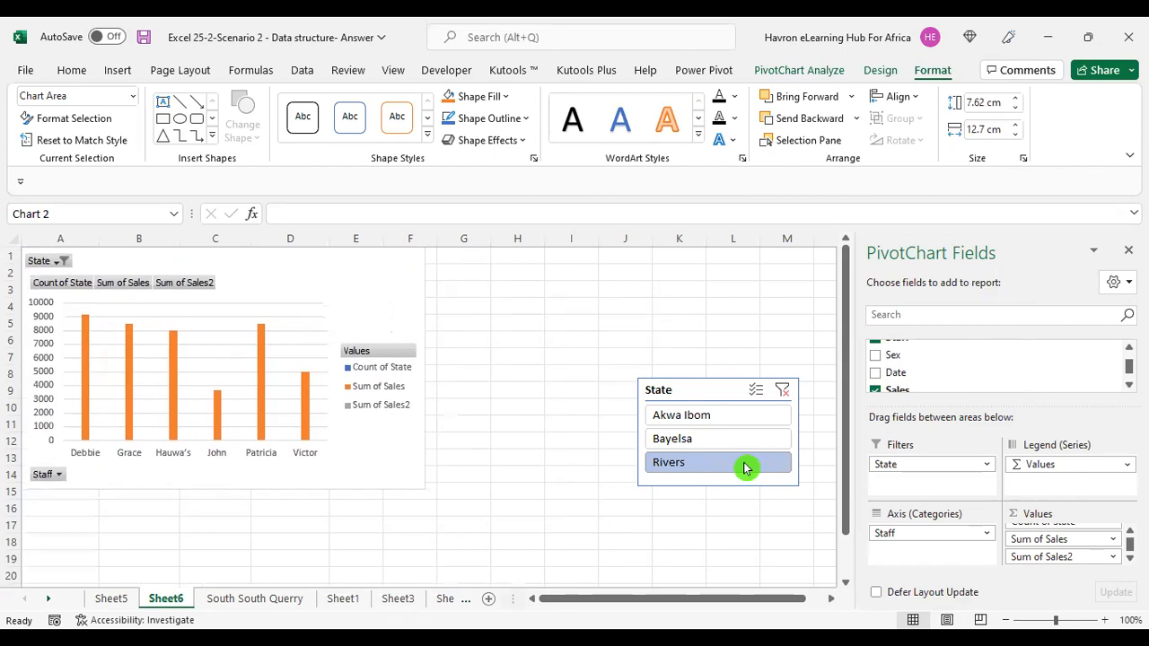
Filter the chart through the slicer by Akwa Ibom, Bayelsa and Rivers in turn.
click(684, 416)
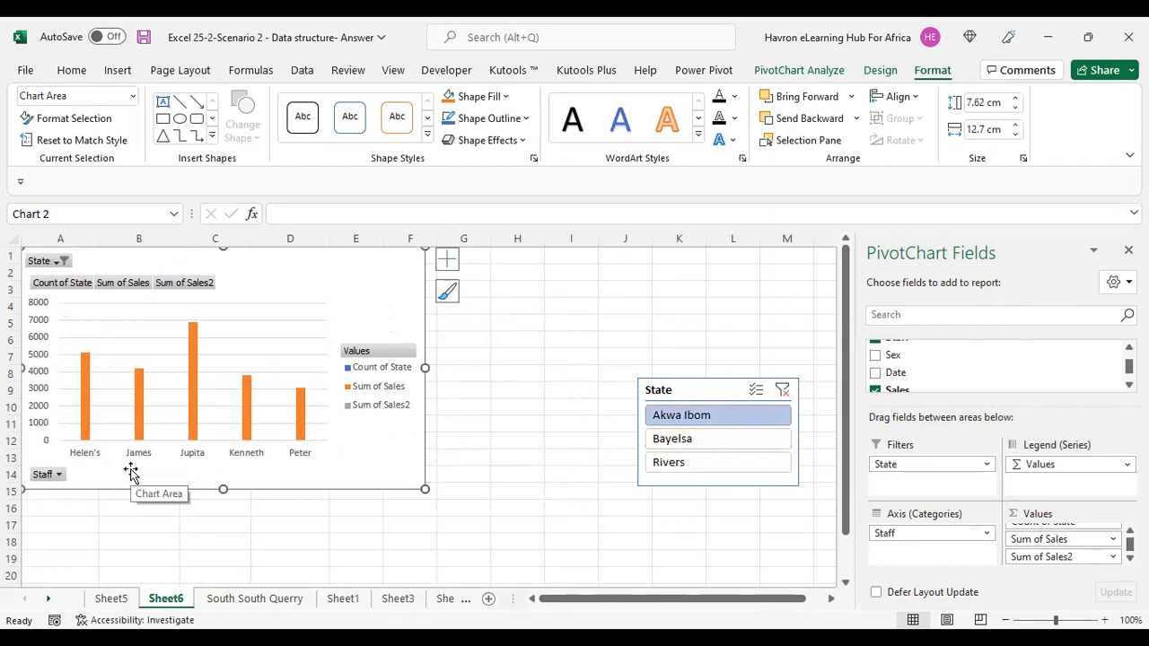
click(685, 445)
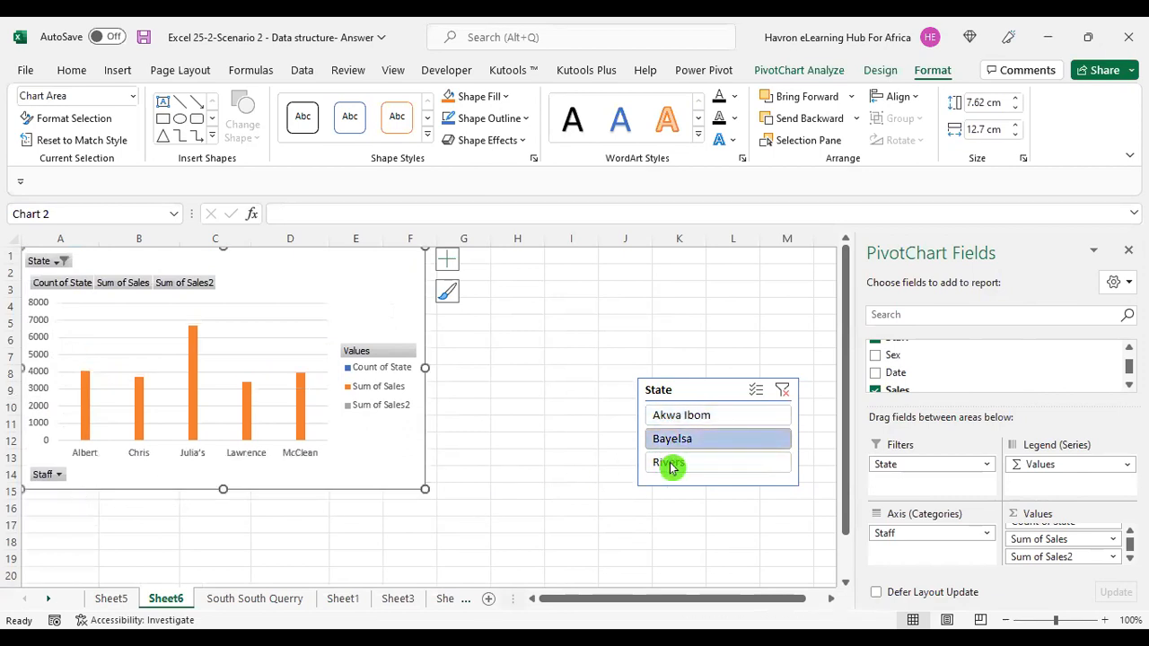
click(675, 469)
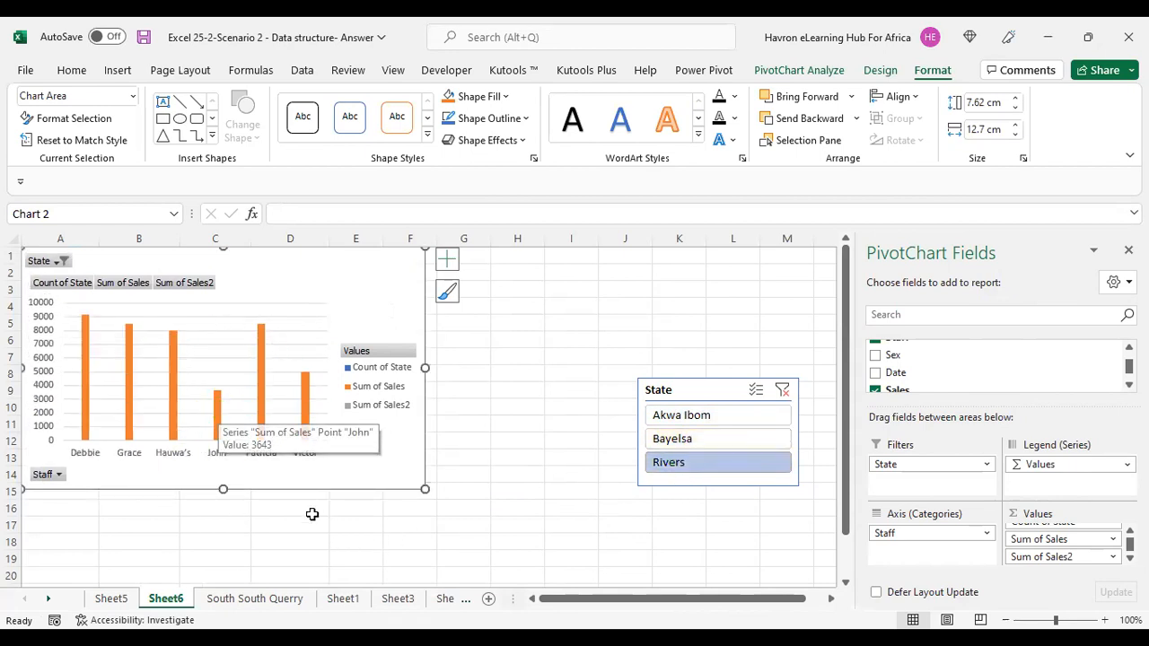
Delete the PivotChart.
drag(309, 492, 362, 574)
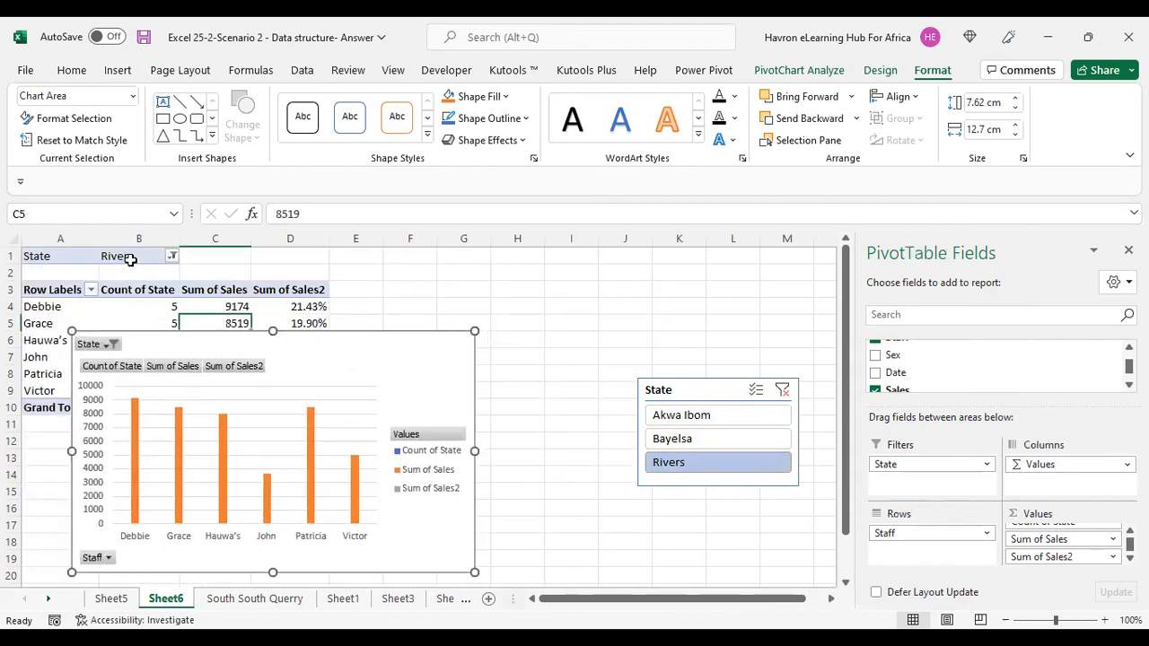
key(Delete)
Clear the slicer filter to show all states and move the slicer next to the PivotTable.
click(782, 391)
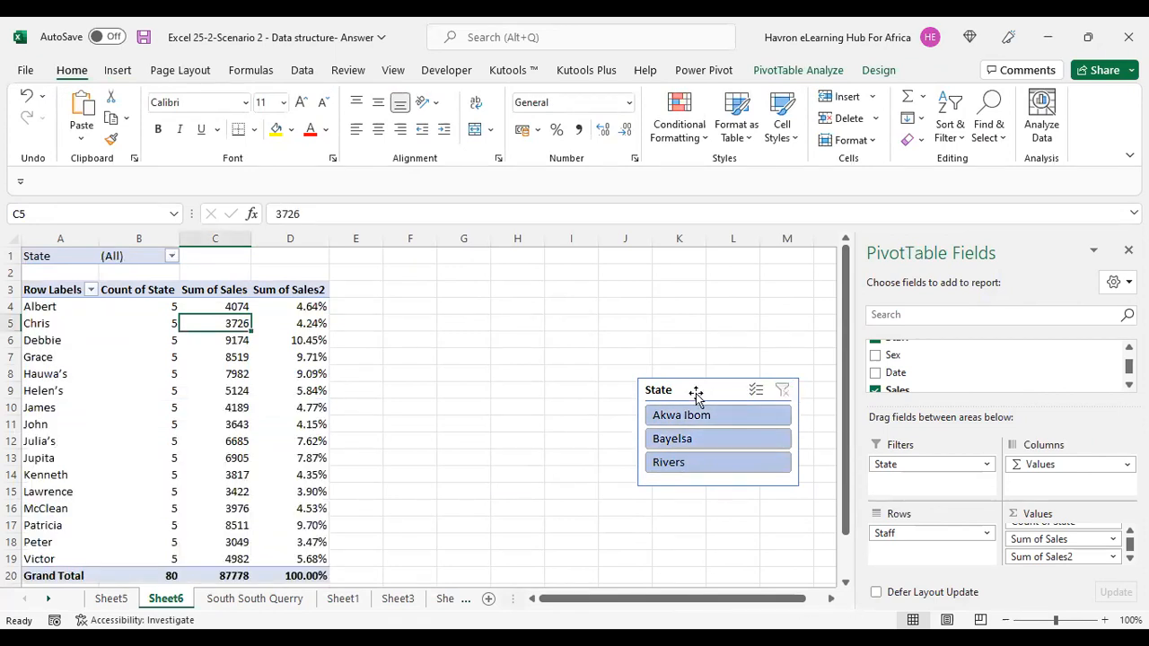
drag(696, 395, 441, 307)
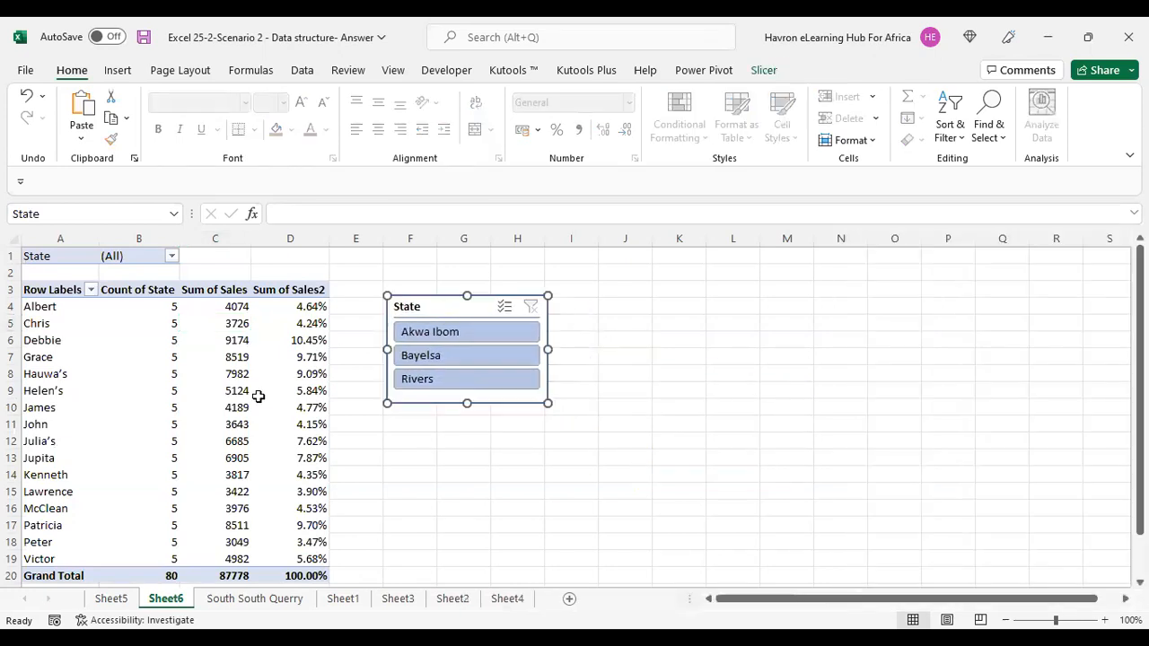
click(294, 388)
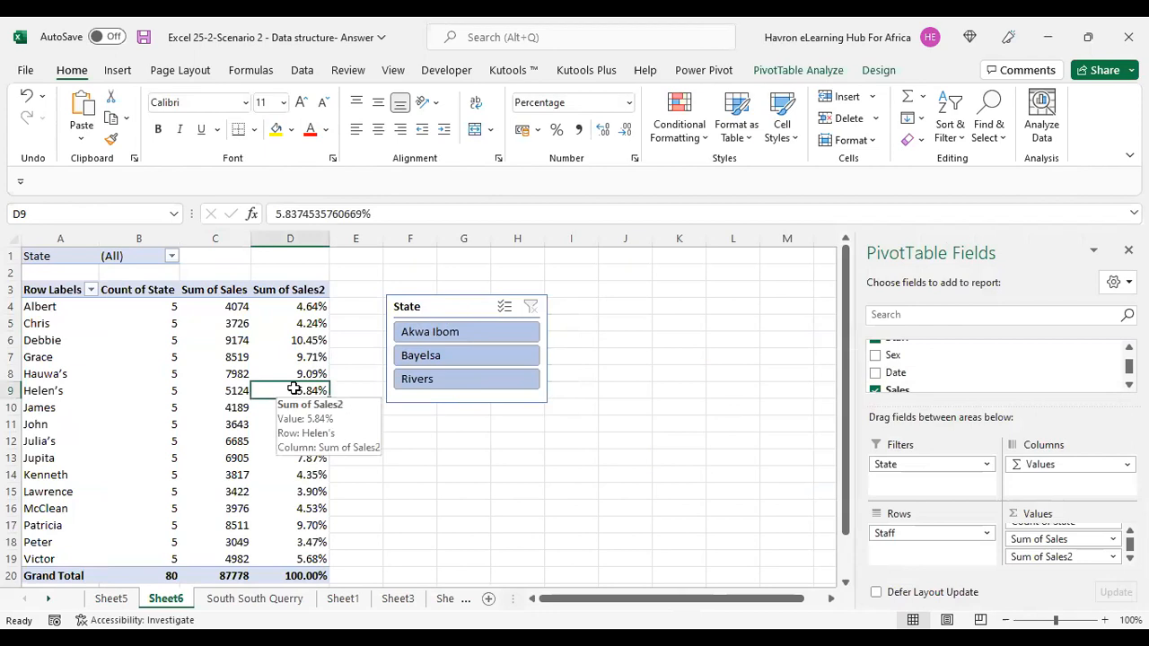
scroll(233, 390, down, 1)
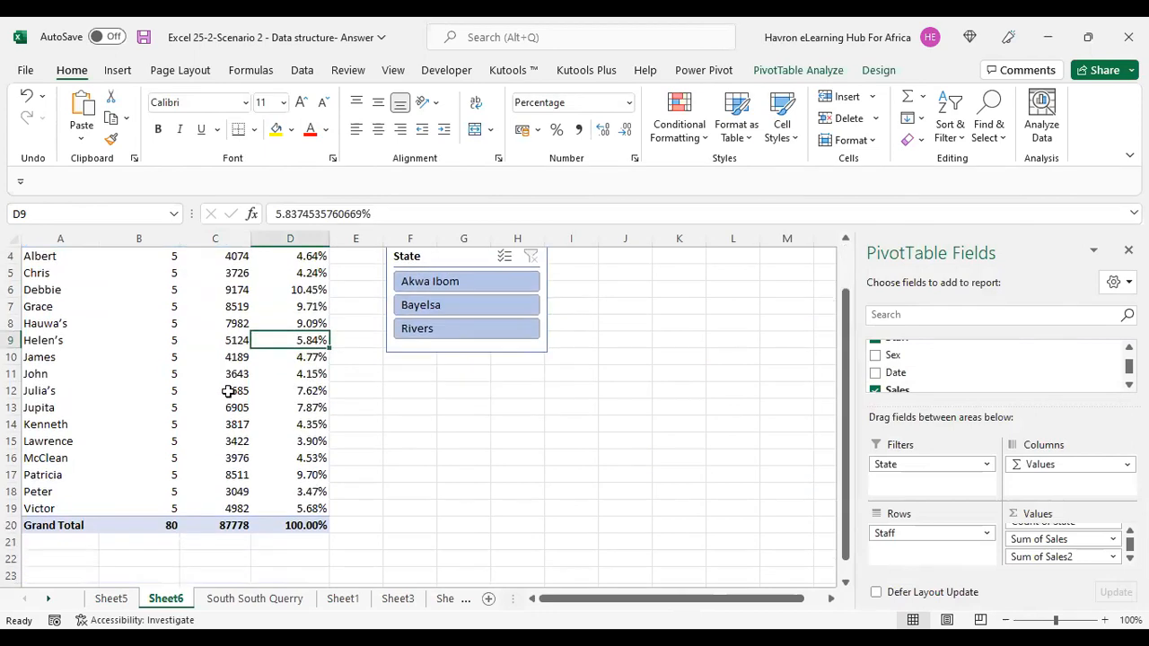
scroll(229, 390, up, 1)
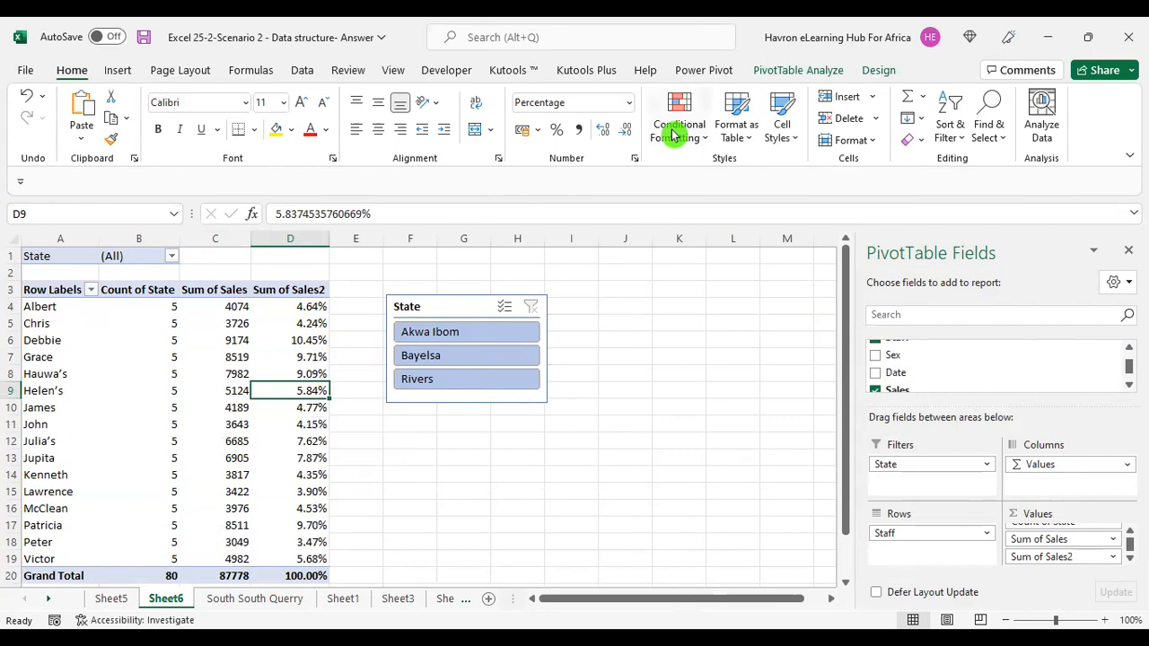
click(796, 72)
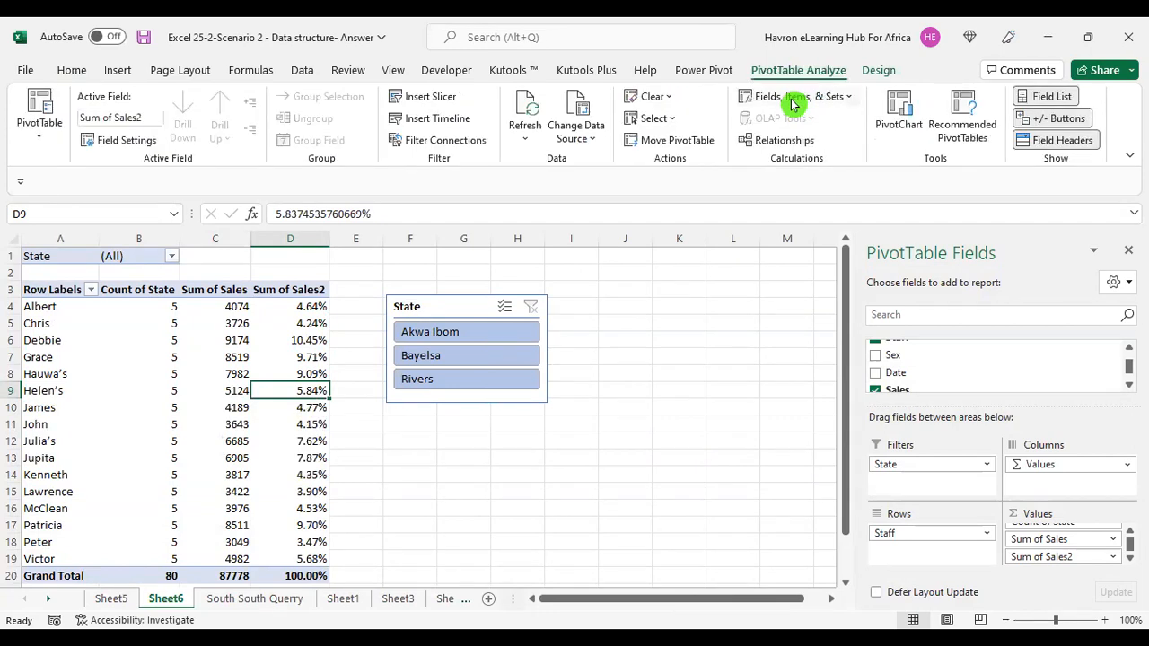
click(794, 99)
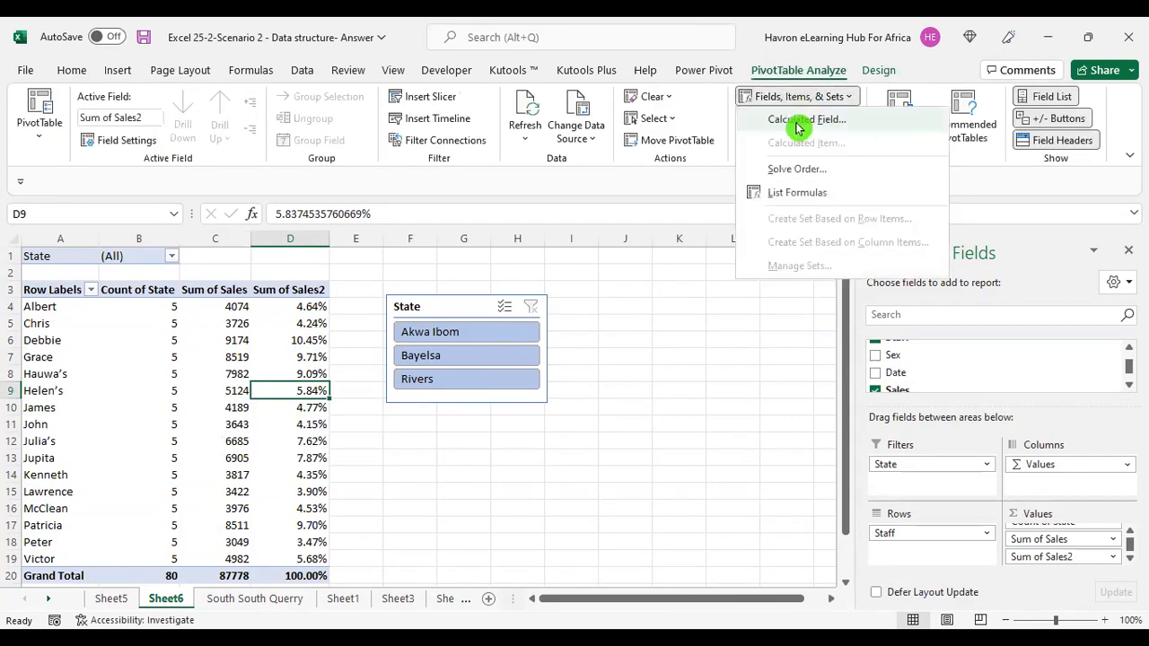
click(806, 119)
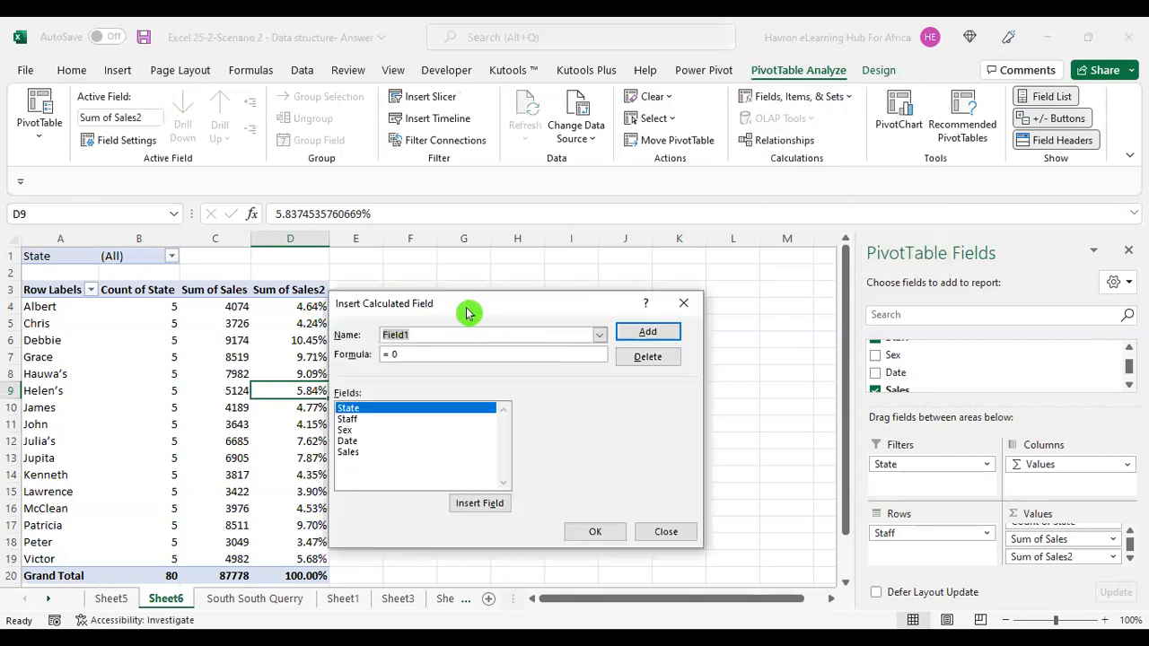
drag(479, 309, 699, 284)
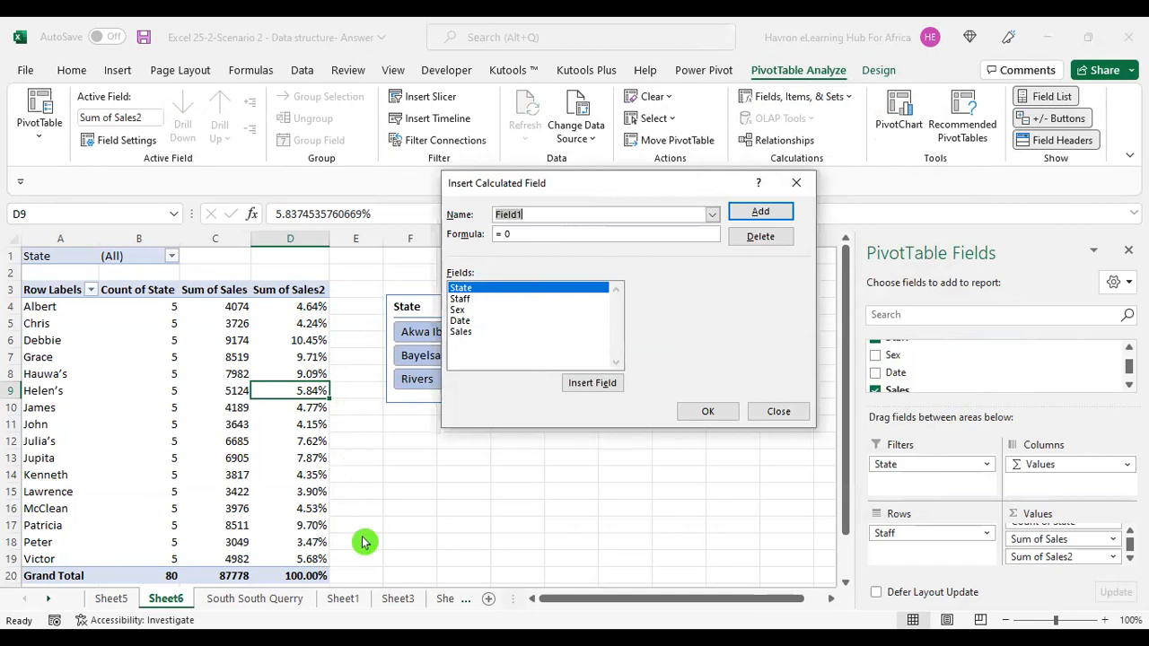
click(778, 412)
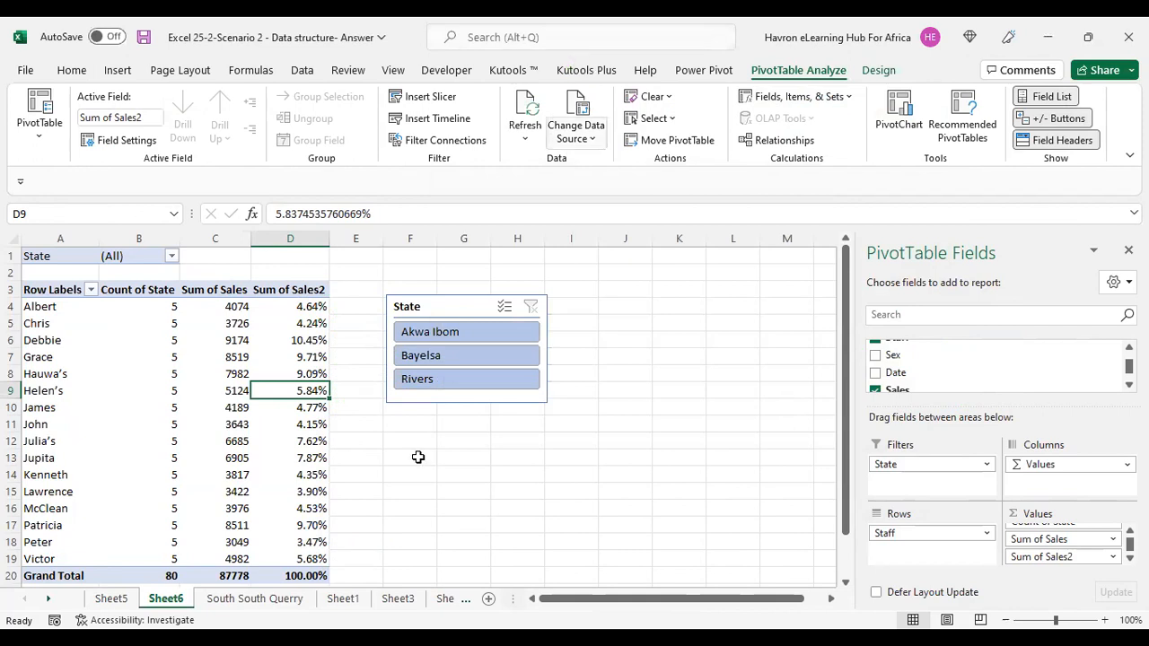
Delete the State slicer.
click(449, 307)
key(Delete)
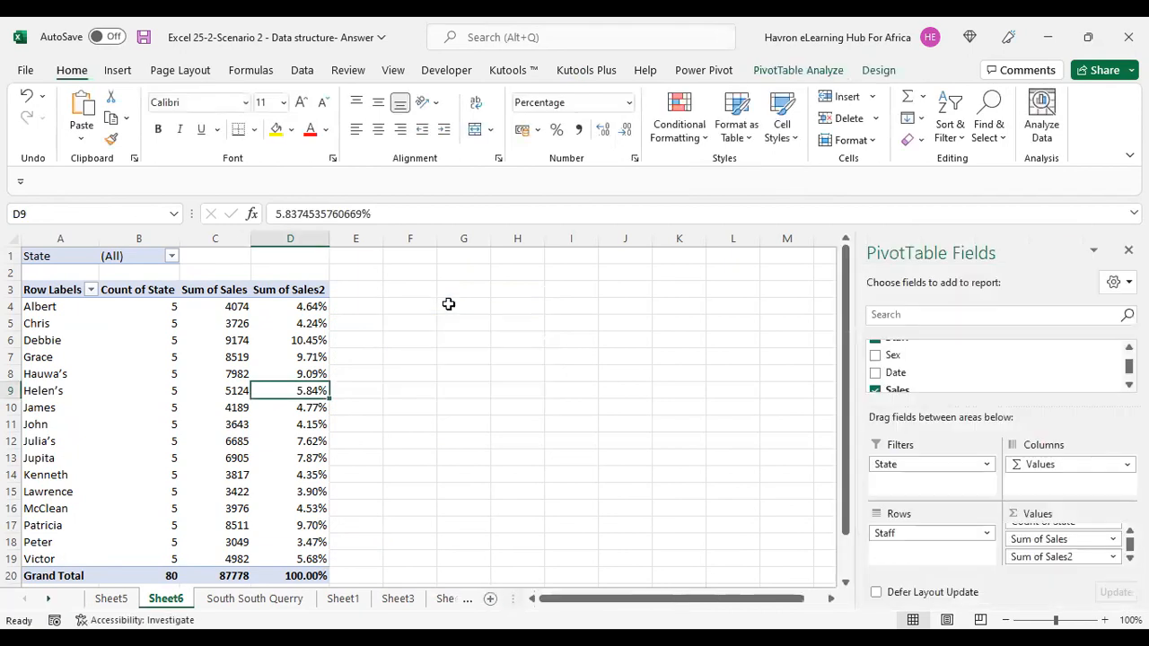
Remove Sum of Sales2 and Count of State from the PivotTable values, leaving Sum of Sales.
click(174, 376)
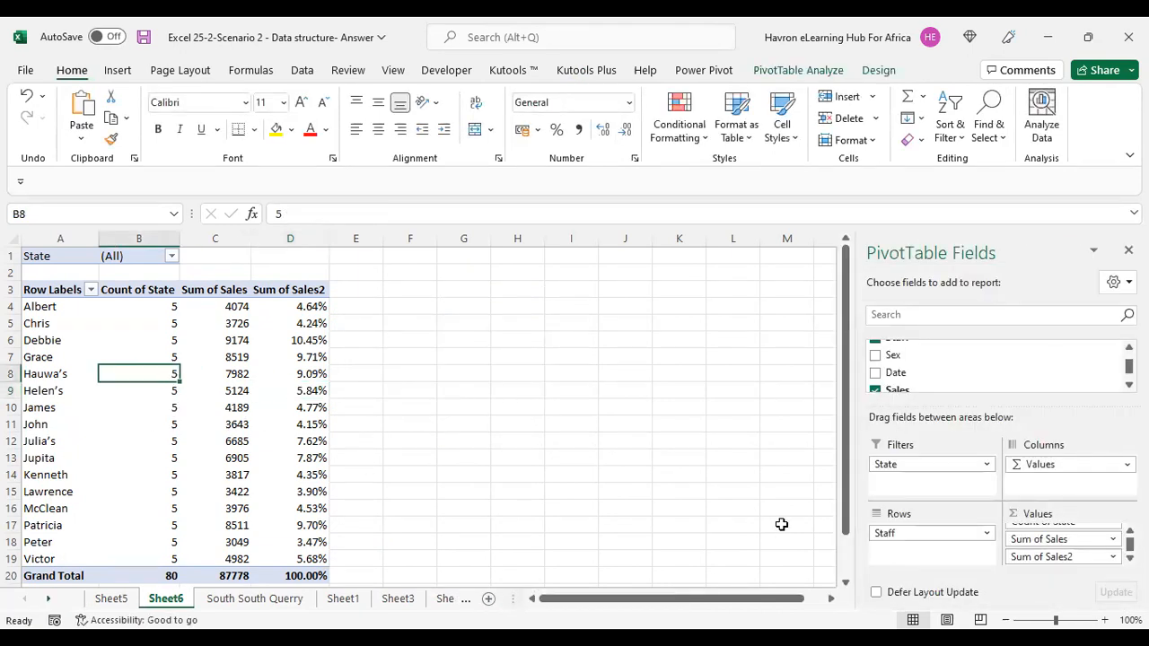
drag(1050, 556, 736, 558)
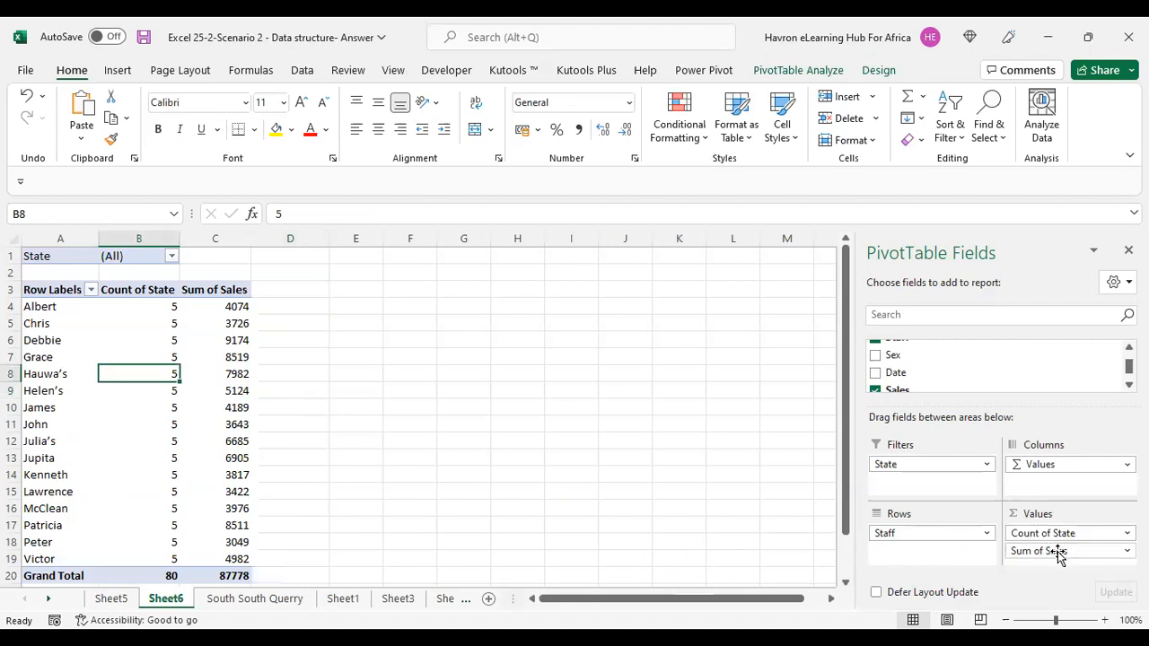
drag(1056, 533, 702, 506)
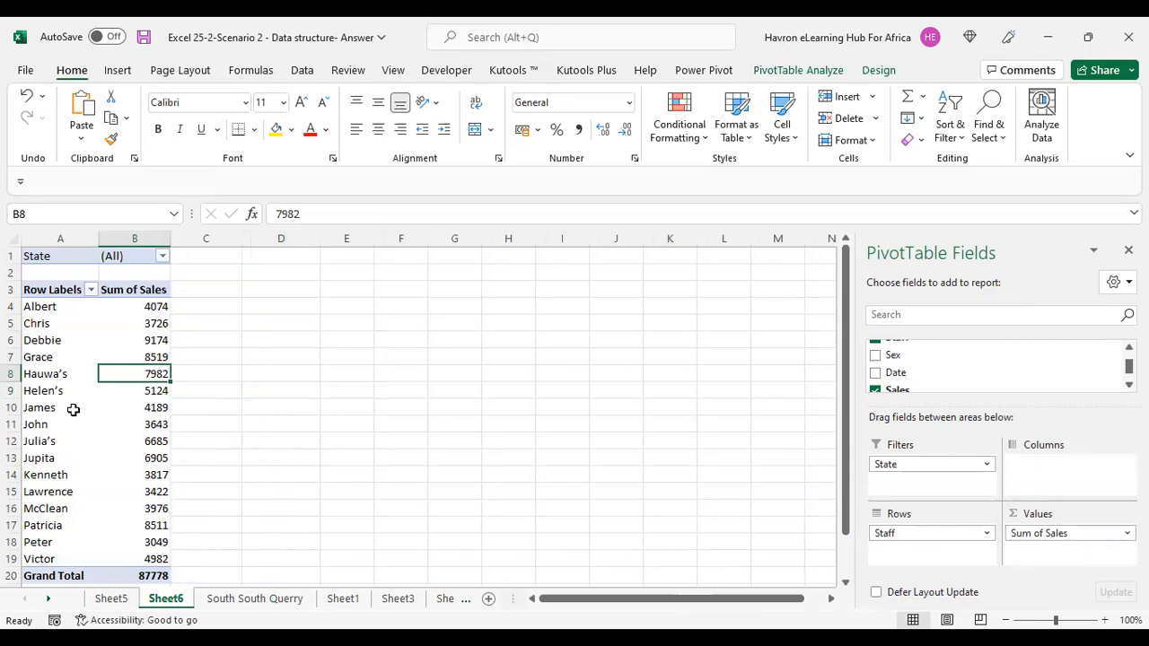
Add the Date field to the PivotTable columns.
scroll(73, 409, down, 1)
scroll(74, 409, down, 1)
scroll(74, 410, up, 2)
drag(895, 373, 1055, 476)
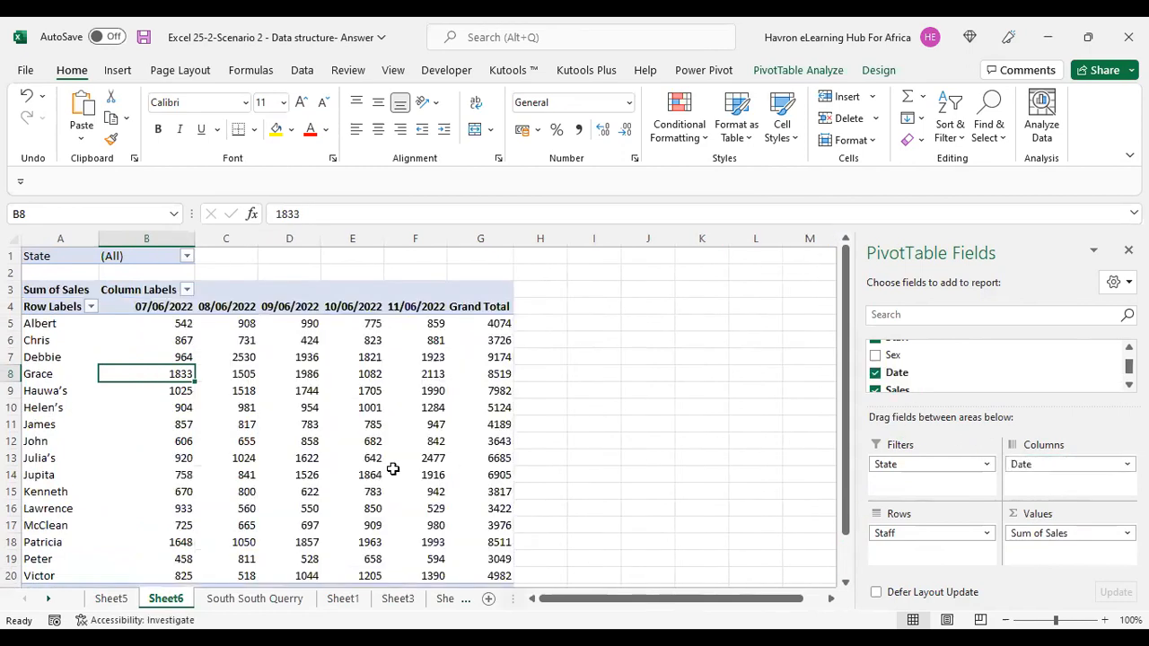
Examine the PivotTable's sales figures for each staff member across the dates.
click(589, 602)
drag(135, 306, 482, 304)
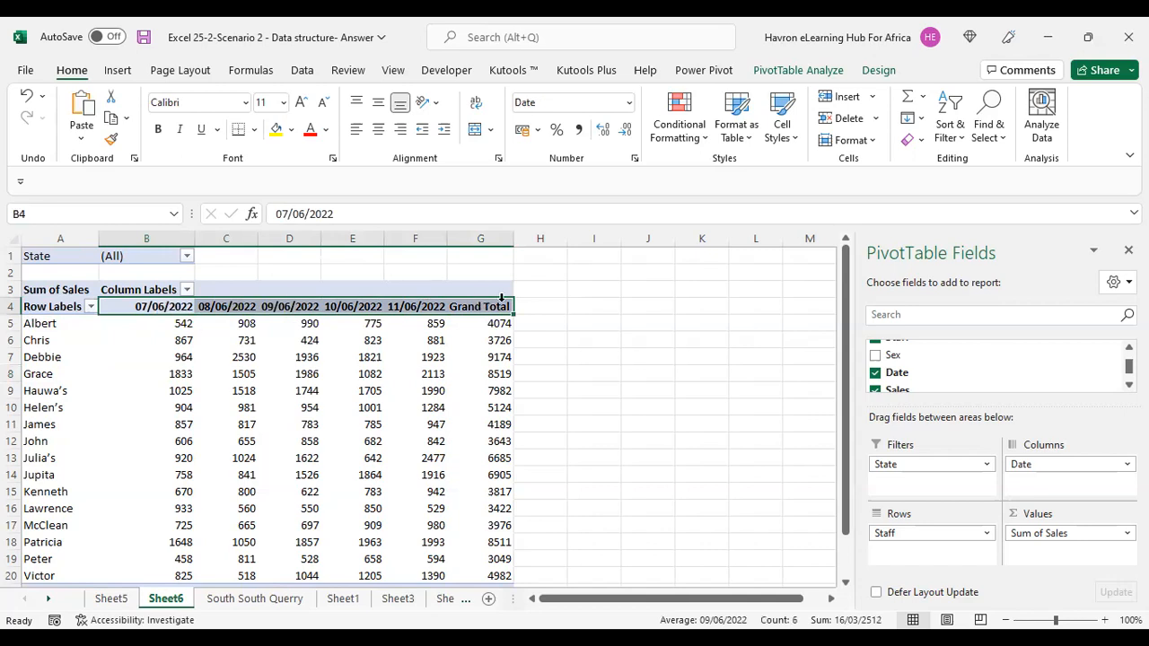
drag(37, 329, 36, 425)
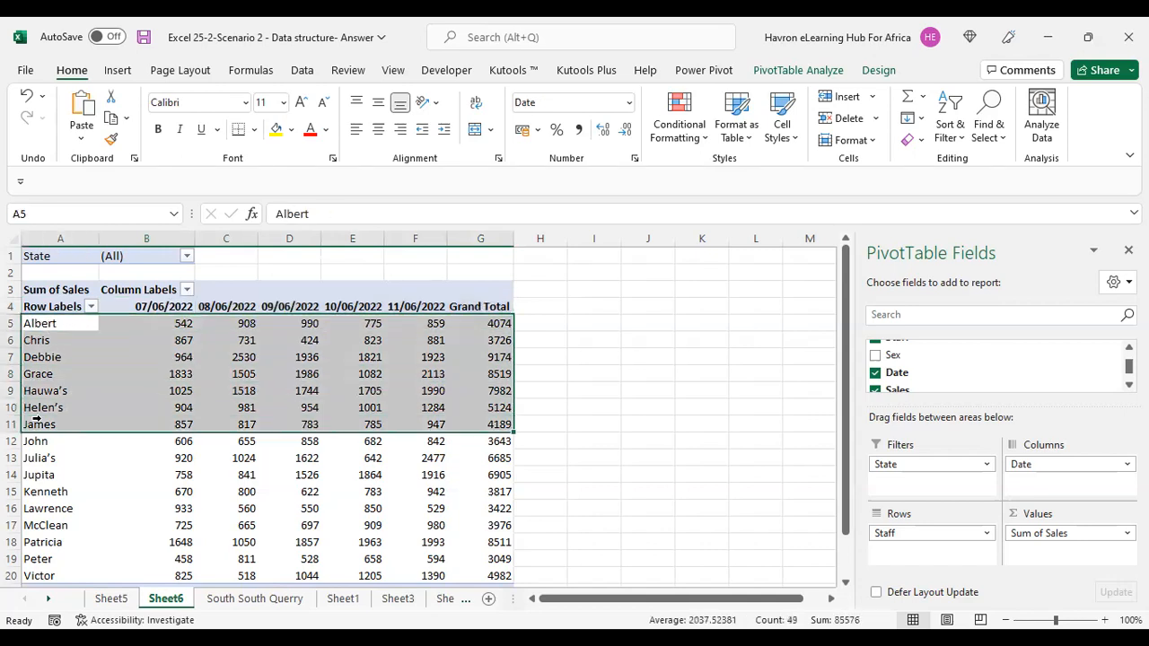
click(231, 488)
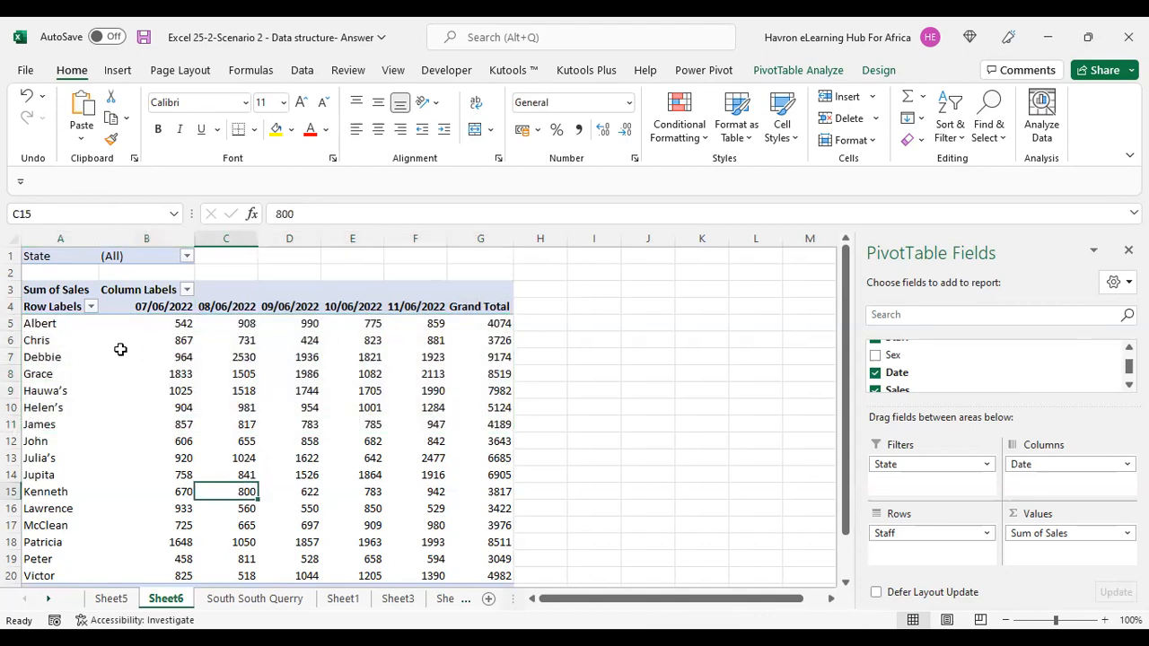
scroll(305, 387, down, 3)
scroll(305, 392, up, 2)
scroll(305, 392, up, 1)
mouse_move(305, 392)
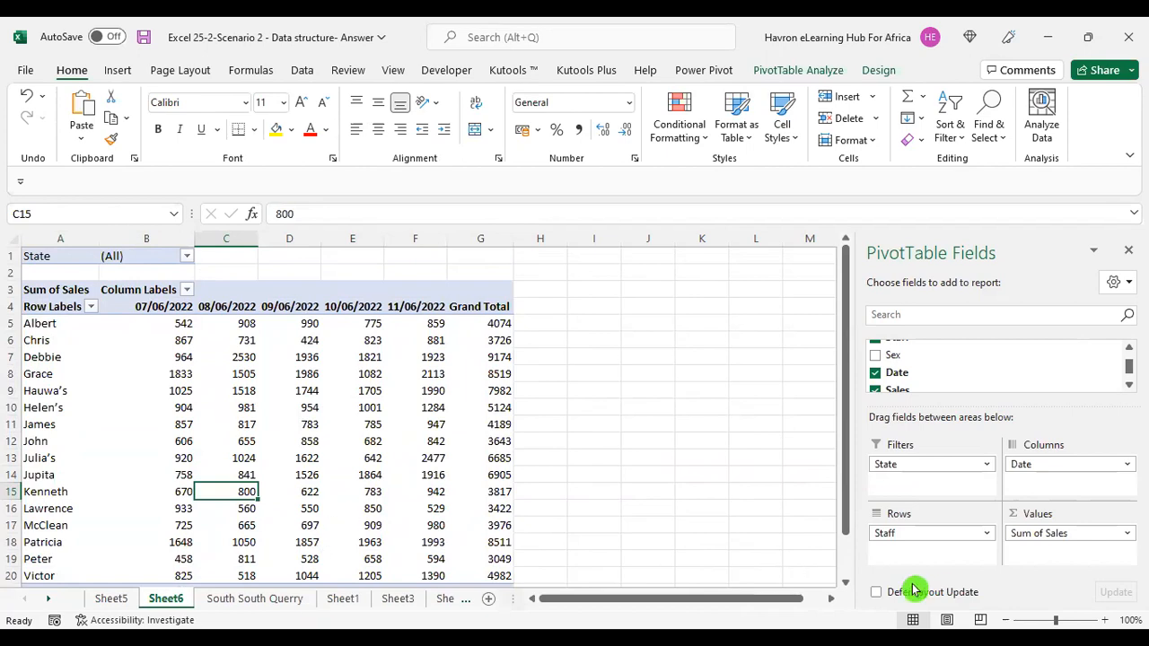
Swap the PivotTable layout so Date forms the rows and Staff the columns.
drag(906, 535, 928, 553)
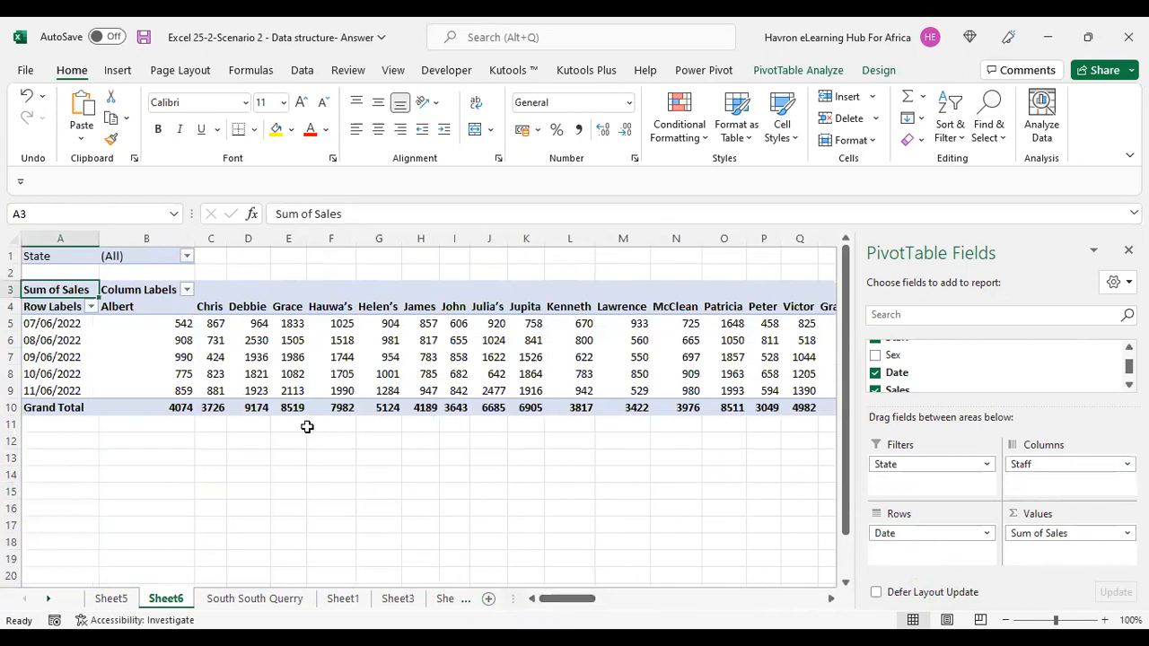
click(30, 324)
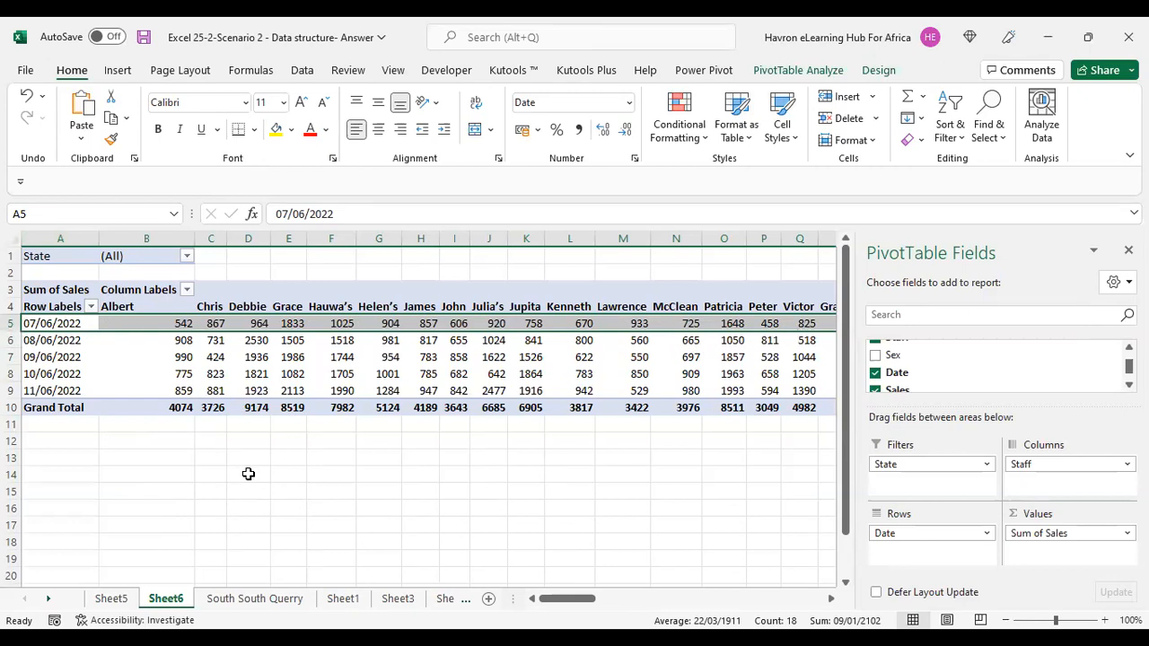
click(211, 324)
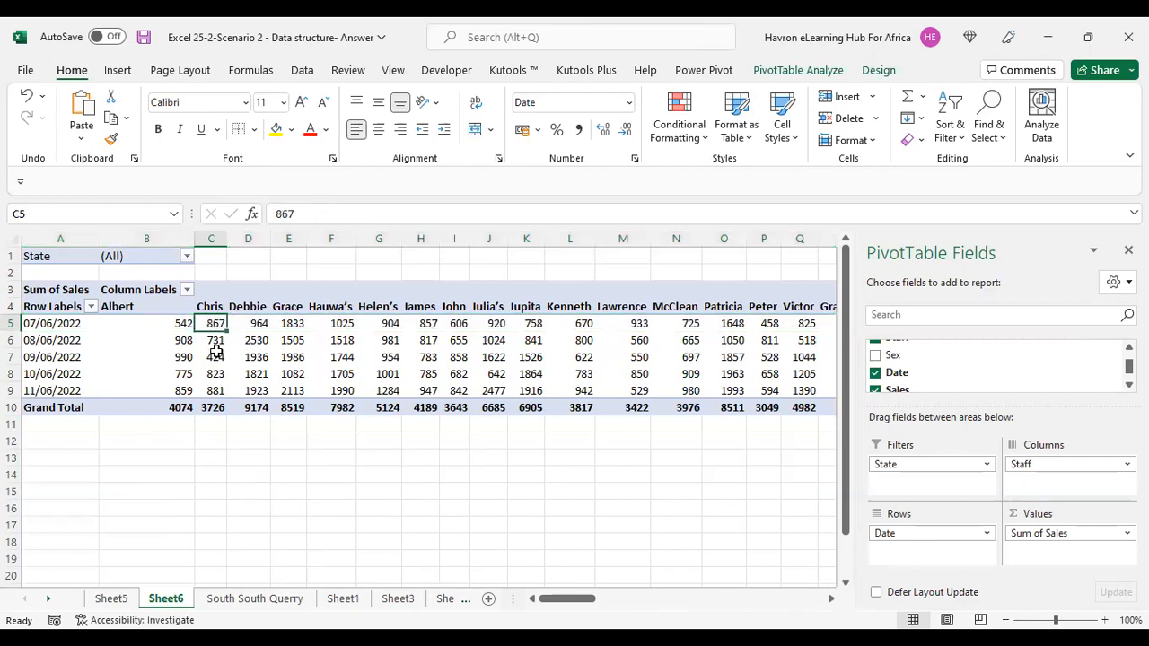
Examine the daily sales values for individual staff members in the swapped layout.
drag(215, 352, 220, 404)
drag(263, 318, 249, 406)
drag(174, 321, 176, 406)
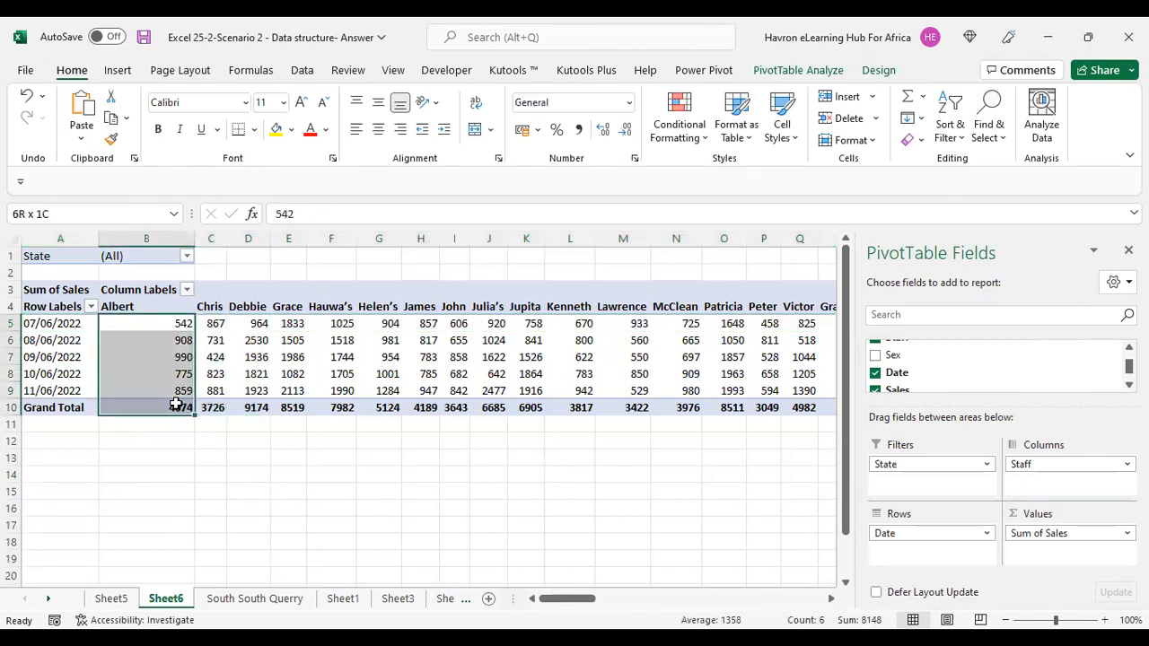
click(609, 490)
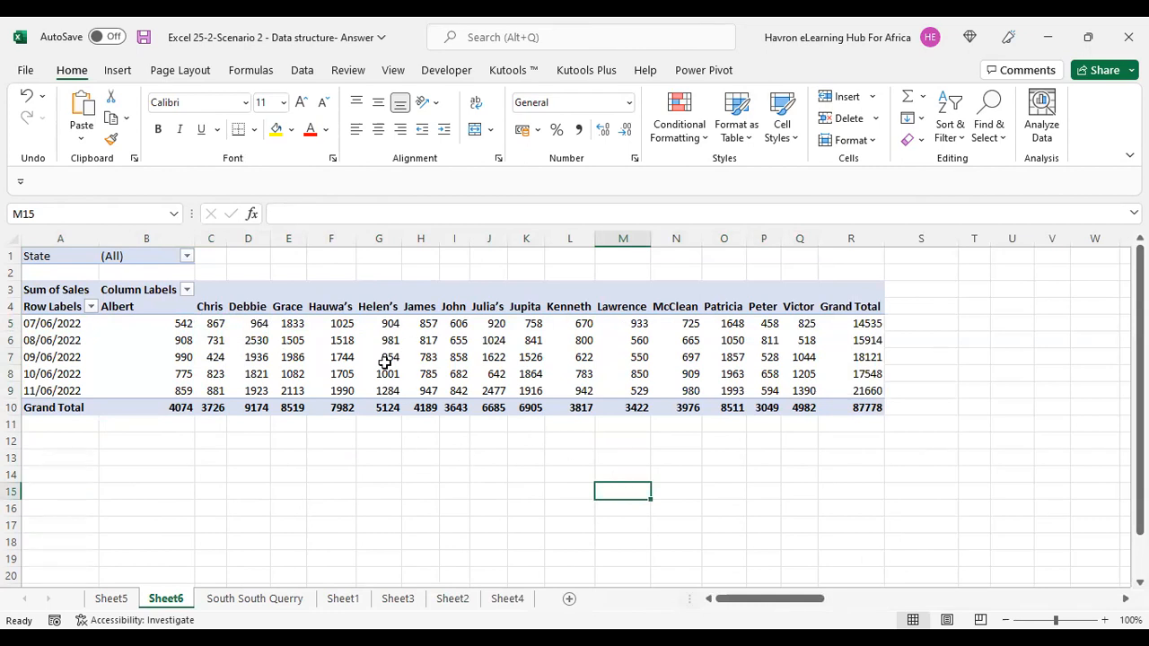
mouse_move(381, 361)
mouse_move(596, 372)
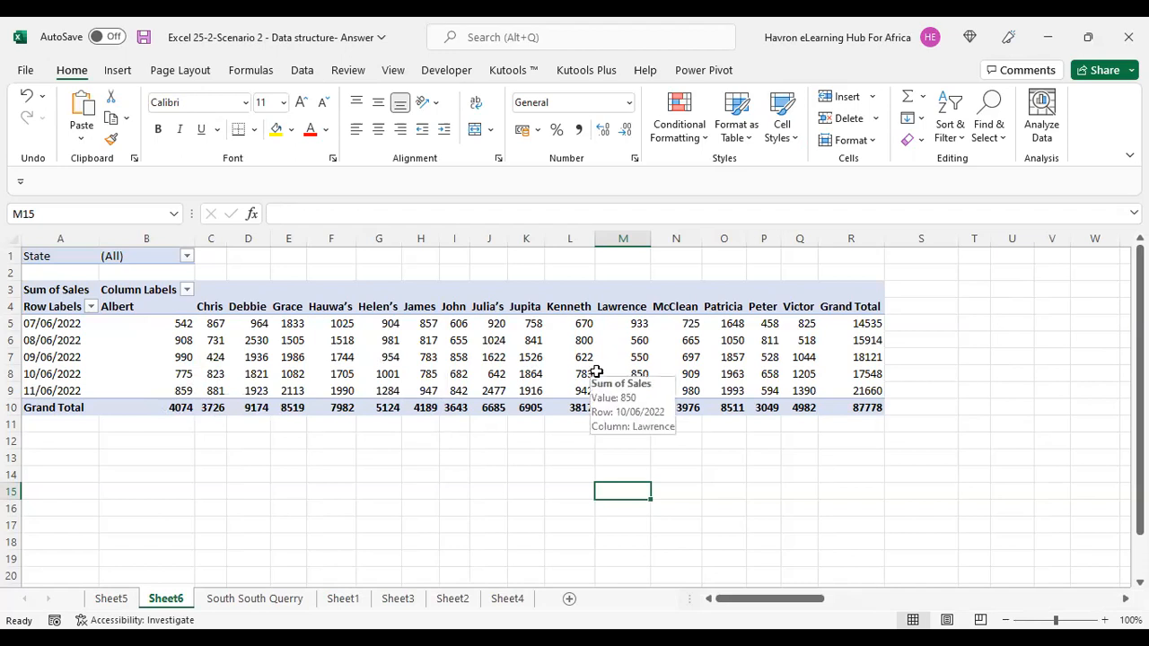
click(491, 358)
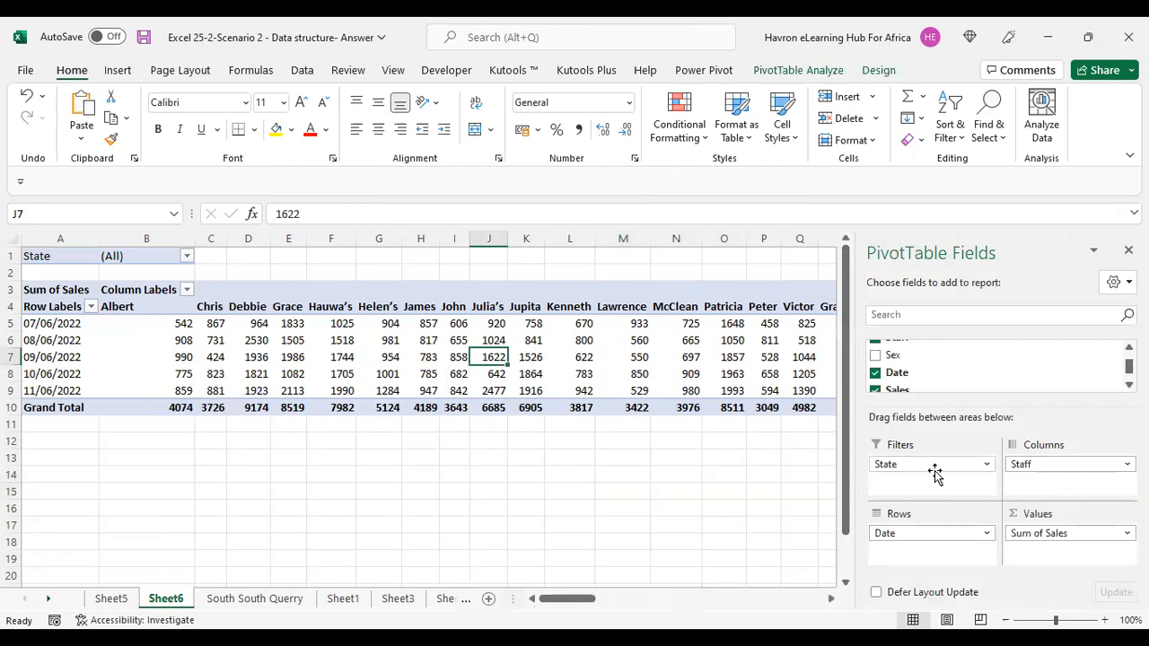
Remove Date and return Staff to the rows, then apply a Top 5 value filter on staff by Sum of Sales.
drag(953, 531, 824, 541)
drag(1019, 464, 906, 534)
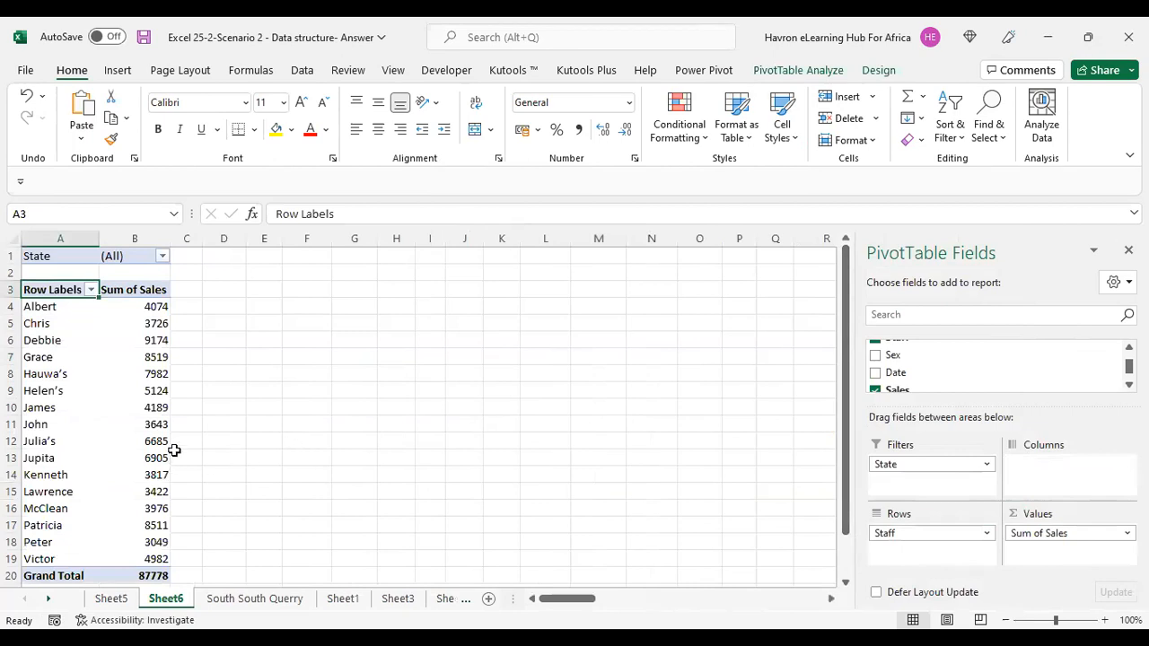
click(91, 290)
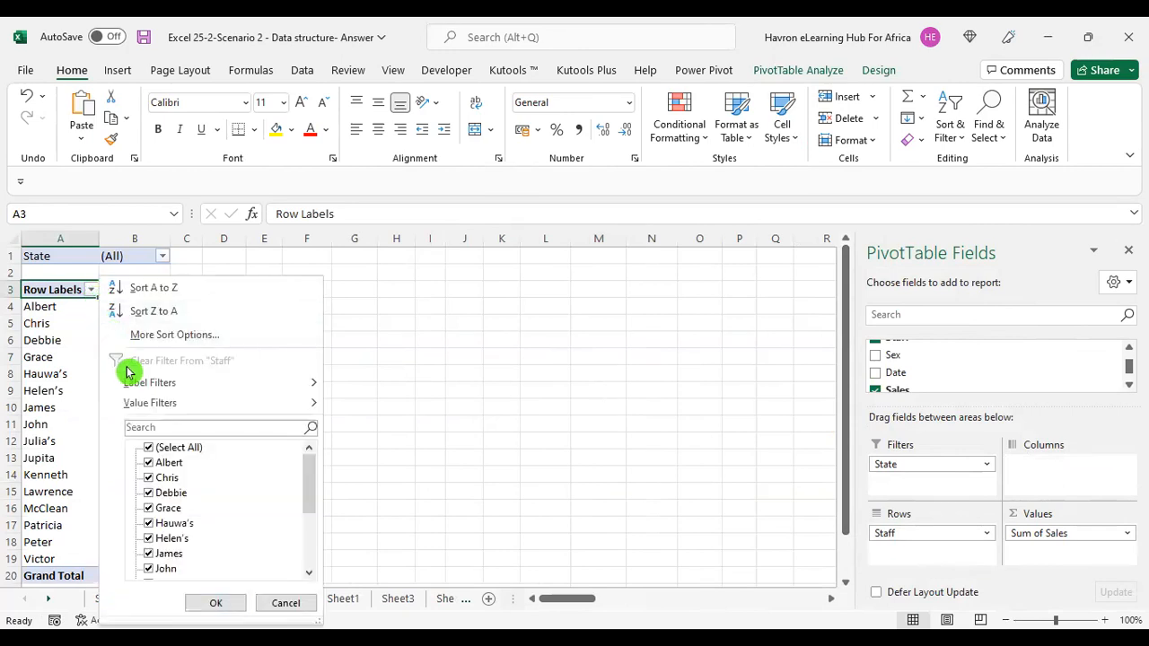
mouse_move(231, 405)
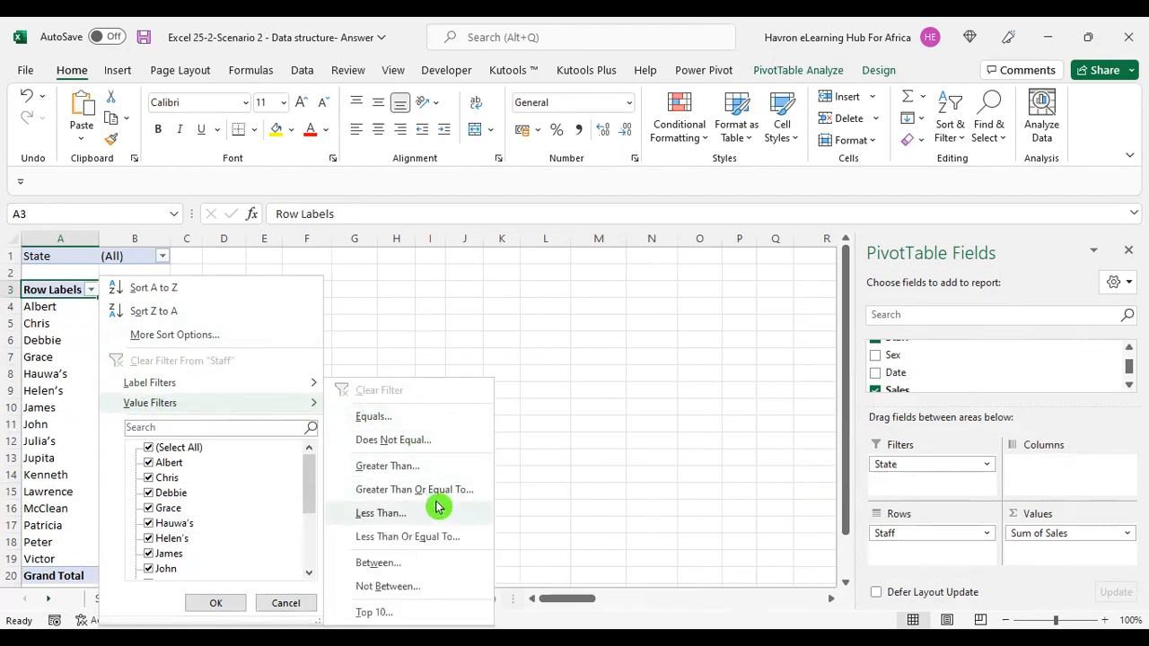
click(364, 615)
click(608, 309)
click(609, 309)
click(609, 309)
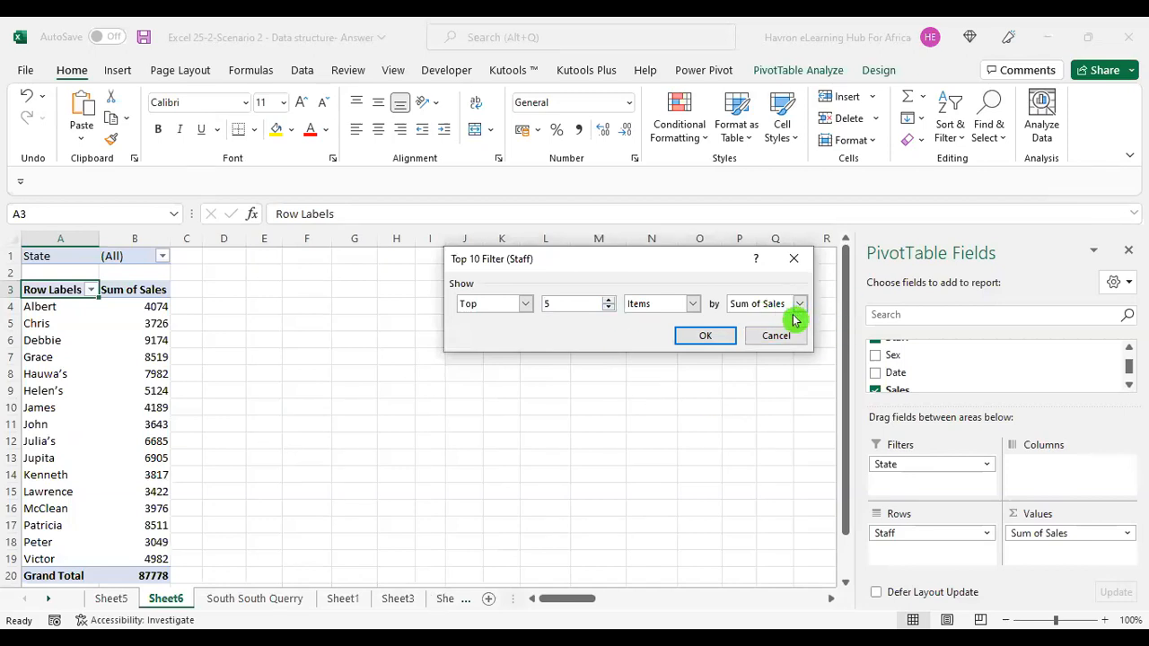
click(709, 338)
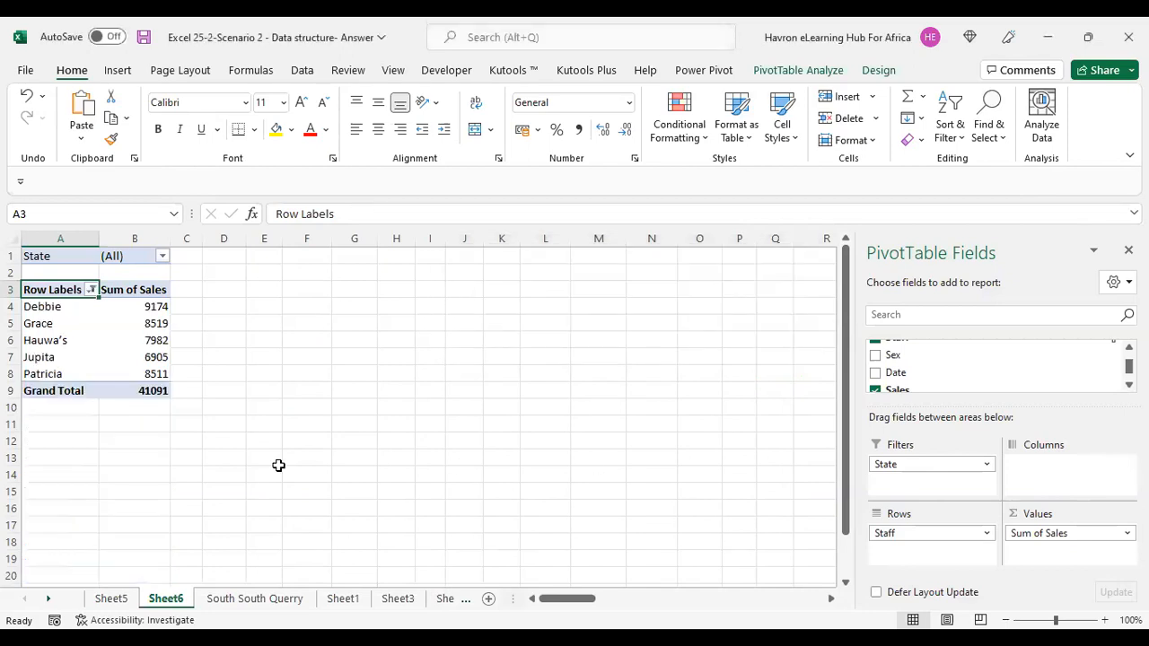
Review the filtered top five staff members and their sales totals.
click(41, 306)
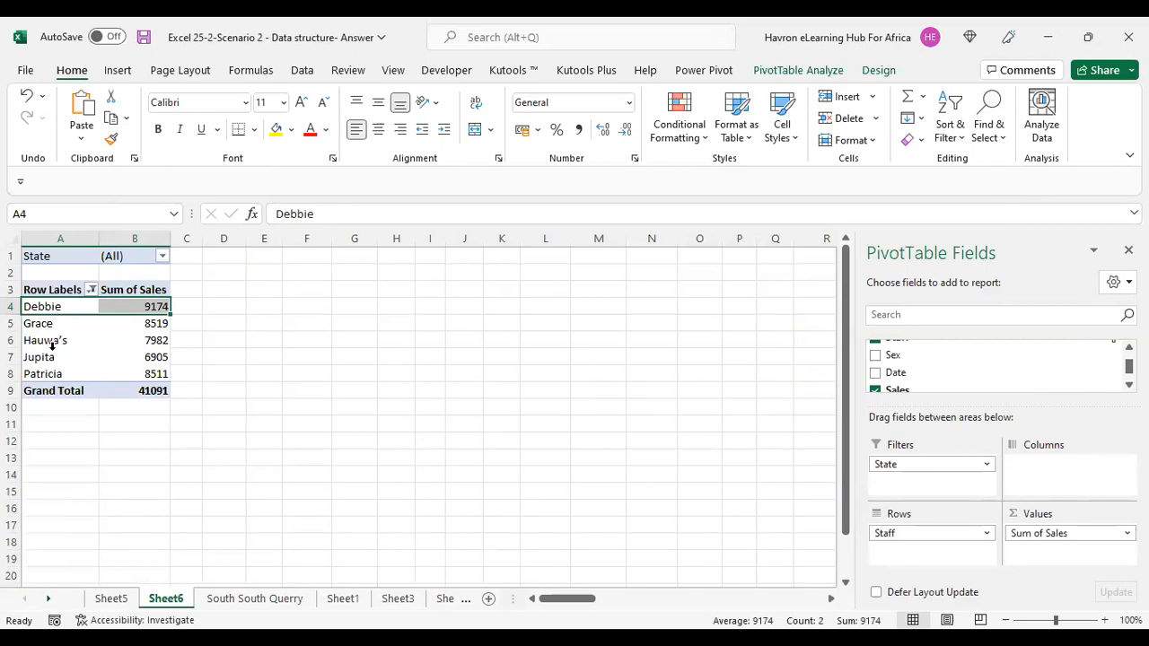
click(41, 325)
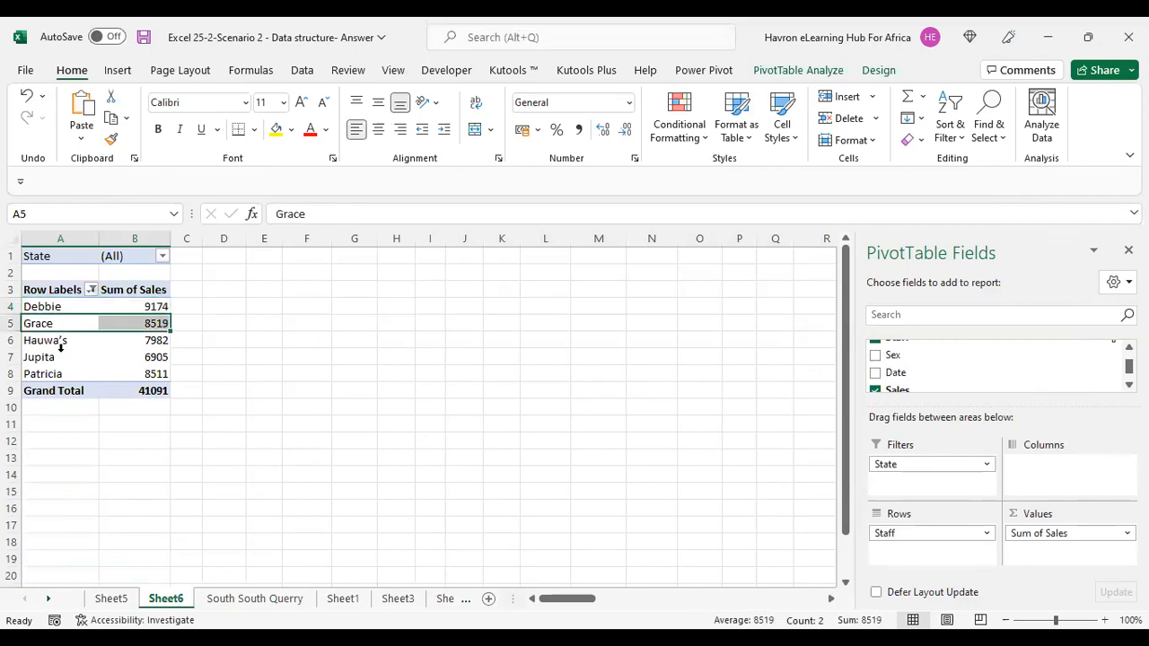
click(37, 342)
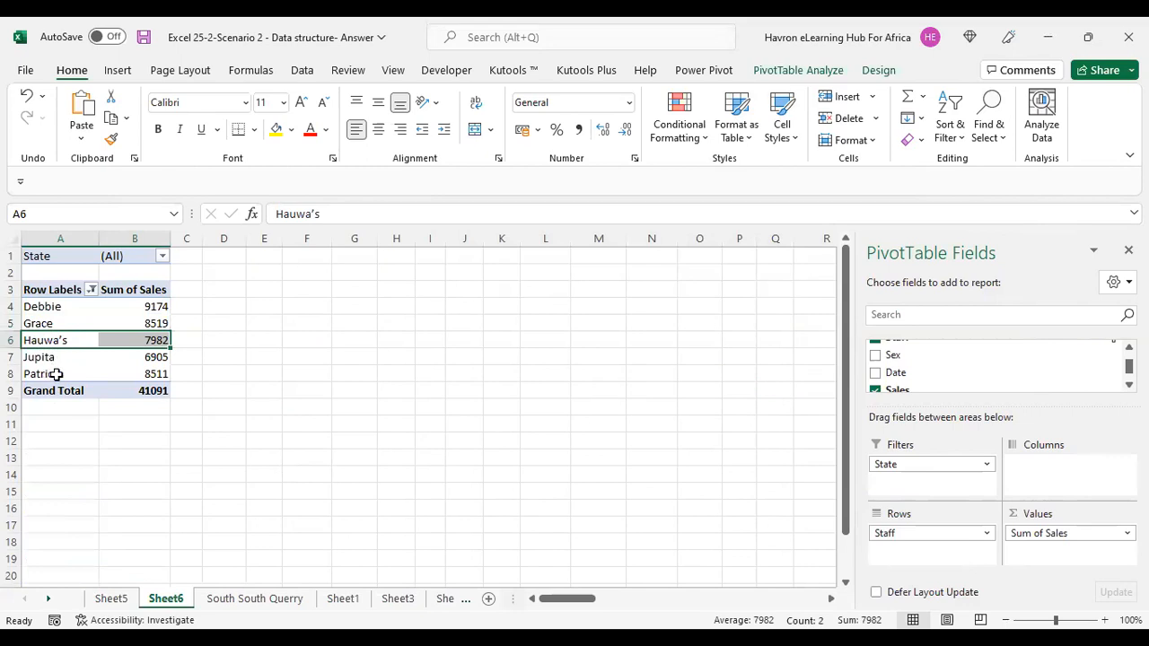
drag(50, 307, 57, 361)
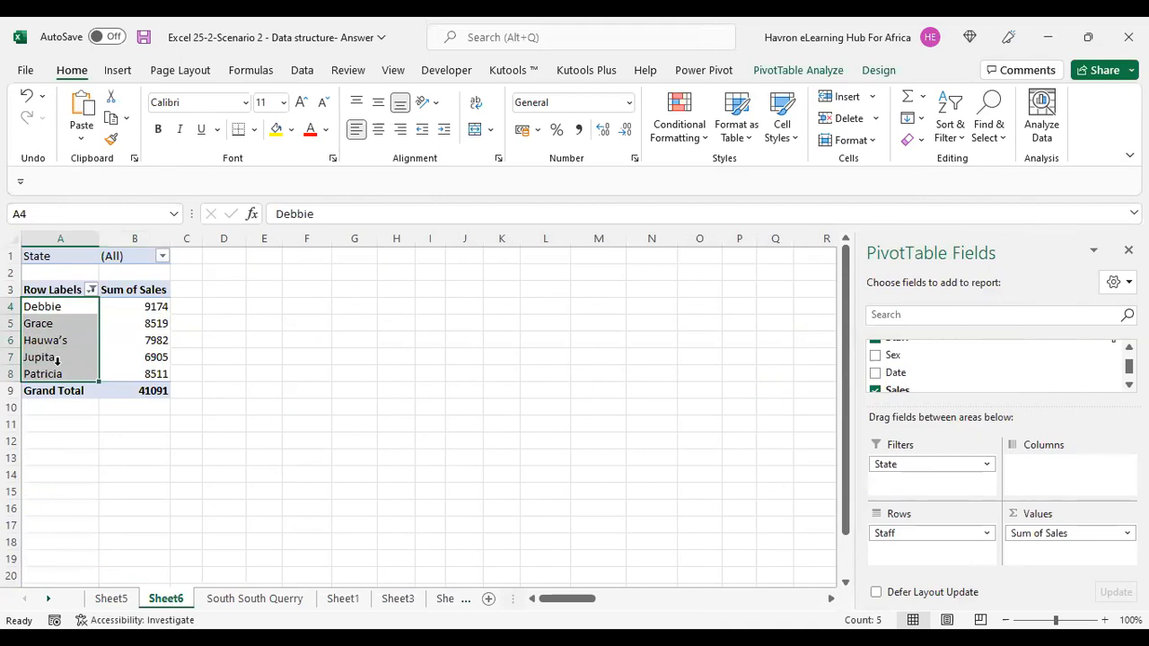
click(142, 306)
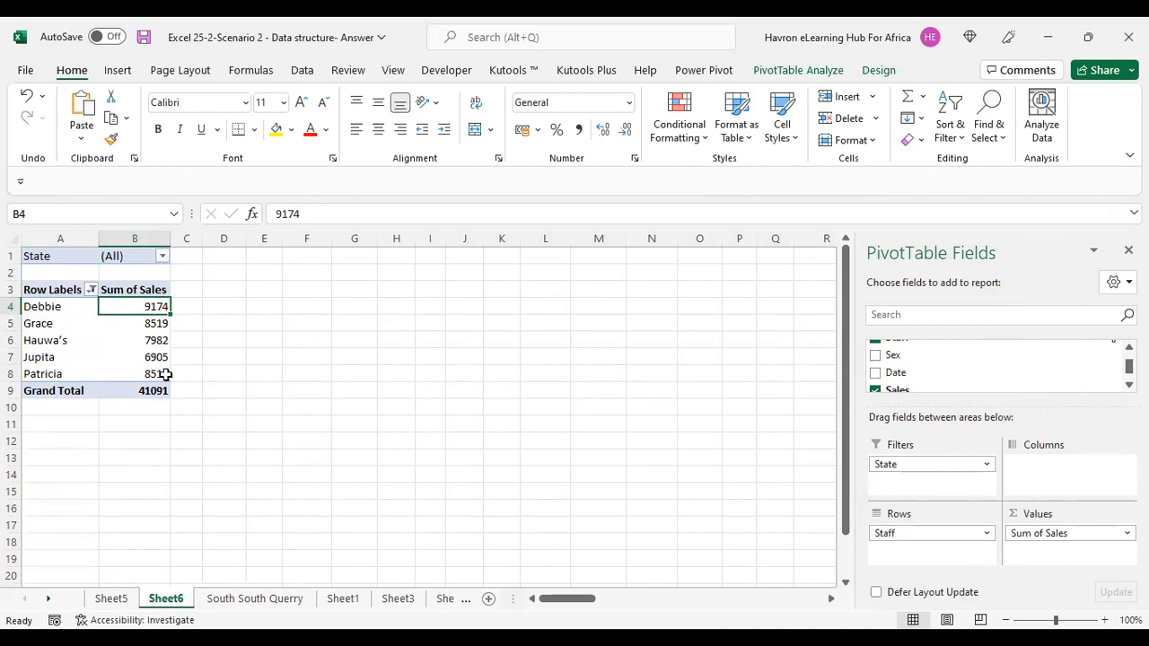
mouse_move(166, 374)
mouse_move(134, 320)
Add the Date field back to the PivotTable columns.
drag(895, 373, 1058, 478)
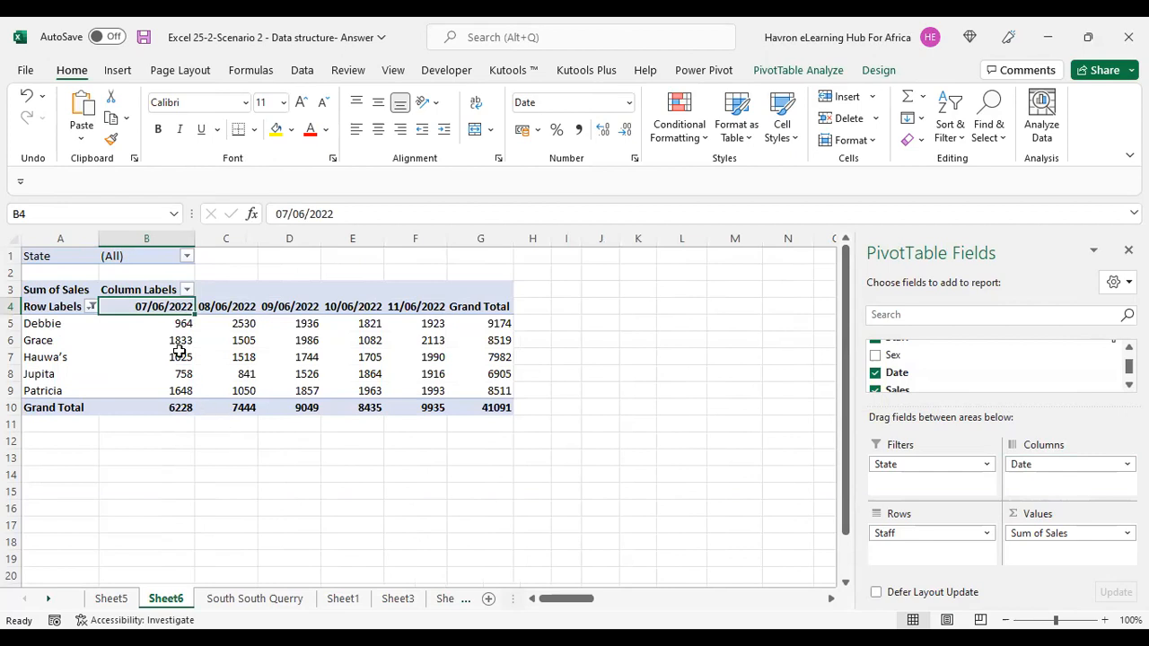
drag(166, 327, 373, 325)
drag(255, 330, 432, 325)
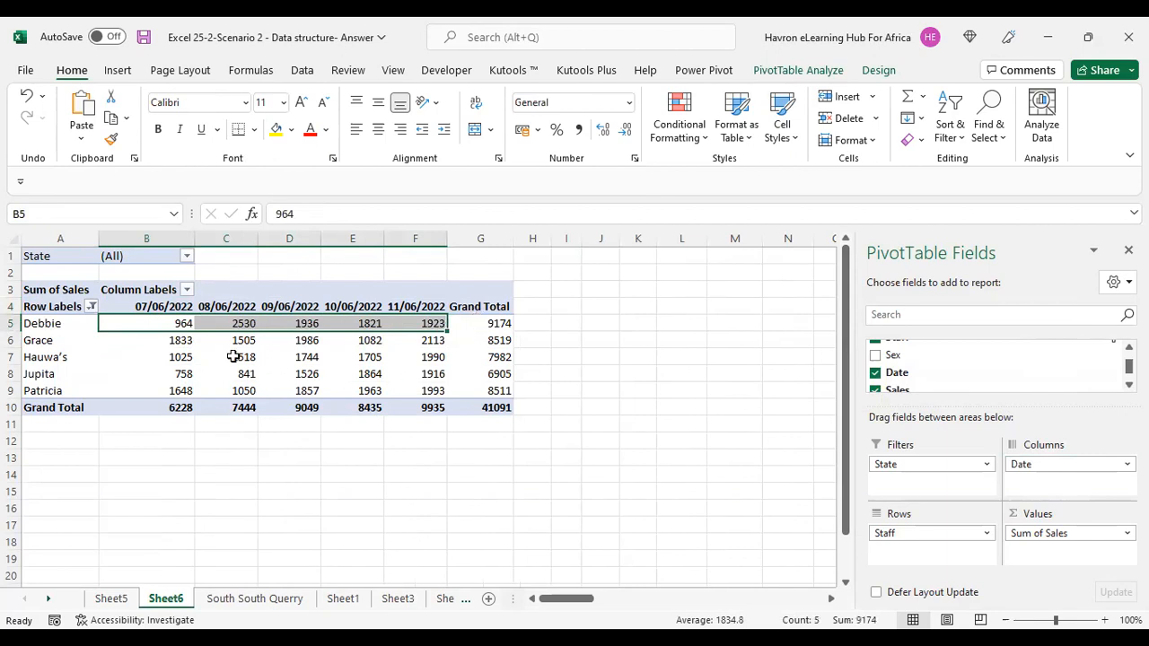
click(176, 324)
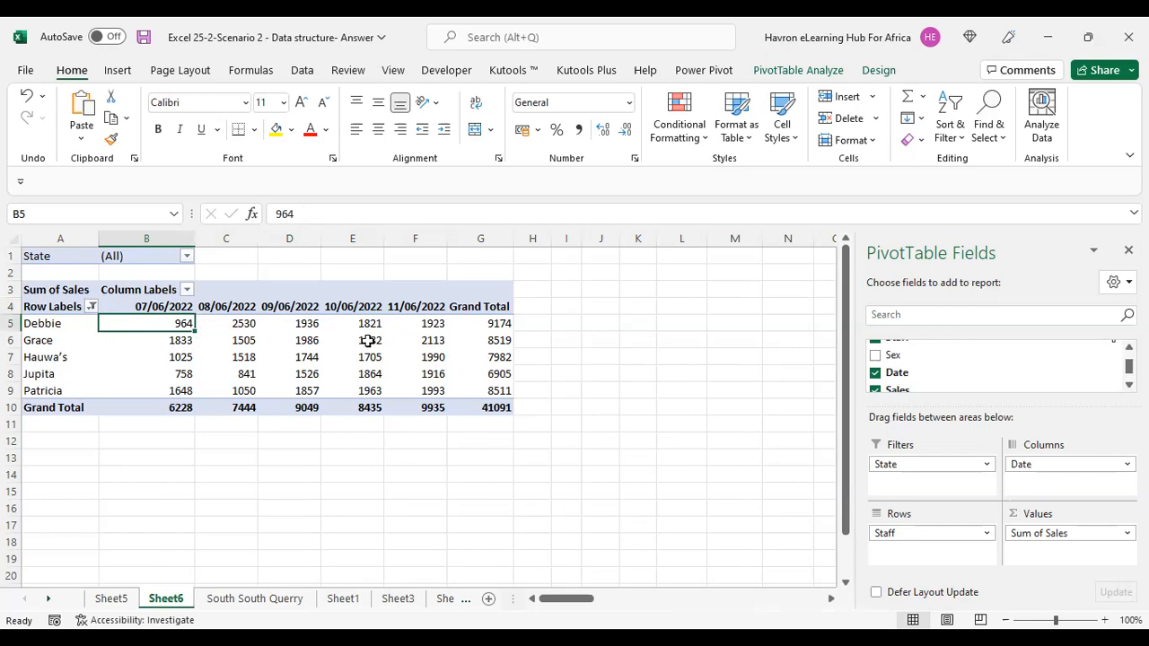
click(182, 355)
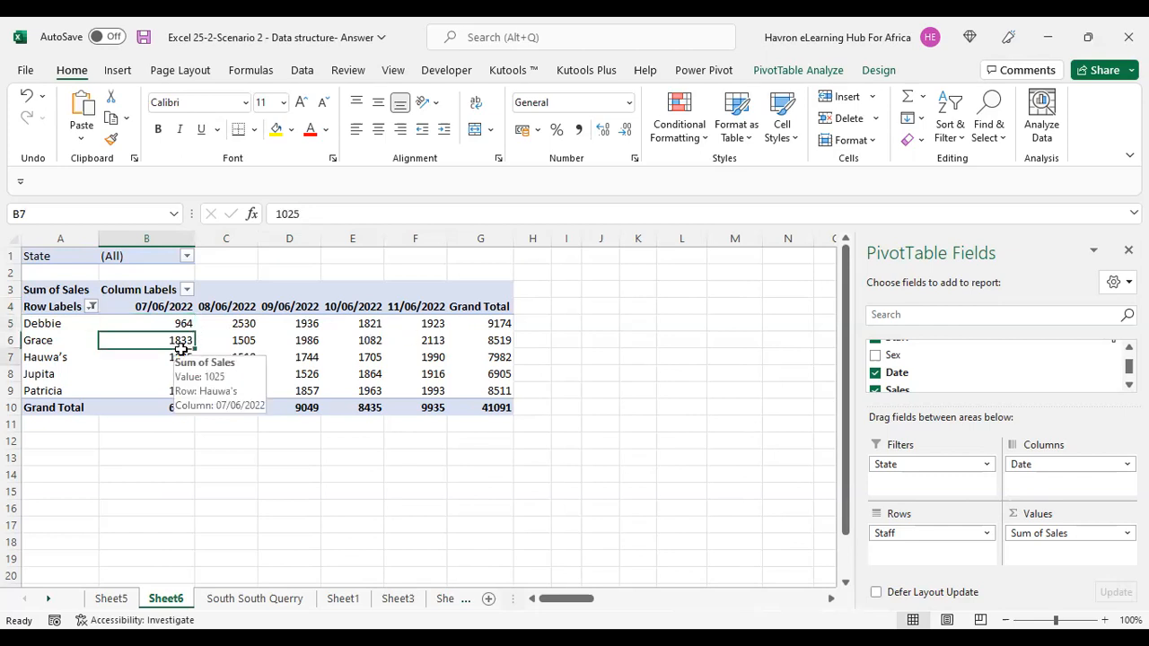
Insert a Line PivotChart from the PivotTable and move it beside the table.
click(117, 72)
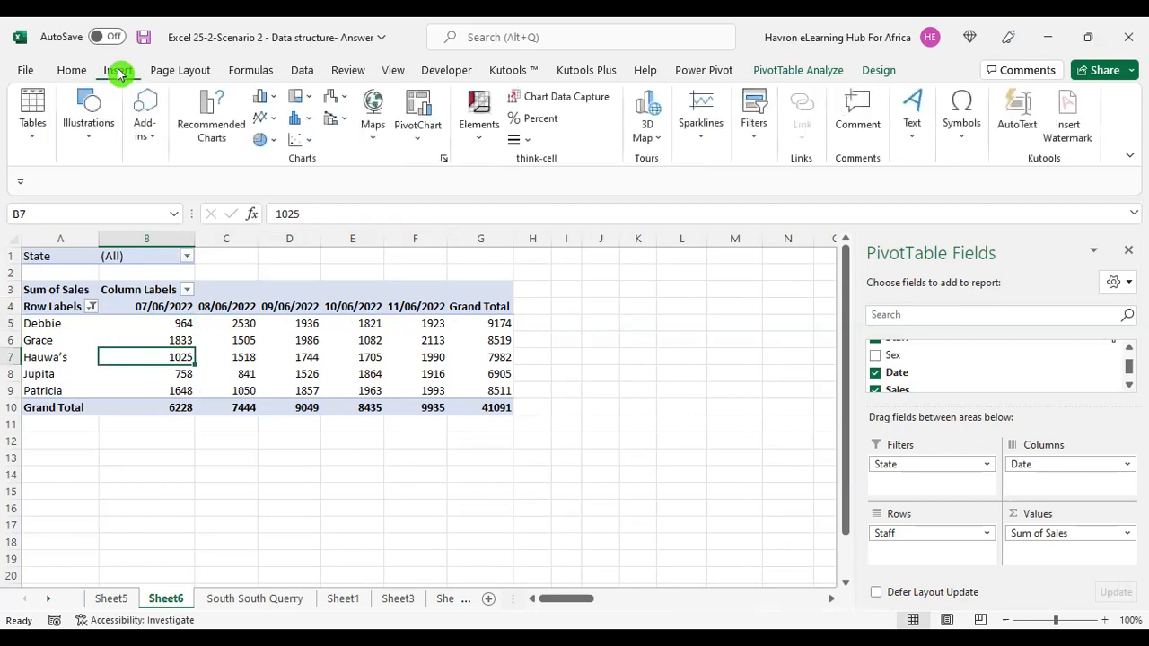
click(418, 109)
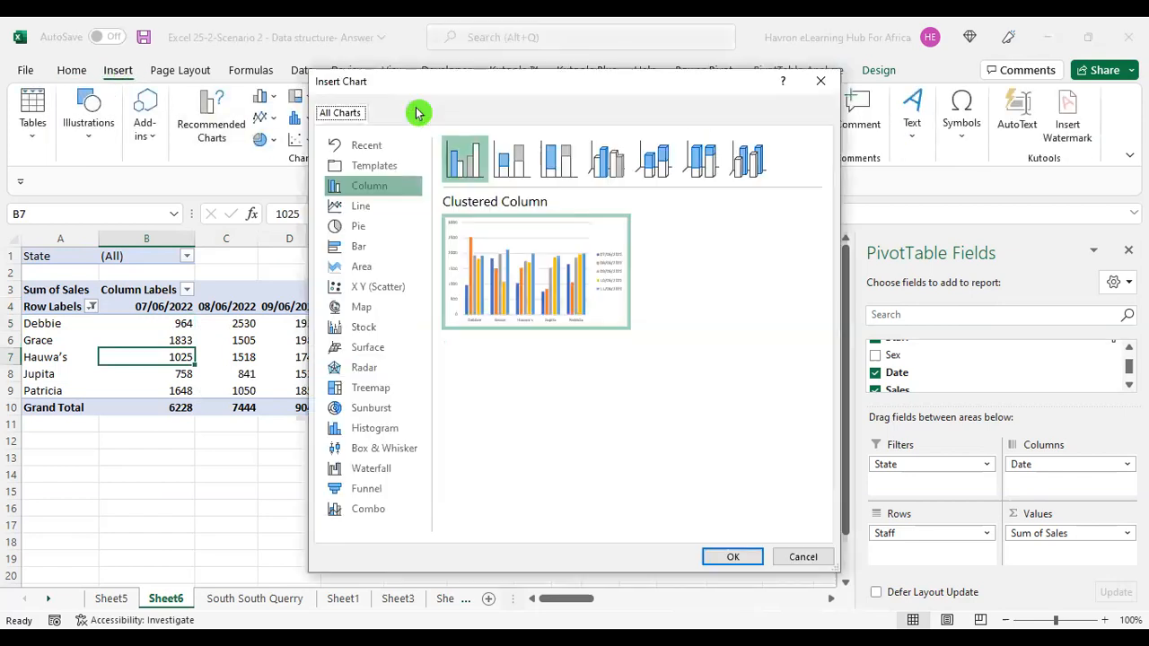
click(378, 214)
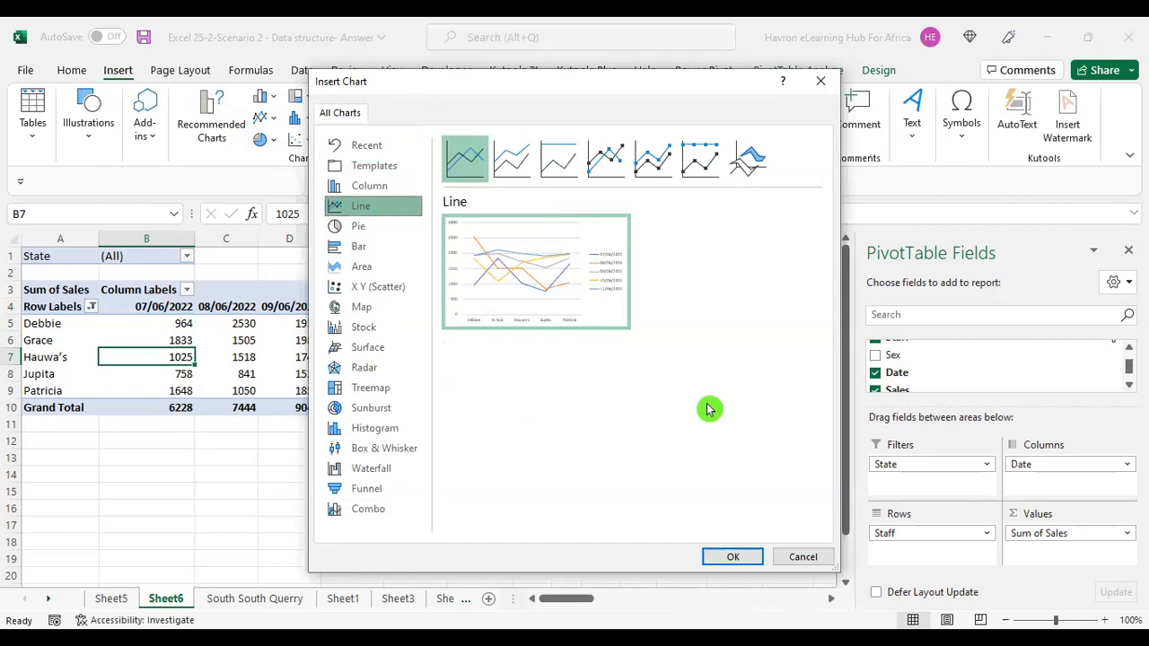
click(734, 561)
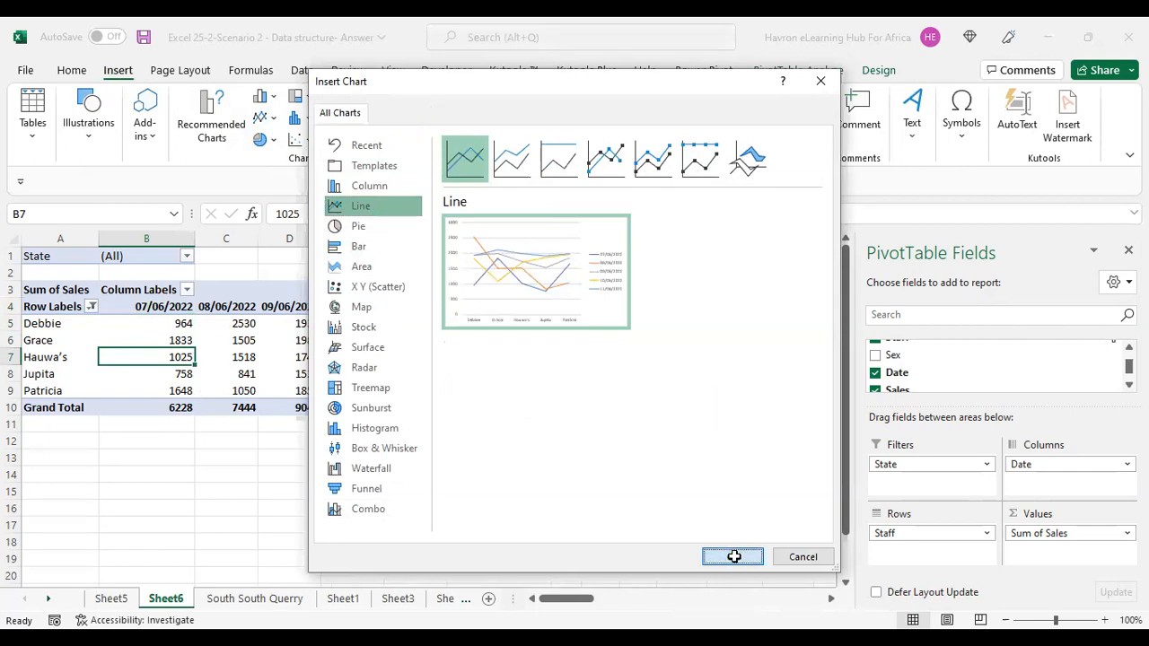
drag(559, 535, 730, 509)
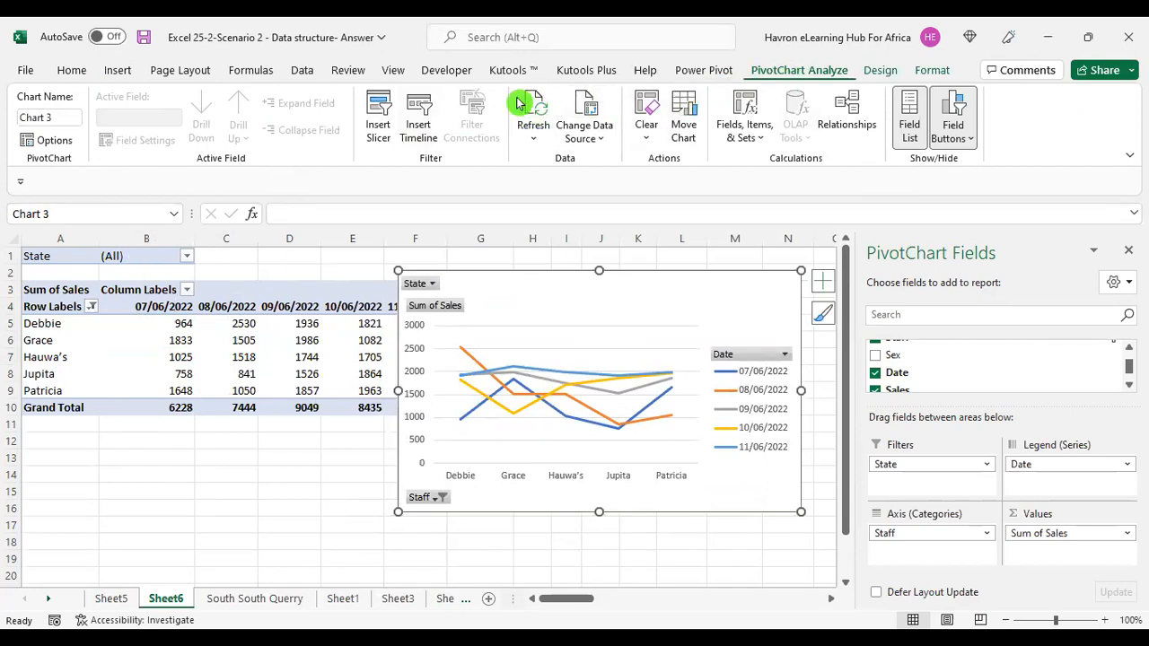
Insert a Staff slicer for the PivotChart and place it beside the table.
click(379, 116)
click(548, 207)
click(620, 498)
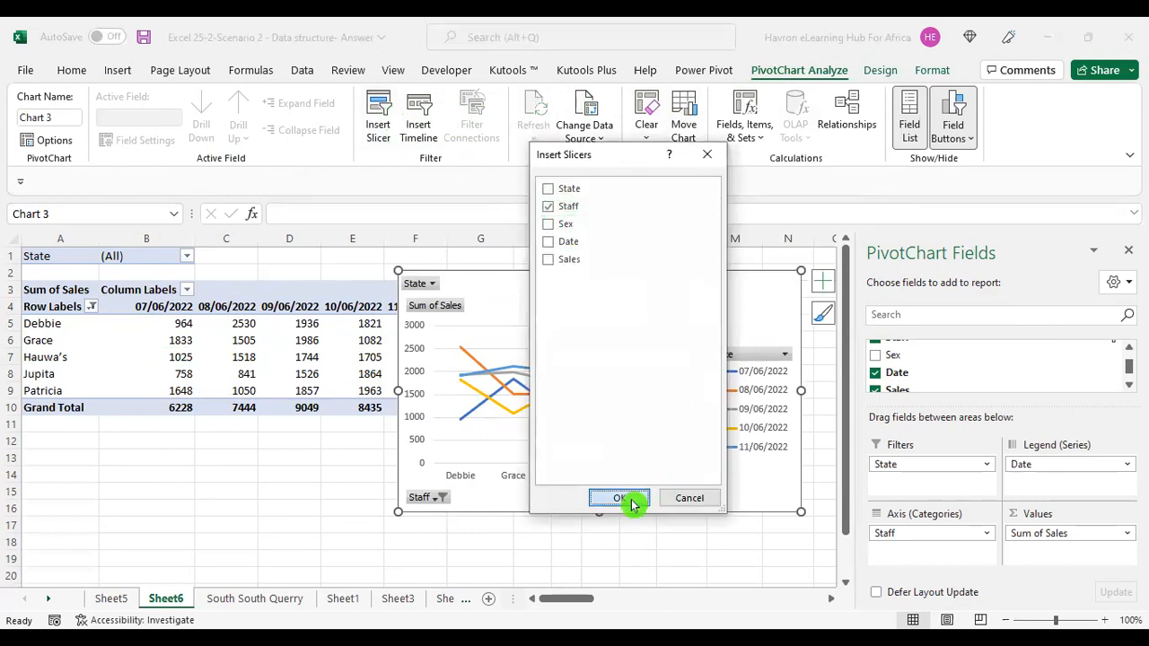
drag(459, 318, 48, 346)
Filter with the Staff slicer on Albert, then show all staff again and move the slicer lower.
click(95, 360)
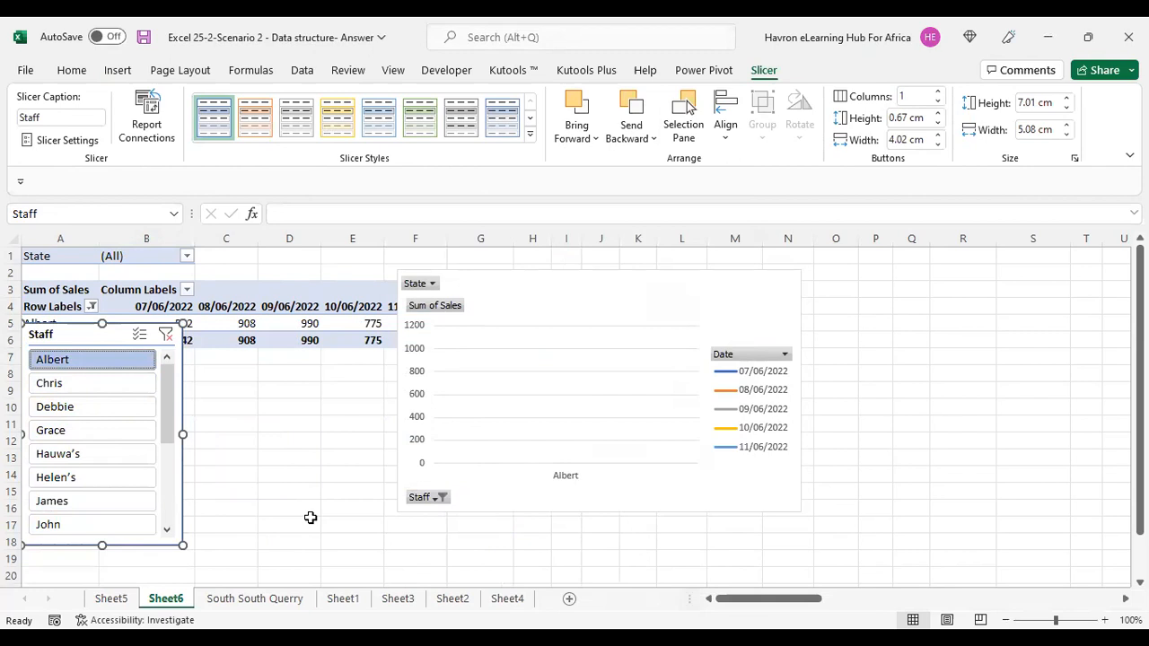
drag(89, 336, 78, 374)
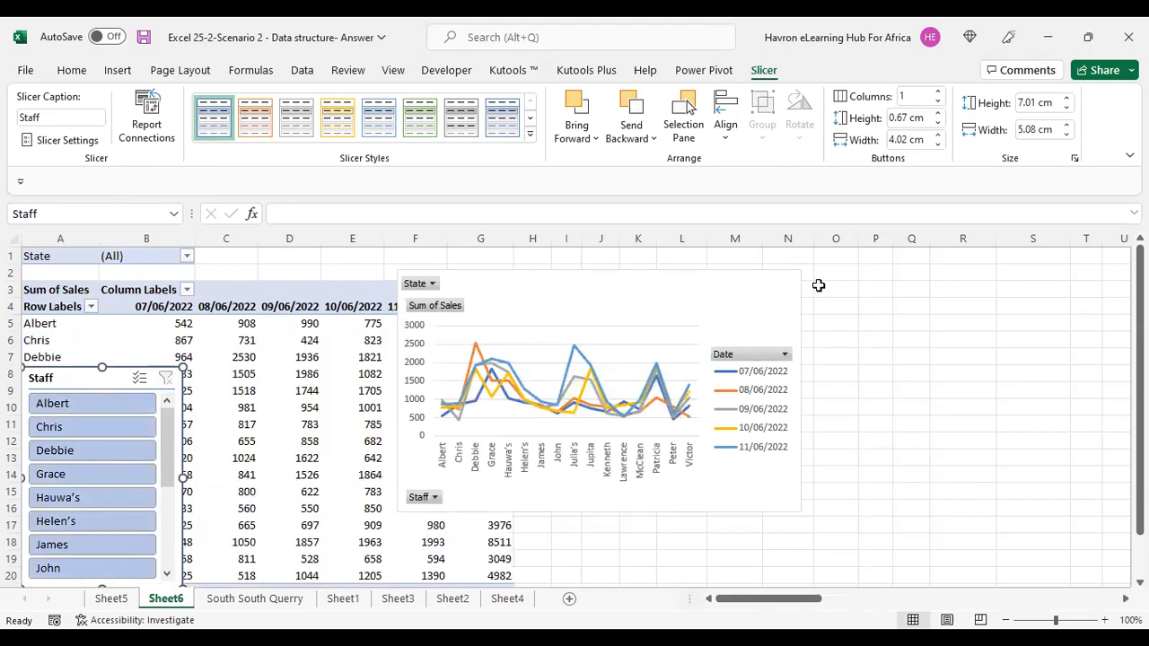
Switch the PivotChart's rows and columns so staff become the series and dates the axis.
mouse_move(599, 394)
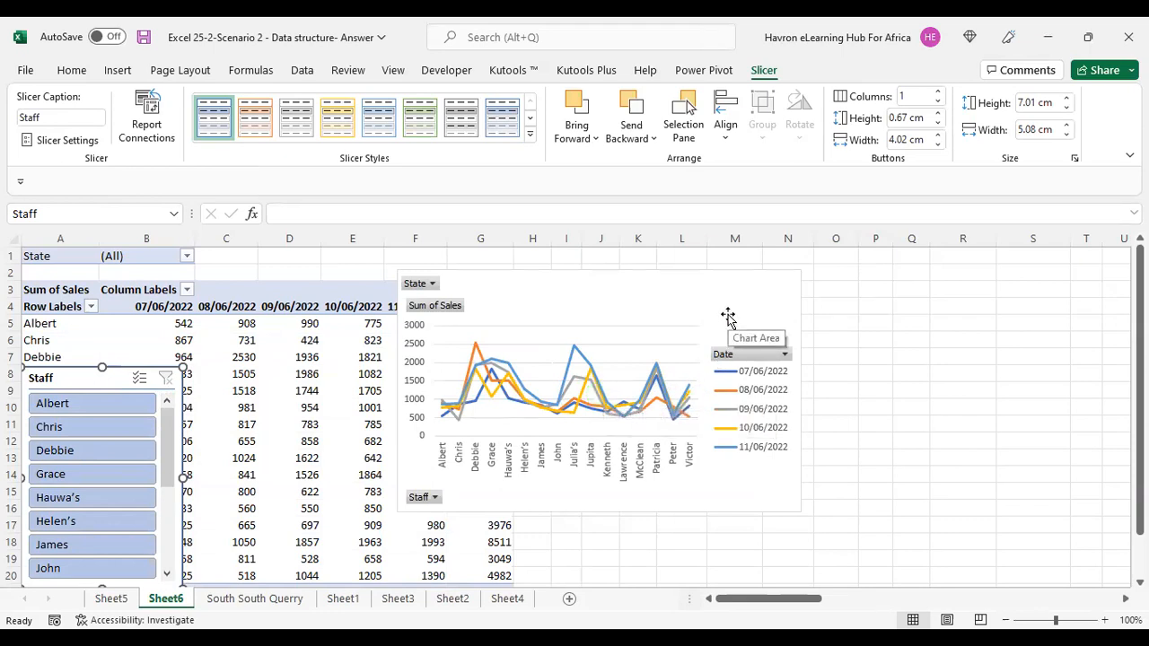
click(592, 393)
right_click(601, 386)
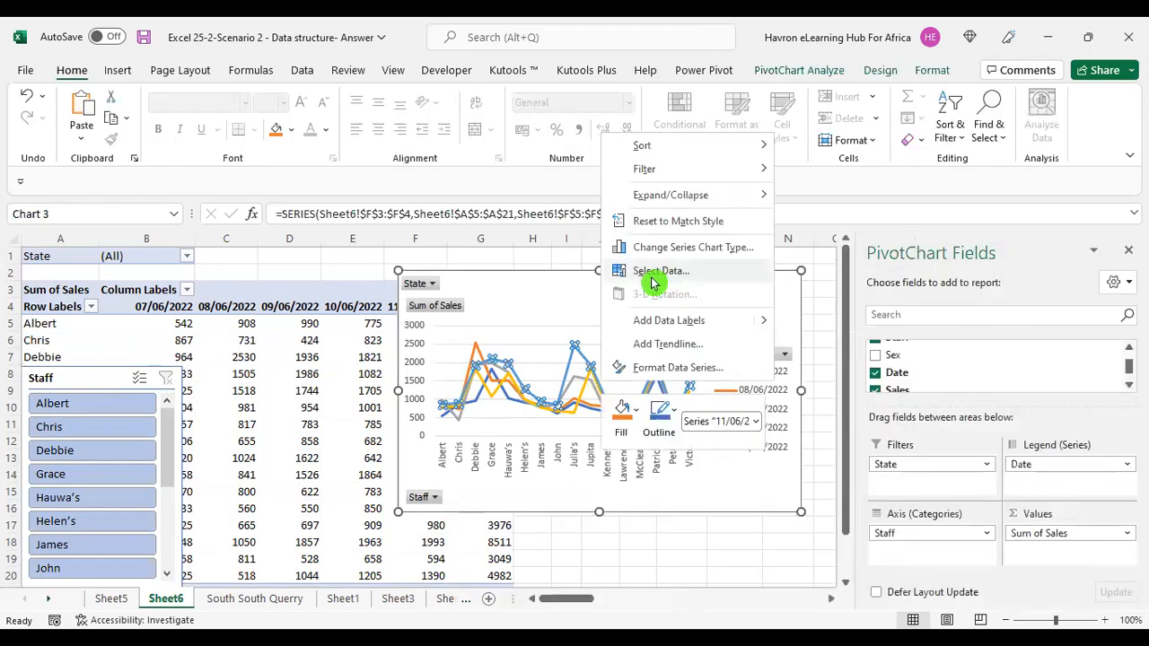
click(653, 283)
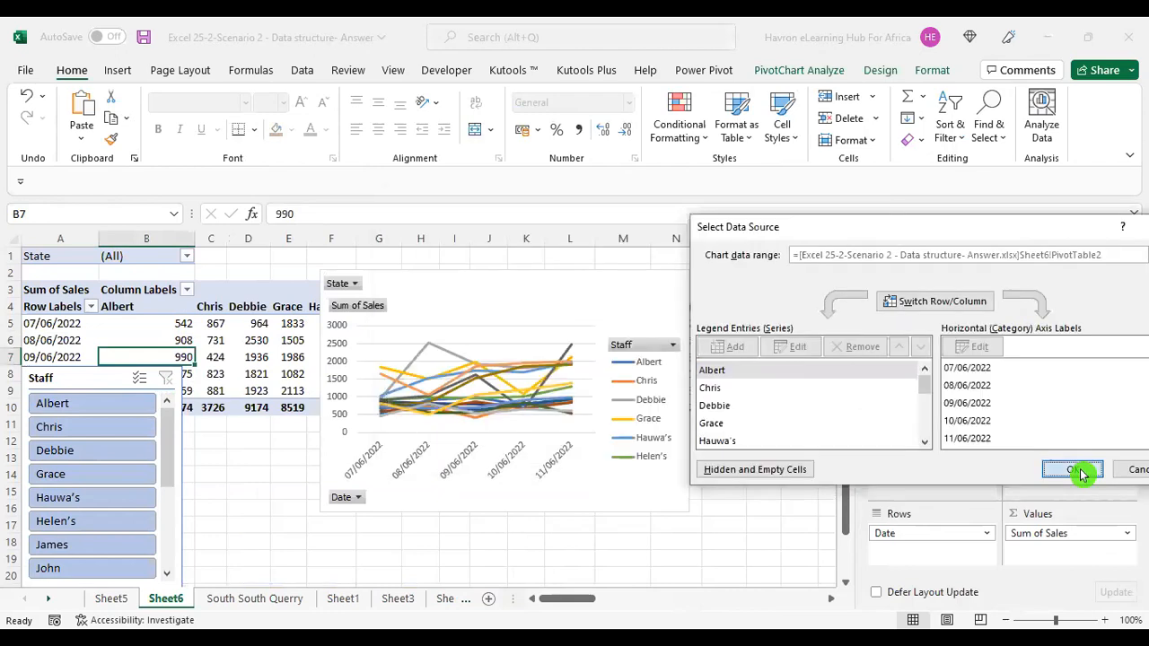
click(1074, 469)
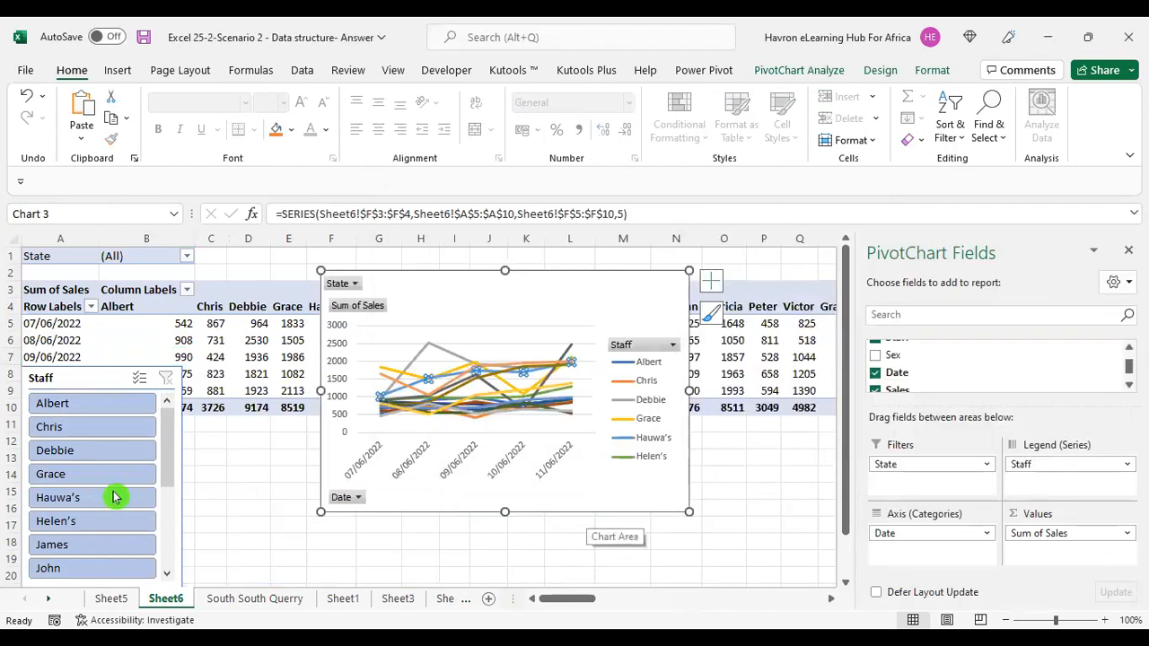
Filter the chart with the Staff slicer on Albert, Chris and Debbie in turn.
click(63, 409)
click(76, 429)
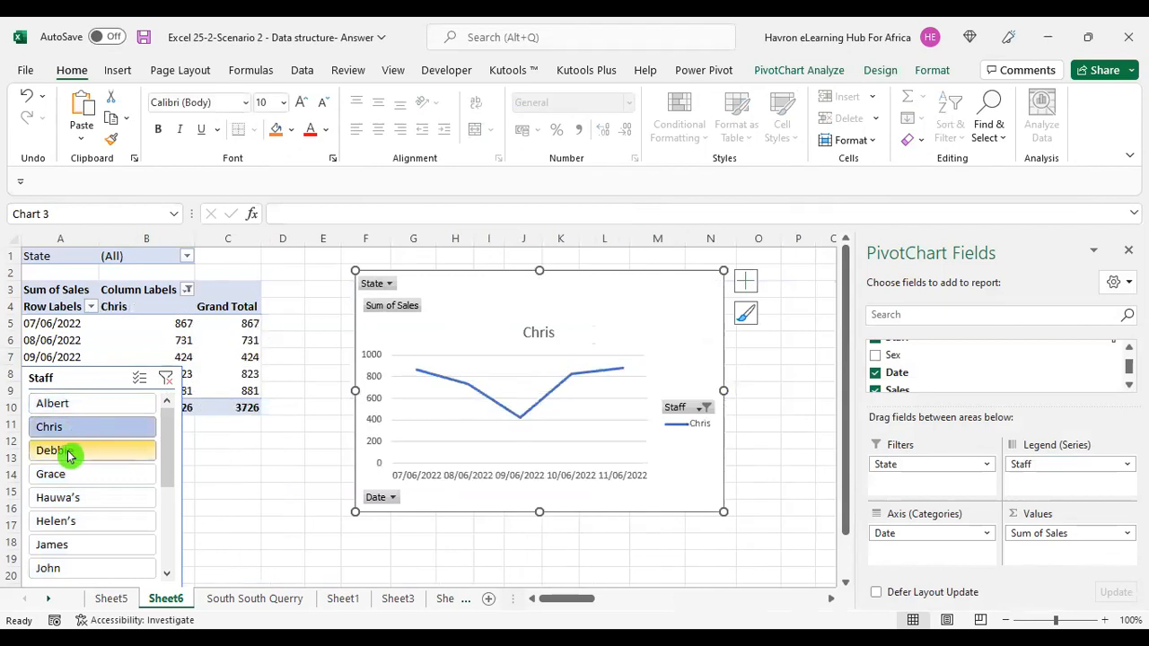
click(69, 450)
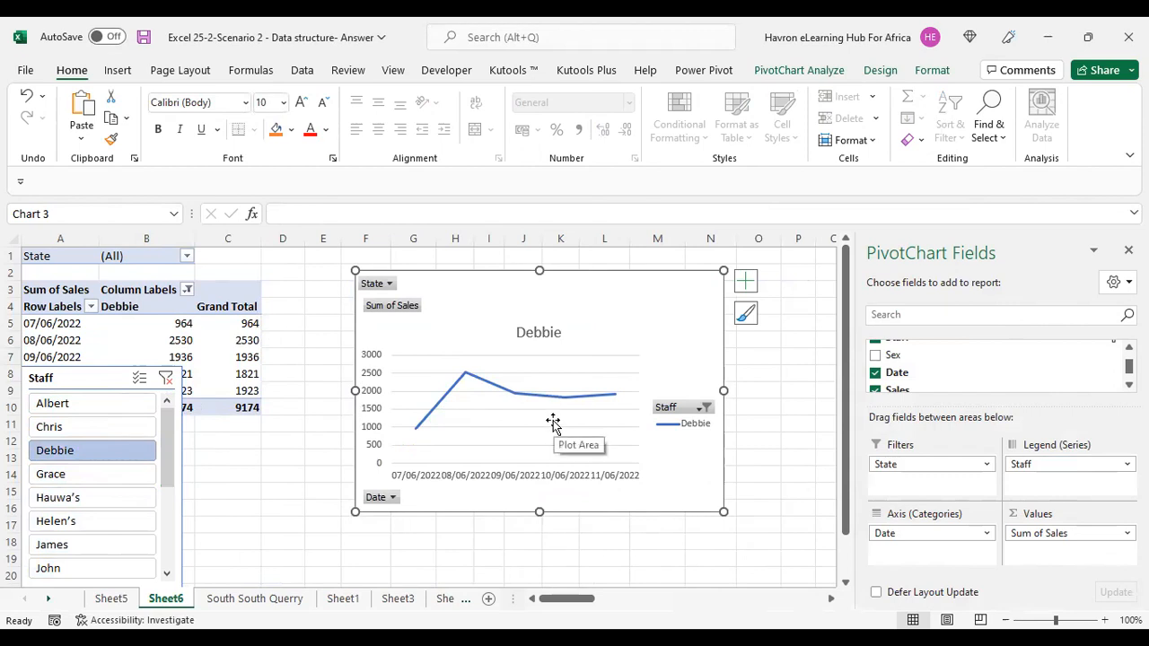
Try to change the Debbie series chart type to Line with Markers.
click(531, 398)
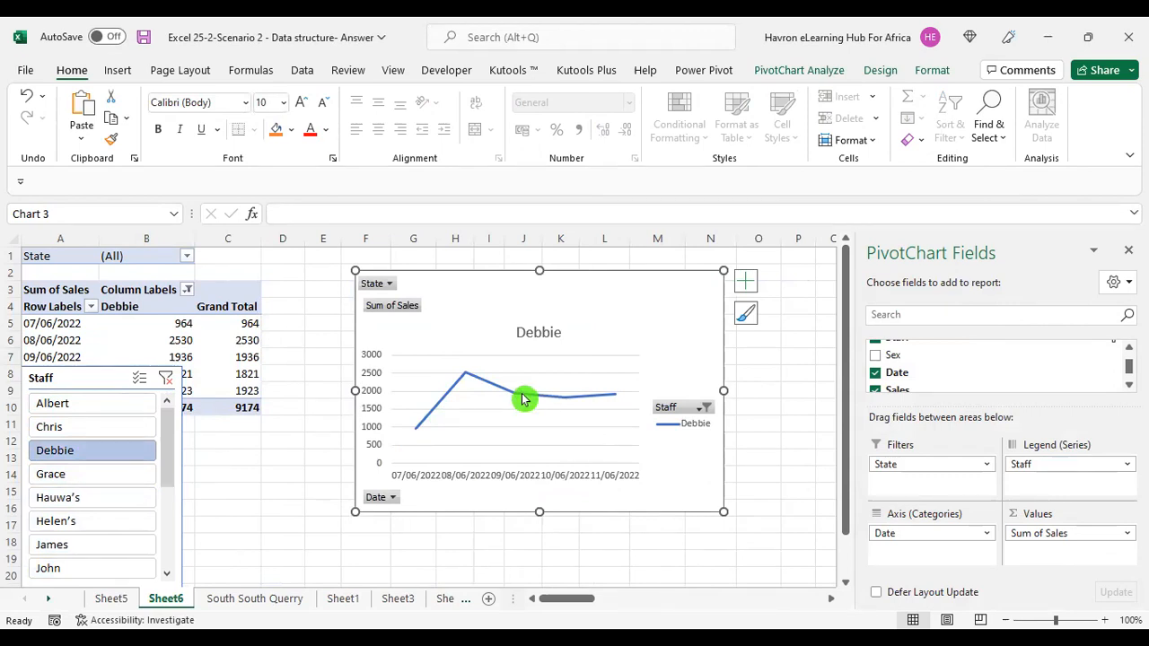
right_click(524, 398)
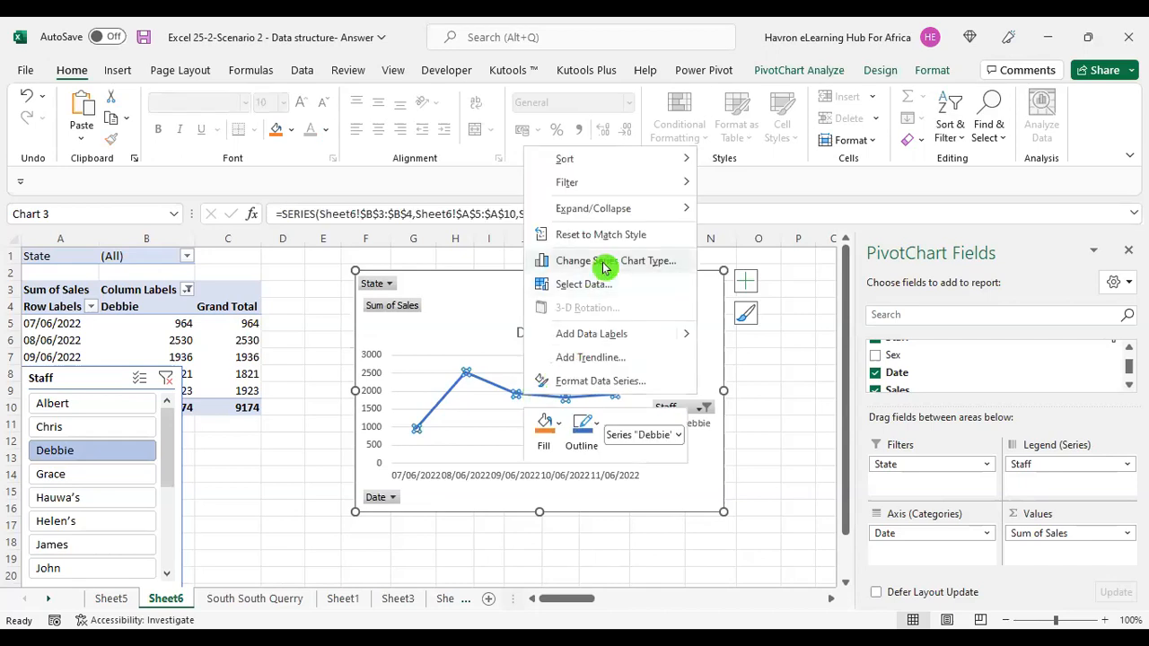
click(541, 264)
click(624, 171)
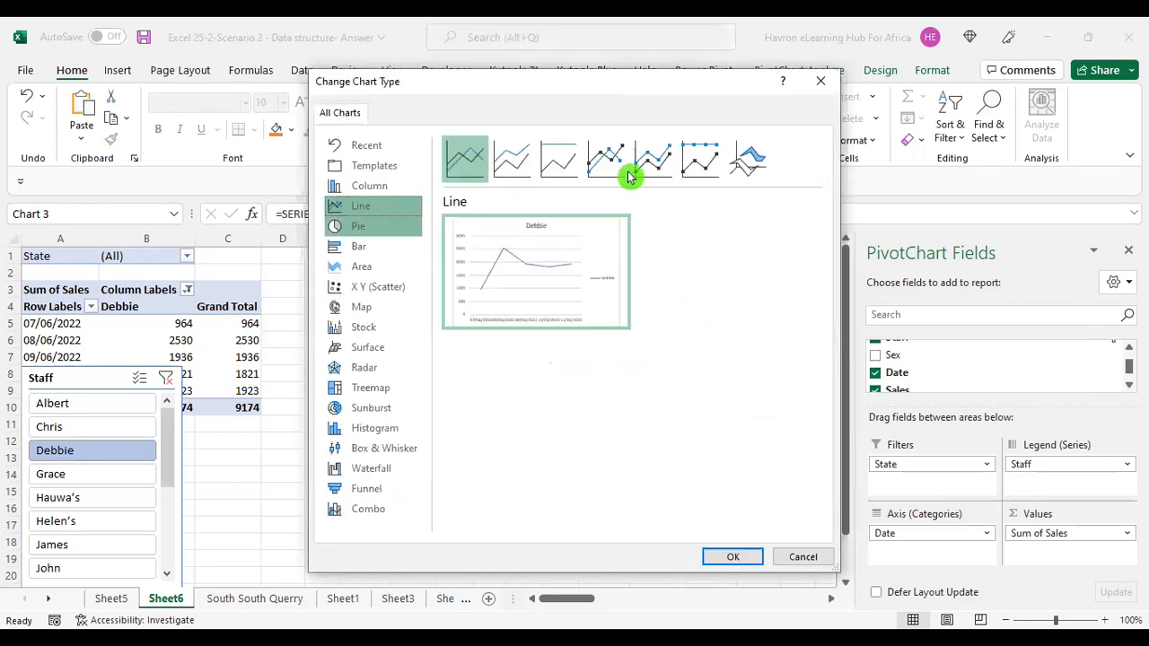
click(738, 557)
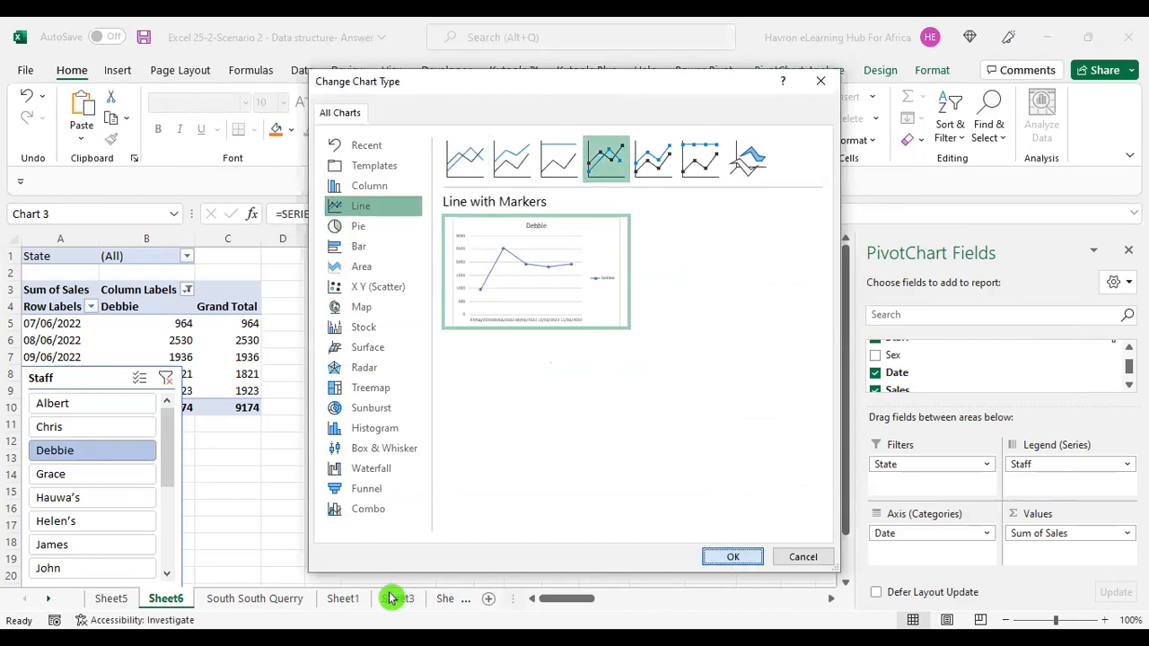
Filter the Staff slicer on Albert and then on Chris, and check the PivotTable values.
click(55, 406)
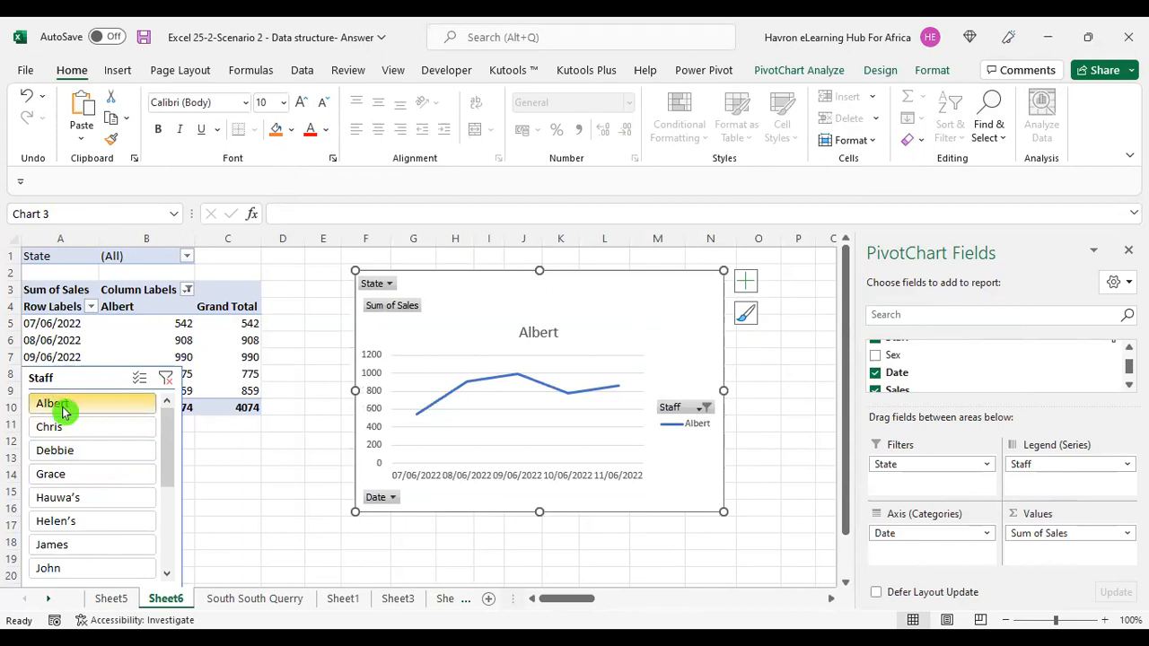
click(63, 424)
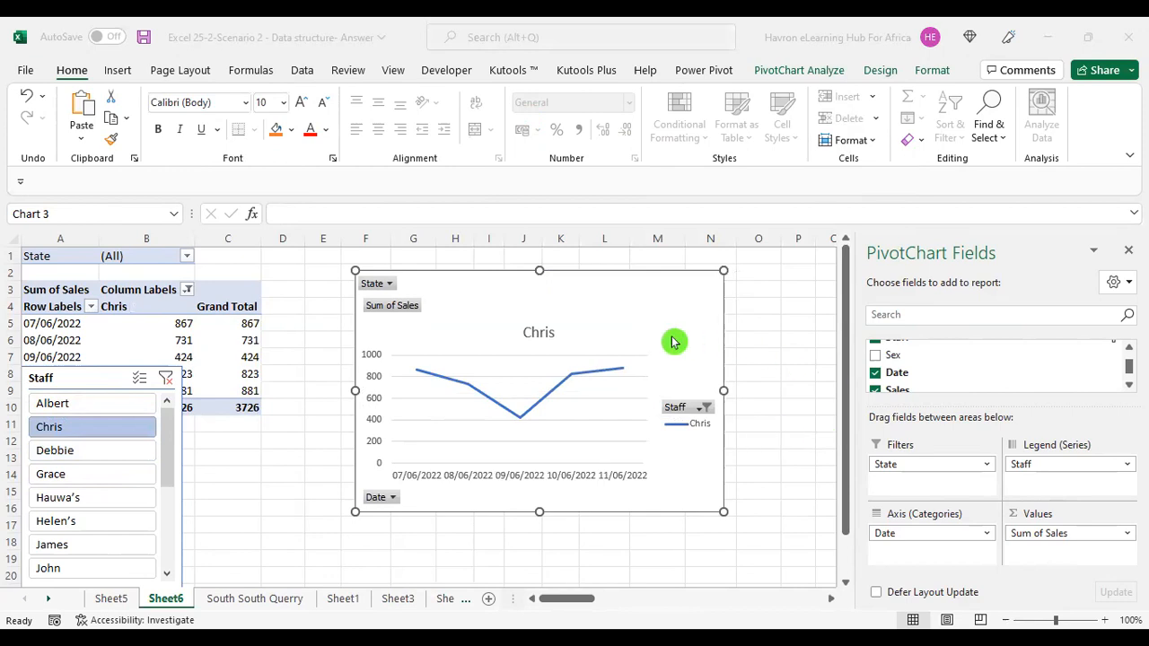
click(567, 272)
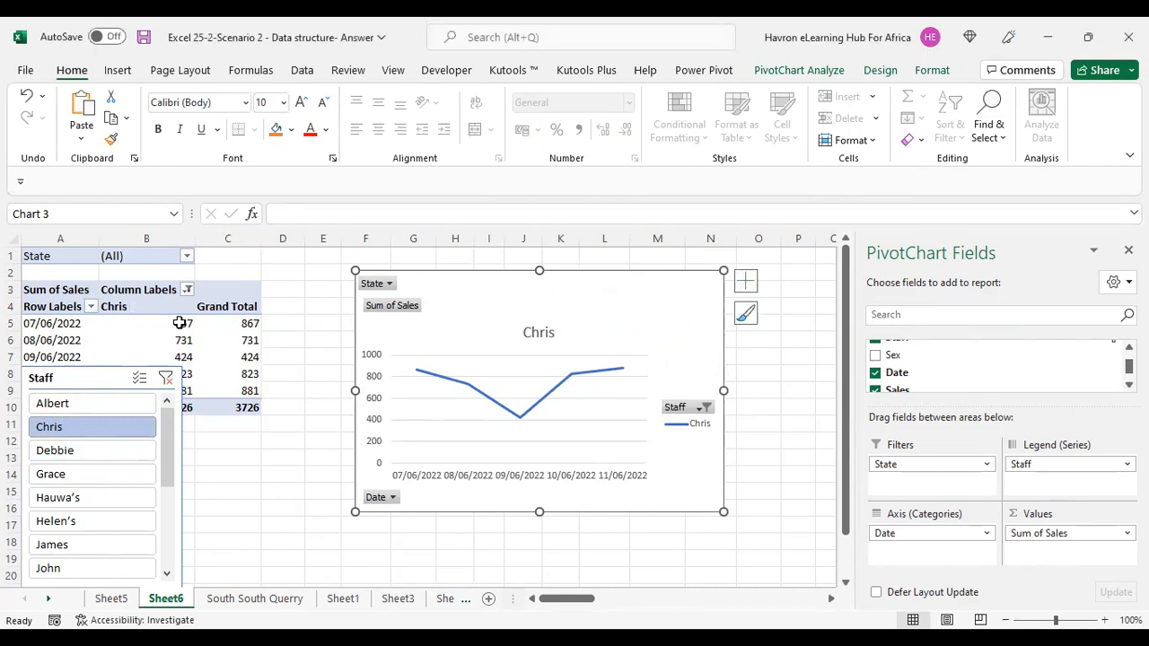
click(148, 325)
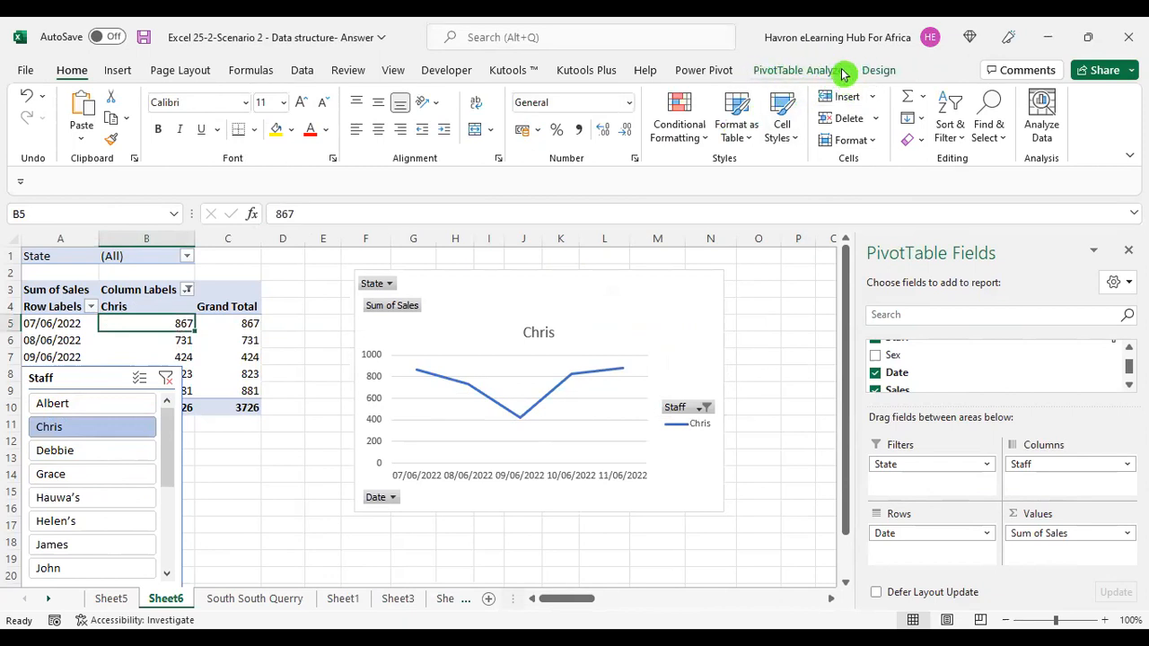
click(791, 321)
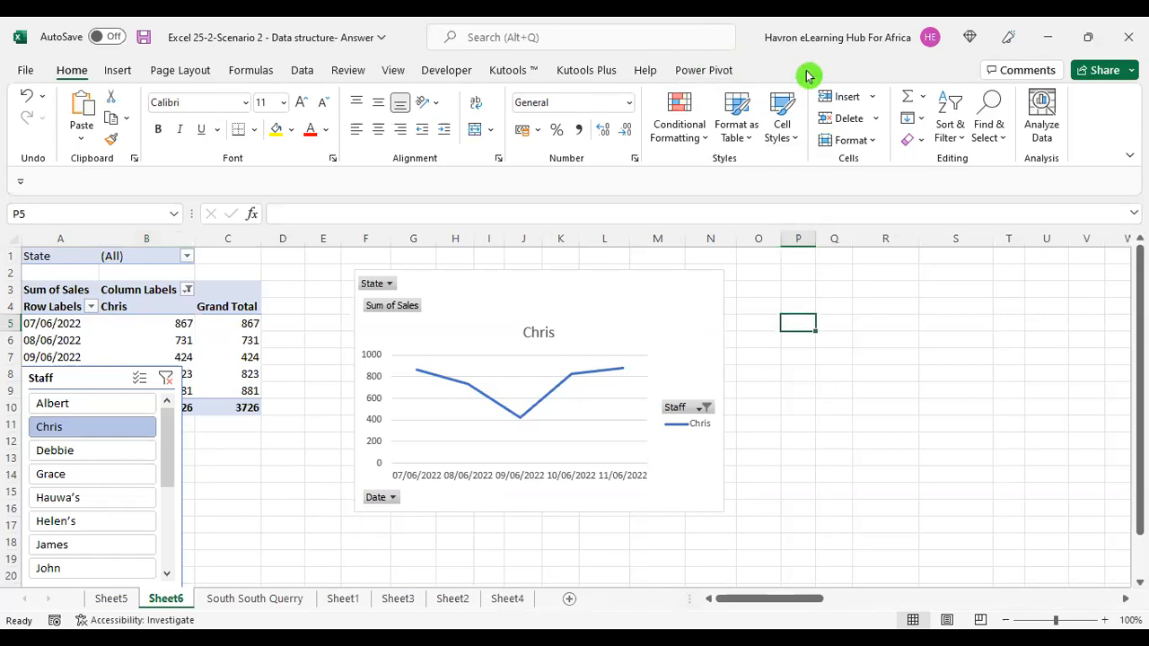
click(219, 340)
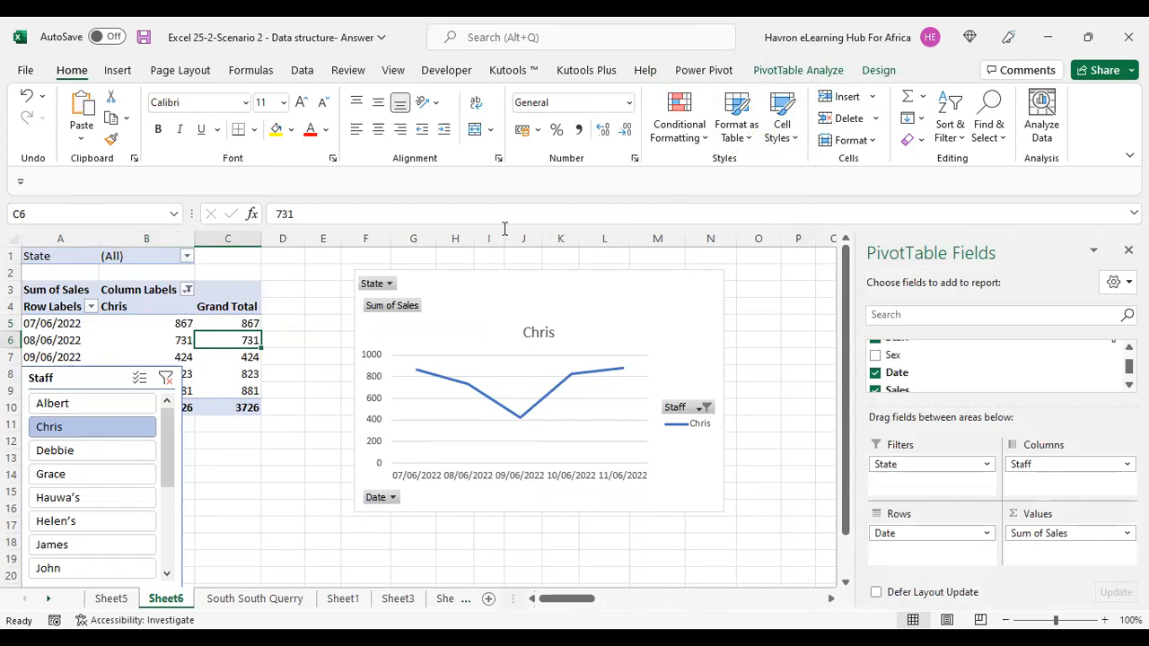
click(807, 71)
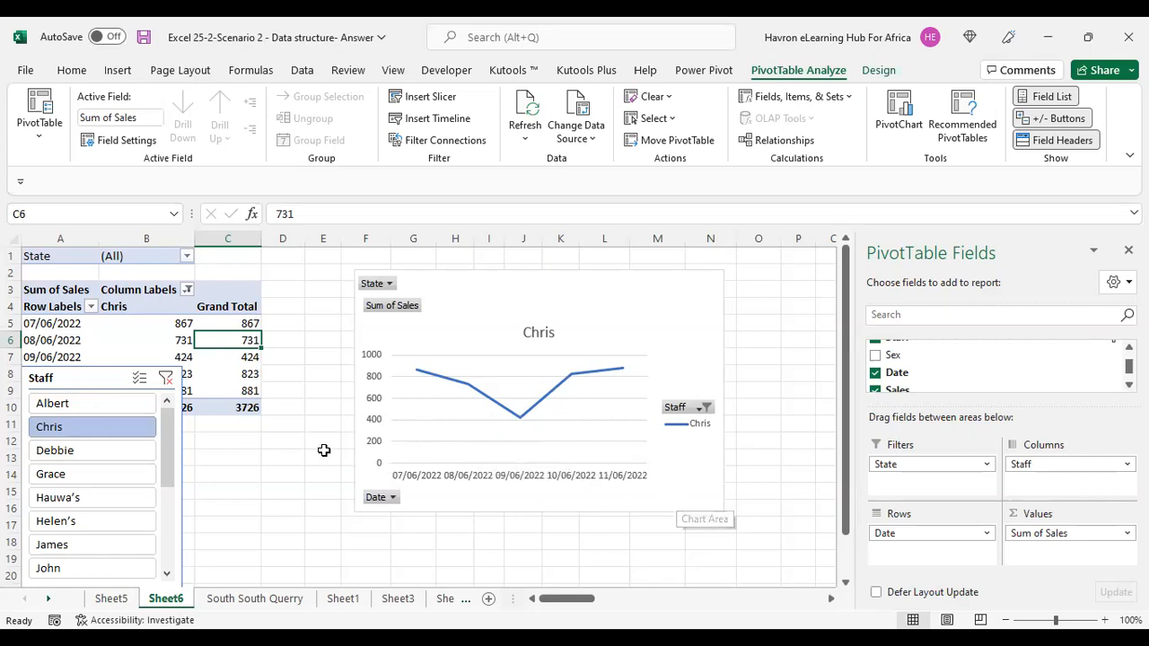
Delete the PivotChart and move the Staff slicer beside the PivotTable.
click(541, 275)
key(Delete)
drag(108, 382, 580, 325)
Insert a Line with Markers chart from the PivotTable and move it over the table below the State filter.
click(94, 340)
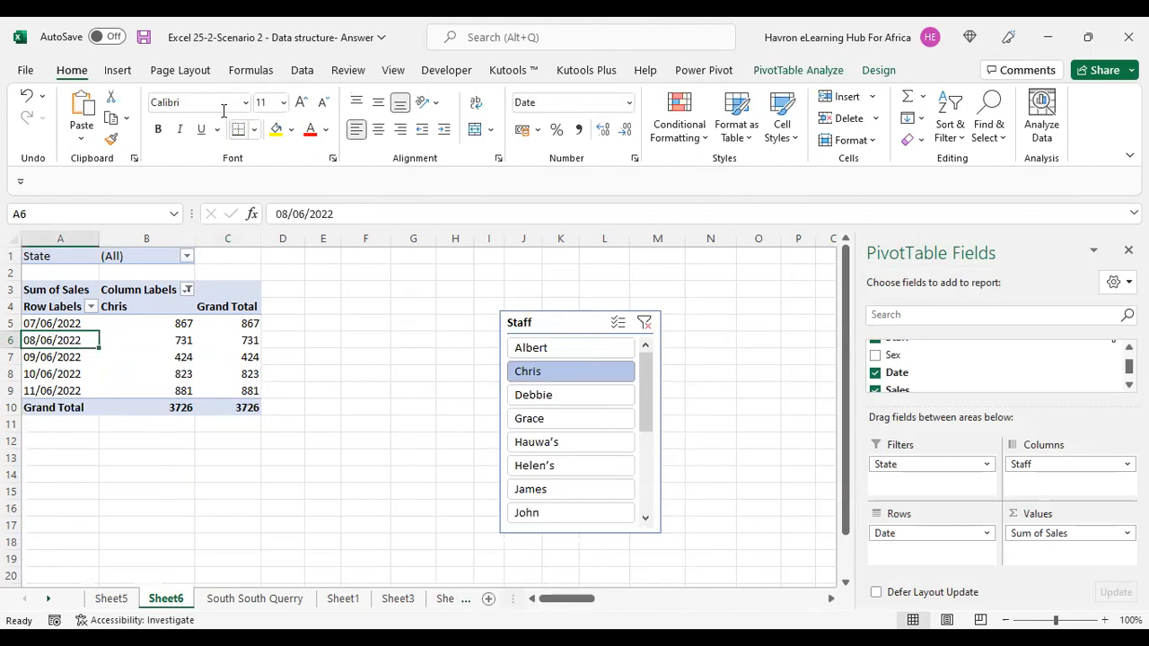
click(118, 73)
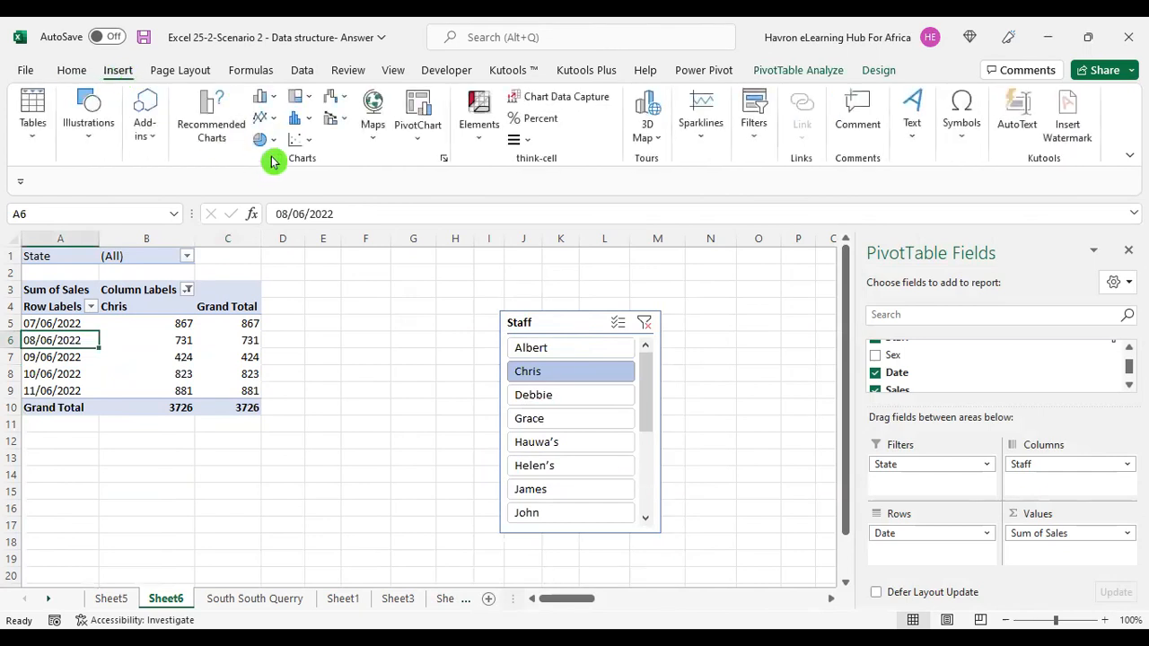
click(276, 125)
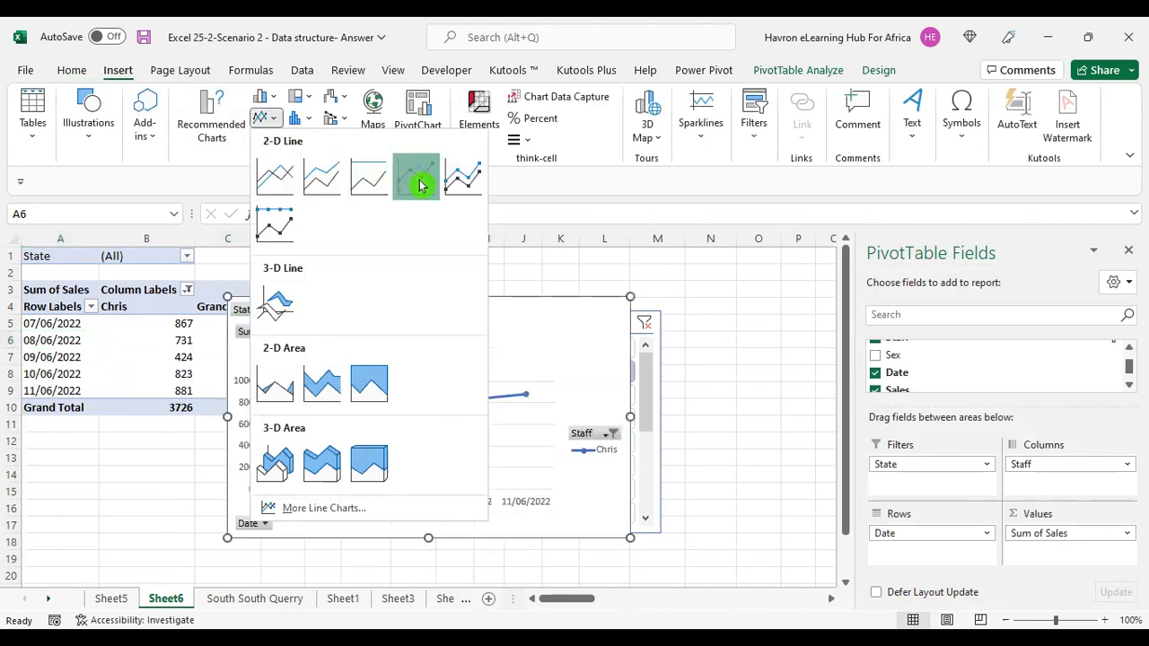
click(418, 185)
drag(467, 302, 262, 290)
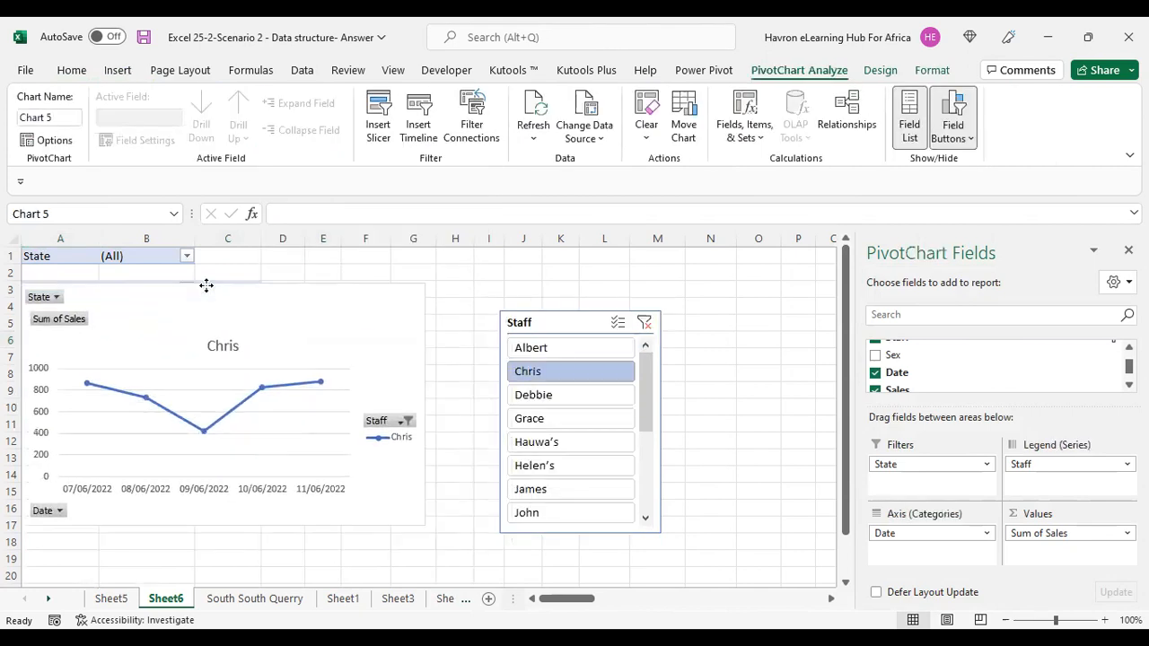
Filter the new chart with the Staff slicer on Albert, Chris, Debbie and Albert in turn.
click(547, 350)
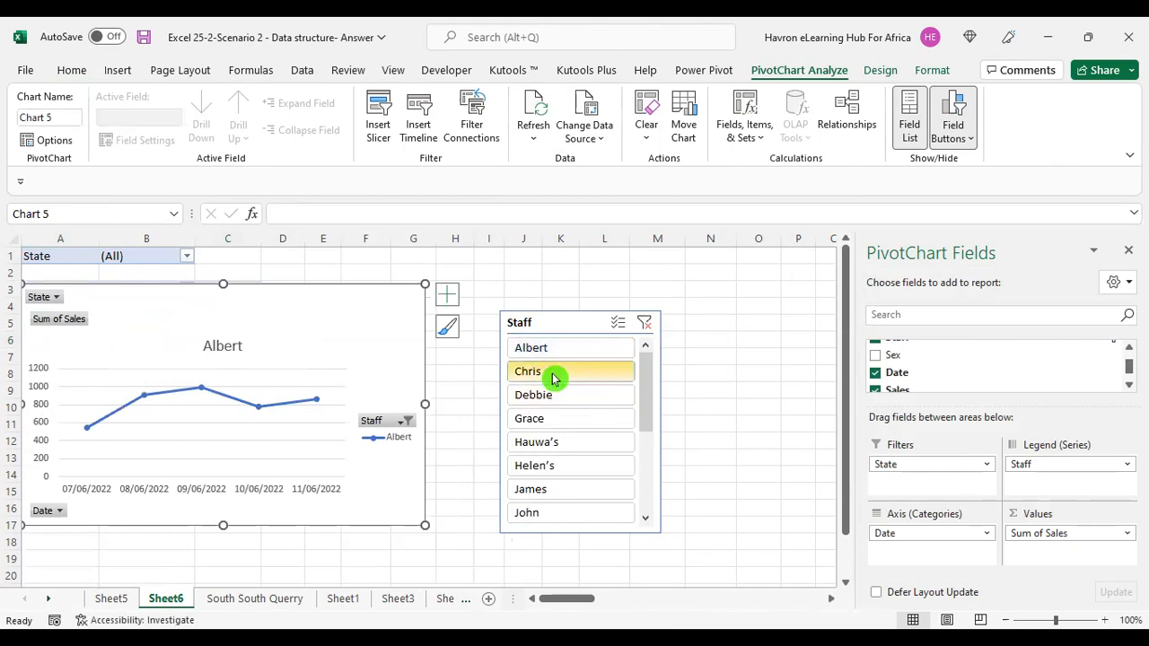
click(552, 378)
click(551, 400)
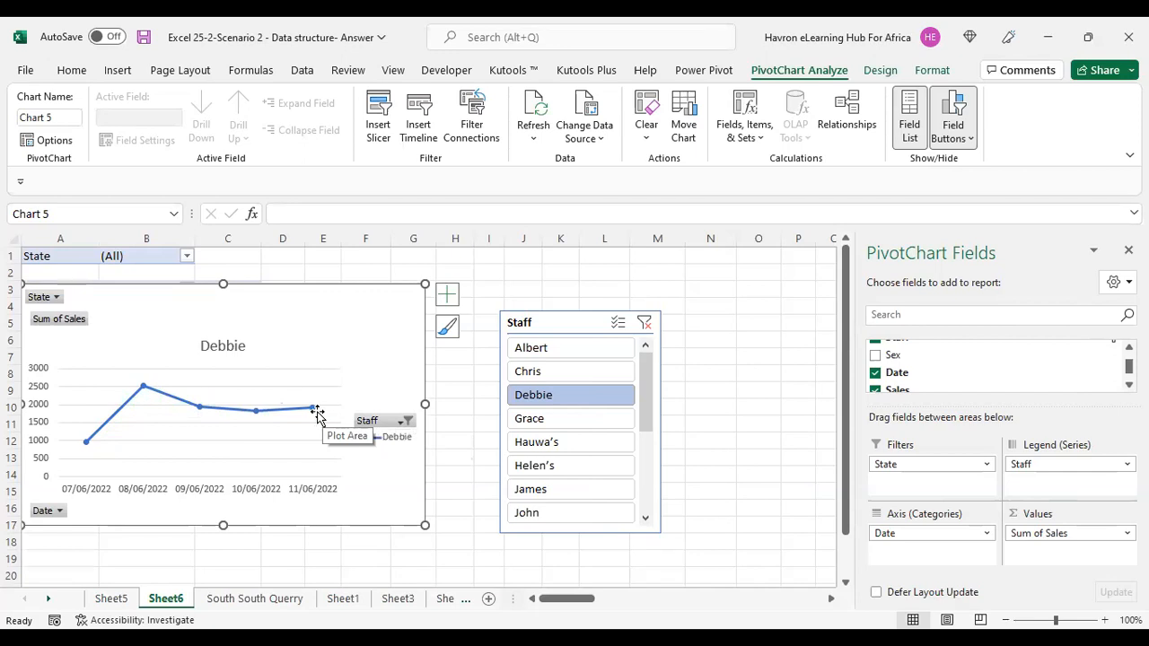
click(531, 349)
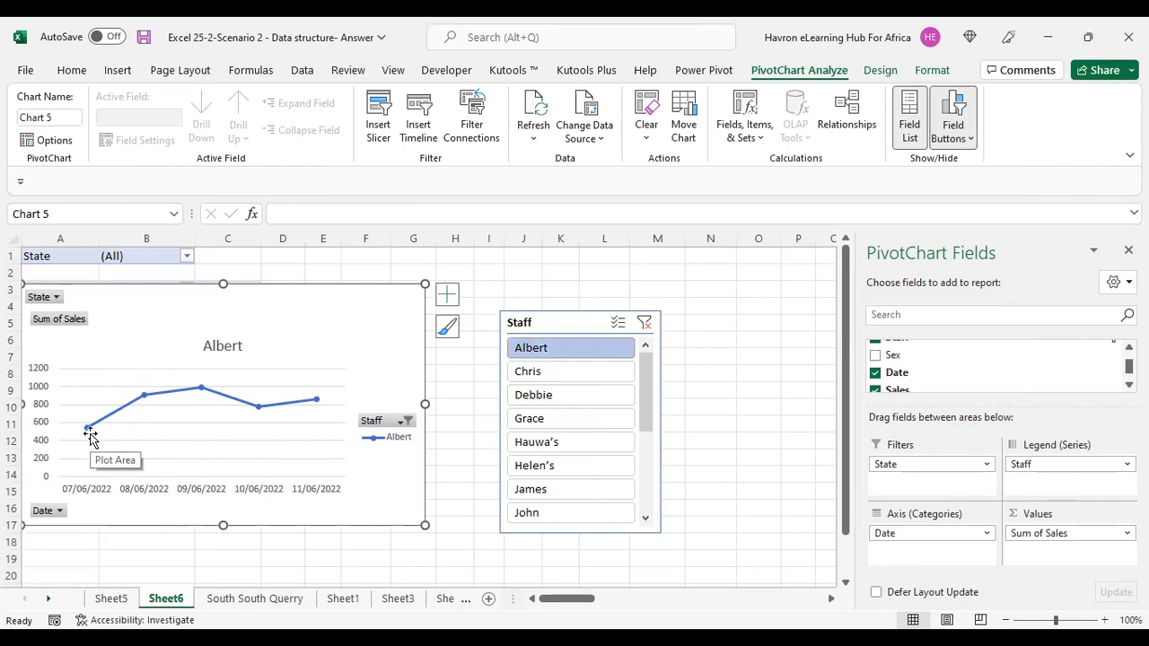
mouse_move(141, 401)
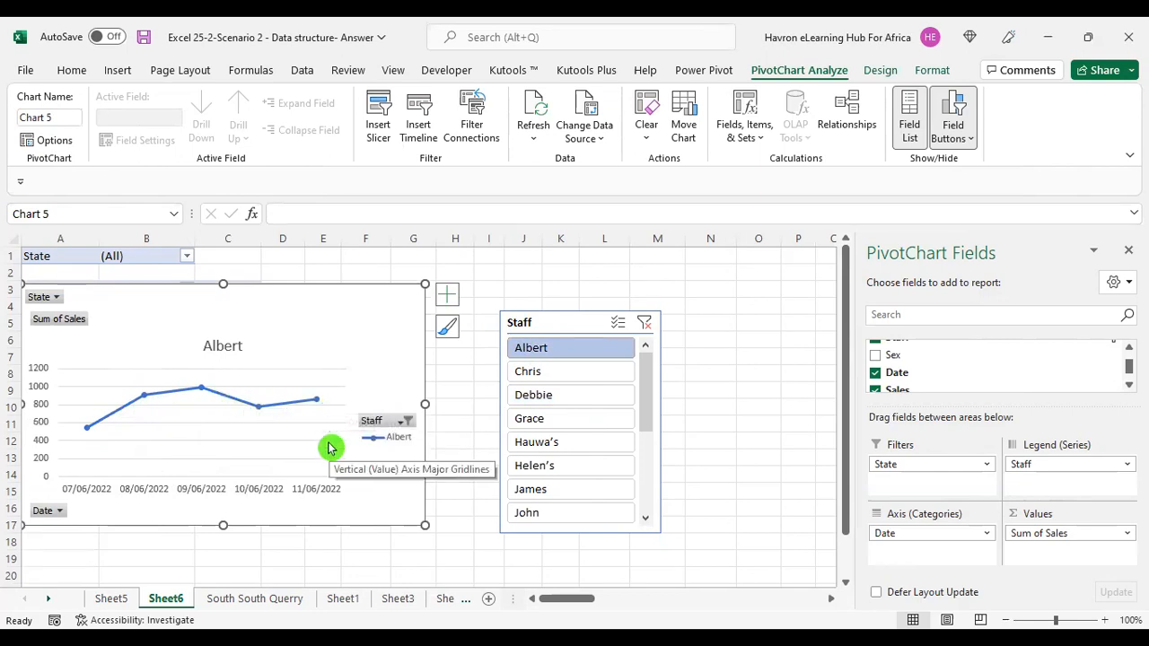
click(554, 378)
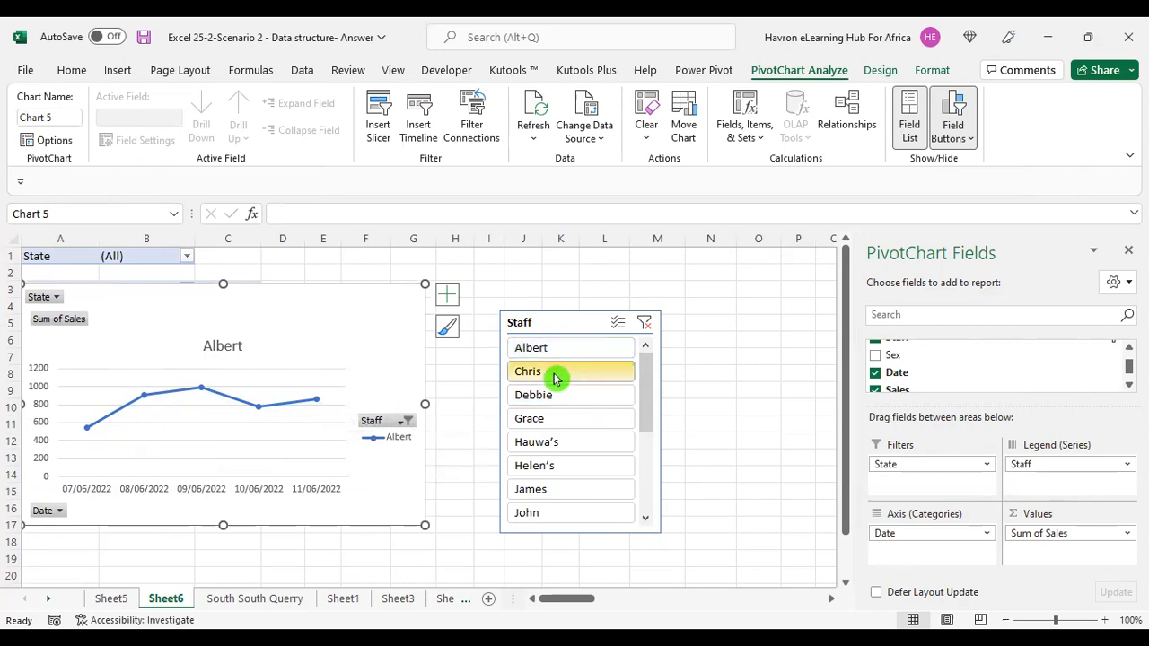